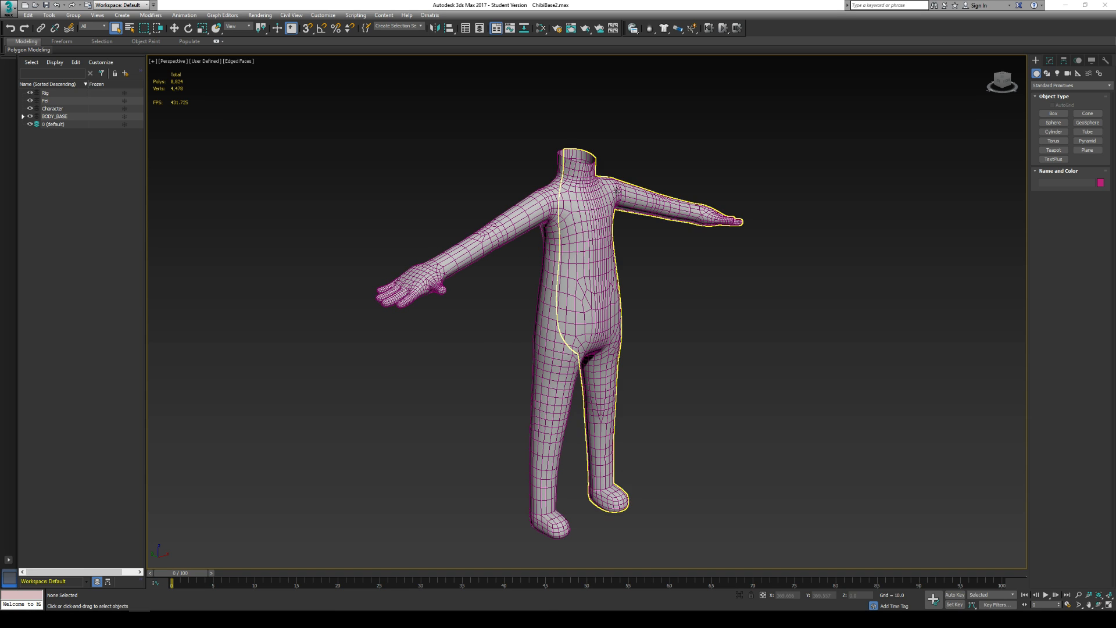
- Toggle TurboSmooth on the first body half to compare the smoothed and base meshes, leaving it off
mouse_move(557, 213)
alt+middle_down()
mouse_move(472, 214)
mouse_move(546, 217)
alt+middle_up()
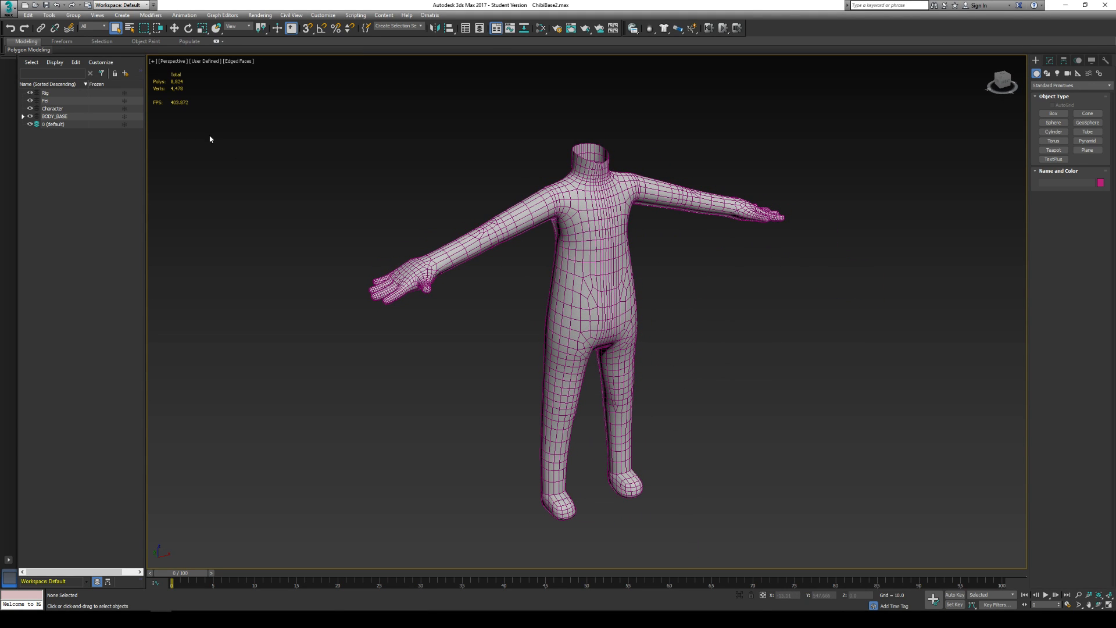
click(575, 186)
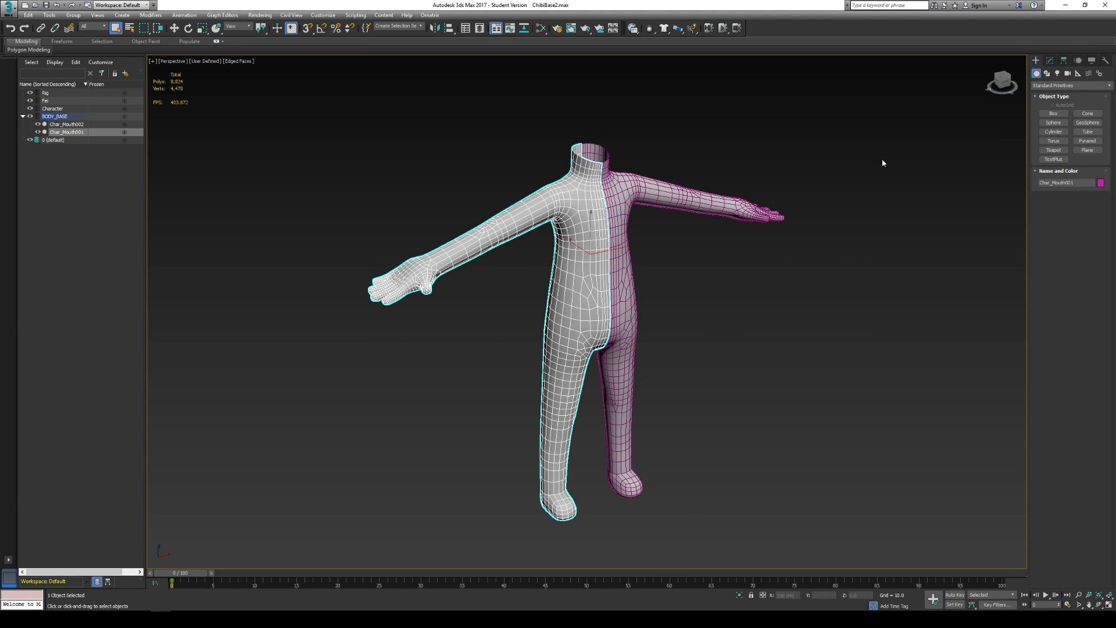
click(1050, 61)
click(1037, 99)
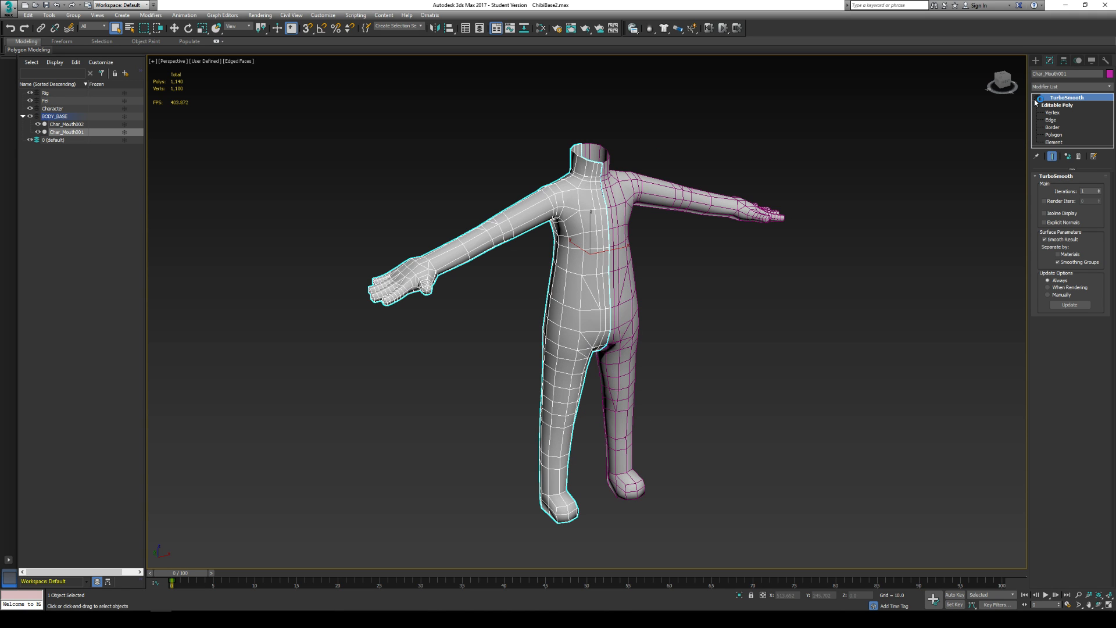
click(1037, 99)
click(1037, 99)
click(1036, 99)
click(1037, 99)
middle_drag(630, 198, 640, 234)
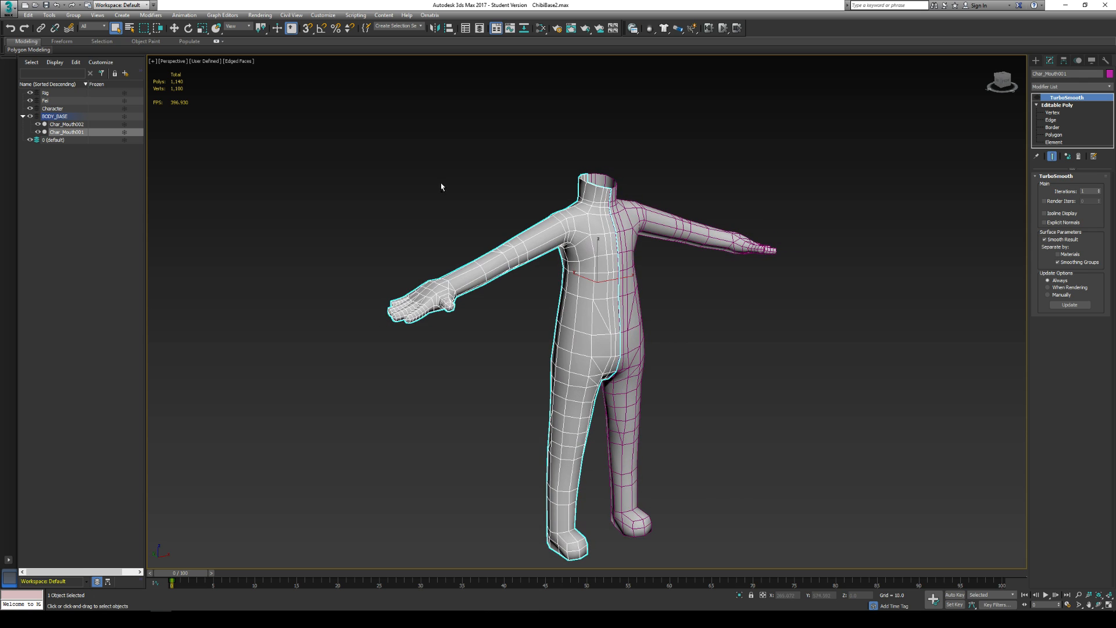
alt+middle_drag(602, 174, 605, 180)
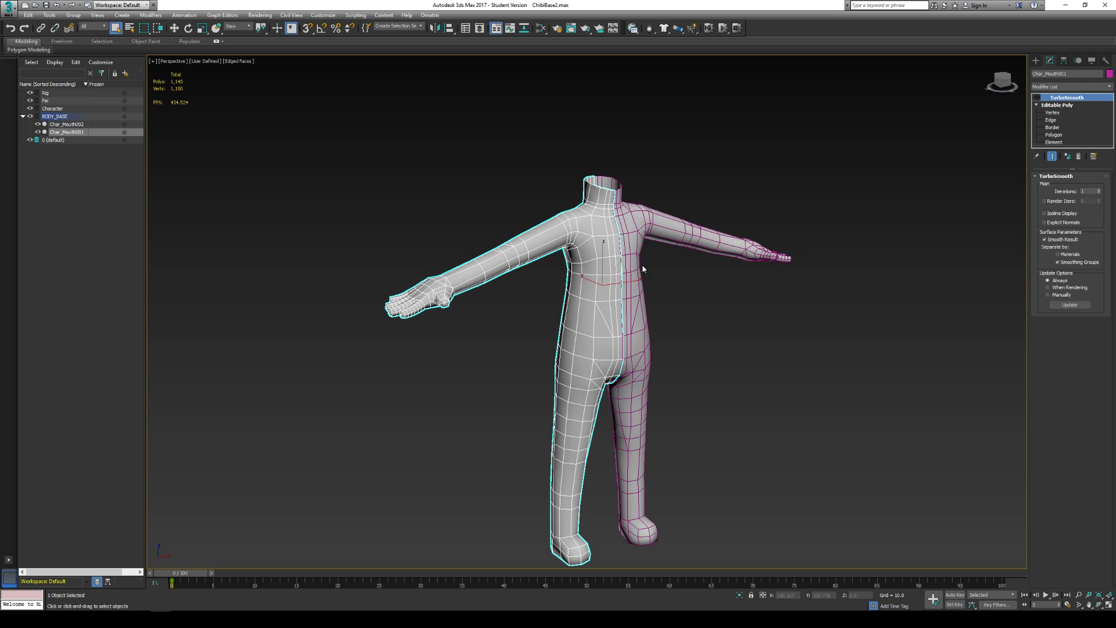
- Delete the TurboSmooth modifier from the first body half, Char_Mouth001, and clear the selection
click(657, 285)
click(589, 264)
right_click(1068, 97)
click(1068, 110)
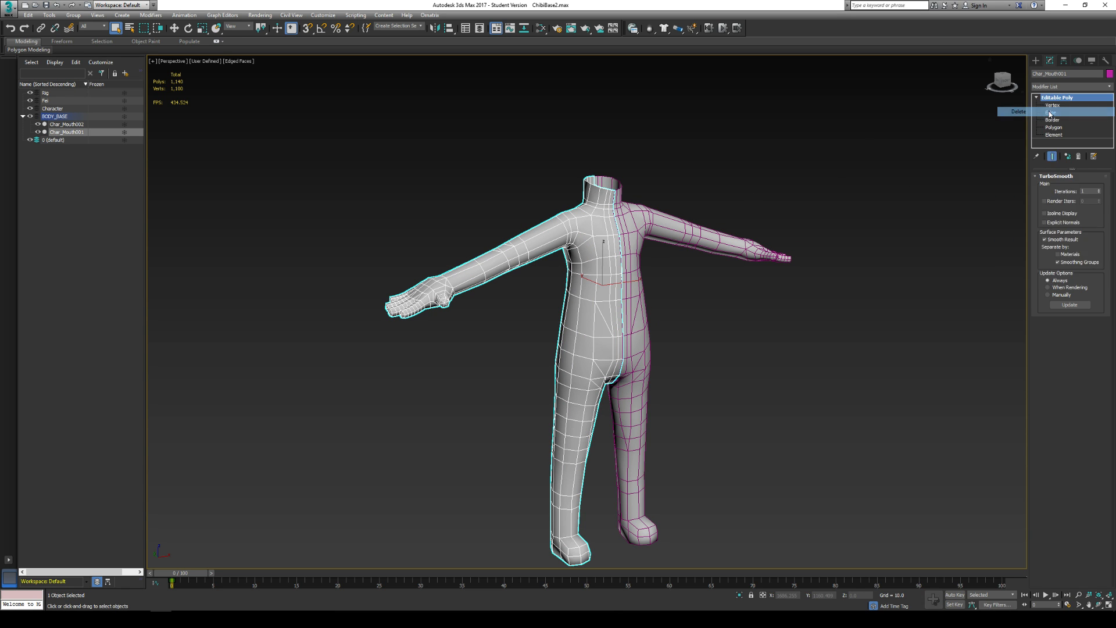
click(876, 296)
- Try the Performance viewport quality and settle on Standard
scroll(592, 223, up, 3)
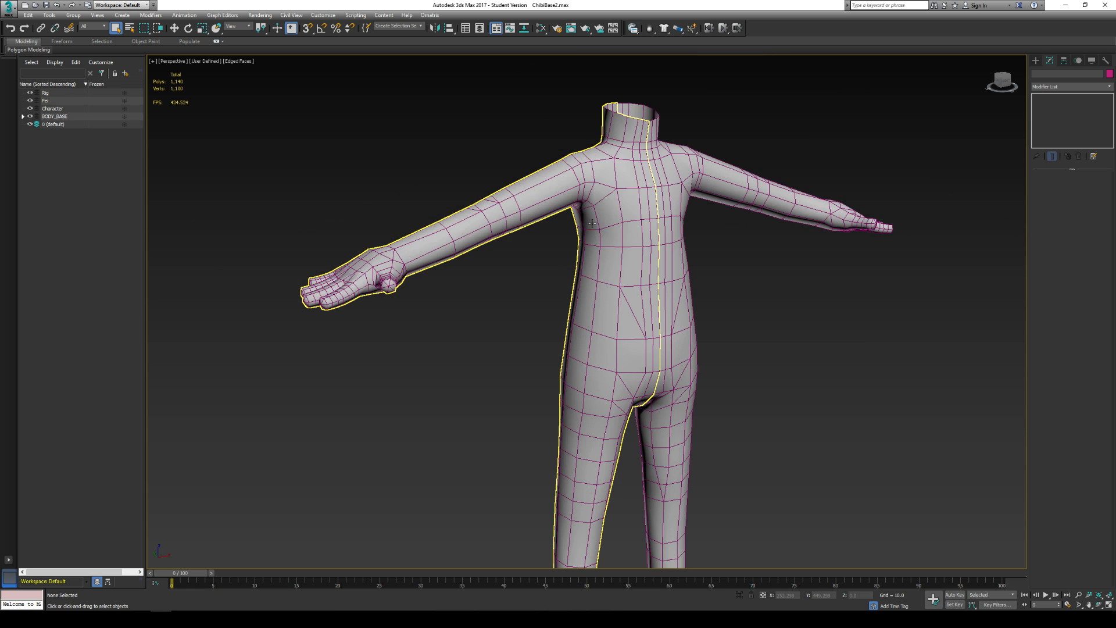
click(615, 207)
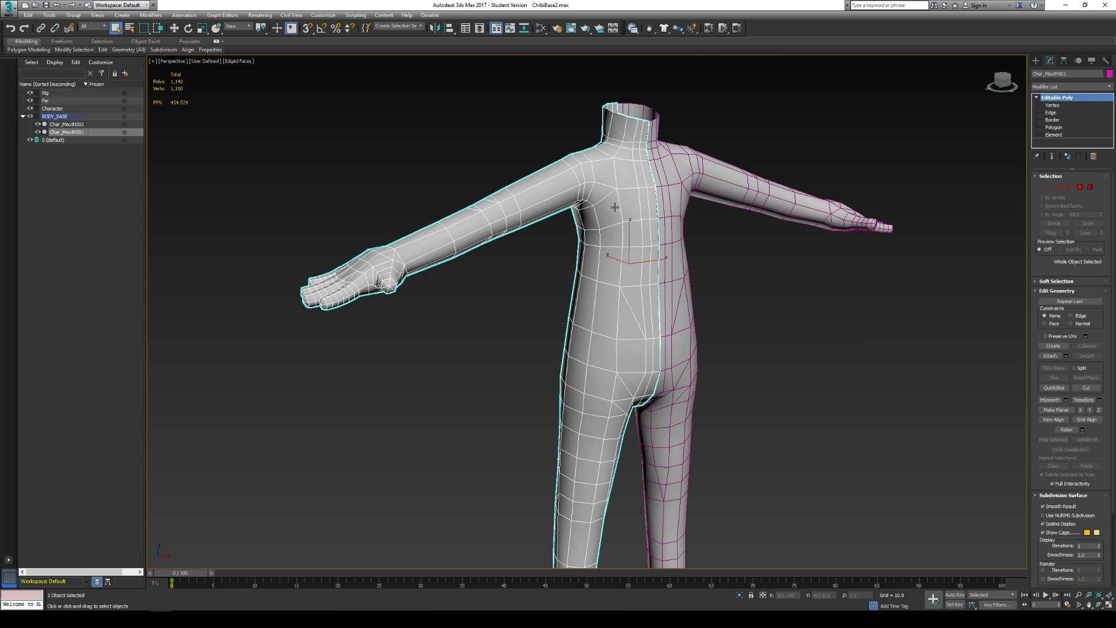
click(211, 63)
click(230, 80)
click(205, 63)
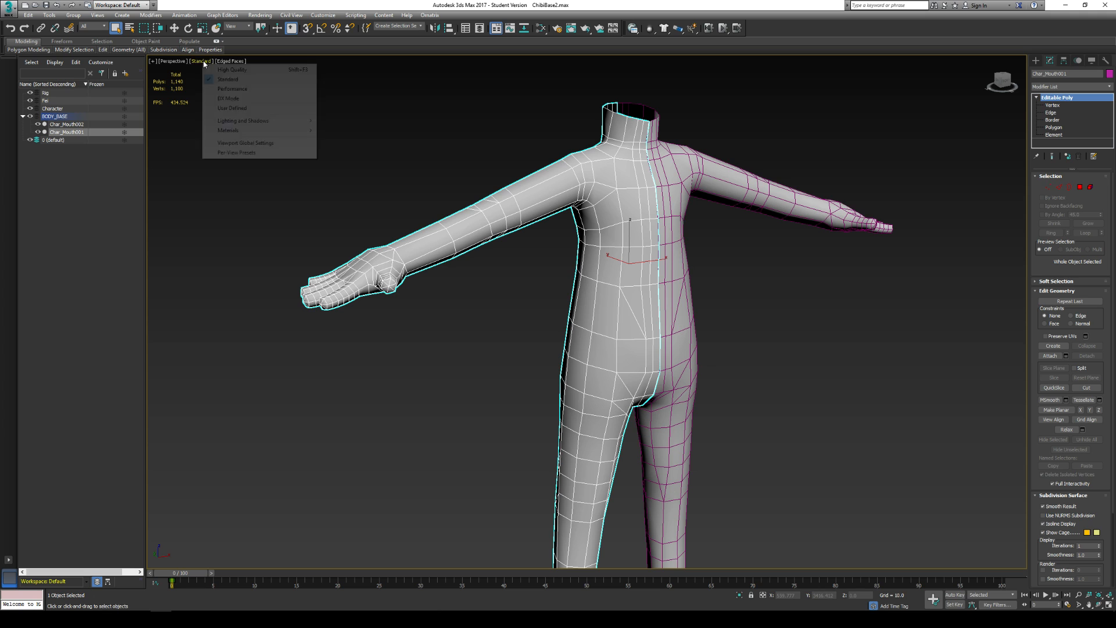
click(233, 88)
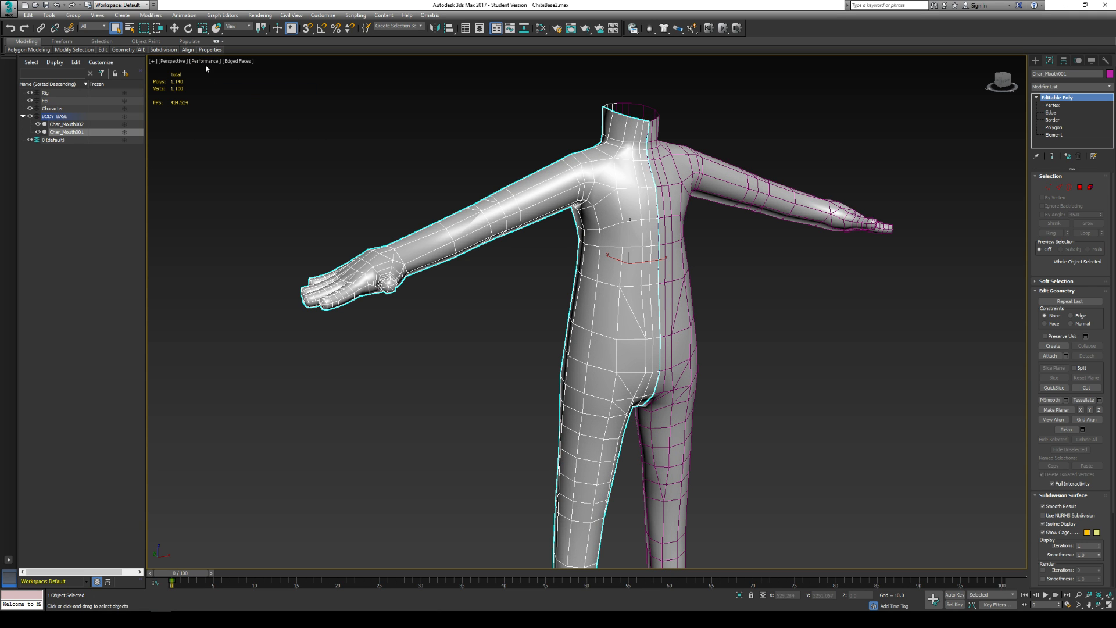
click(206, 67)
click(205, 61)
click(230, 79)
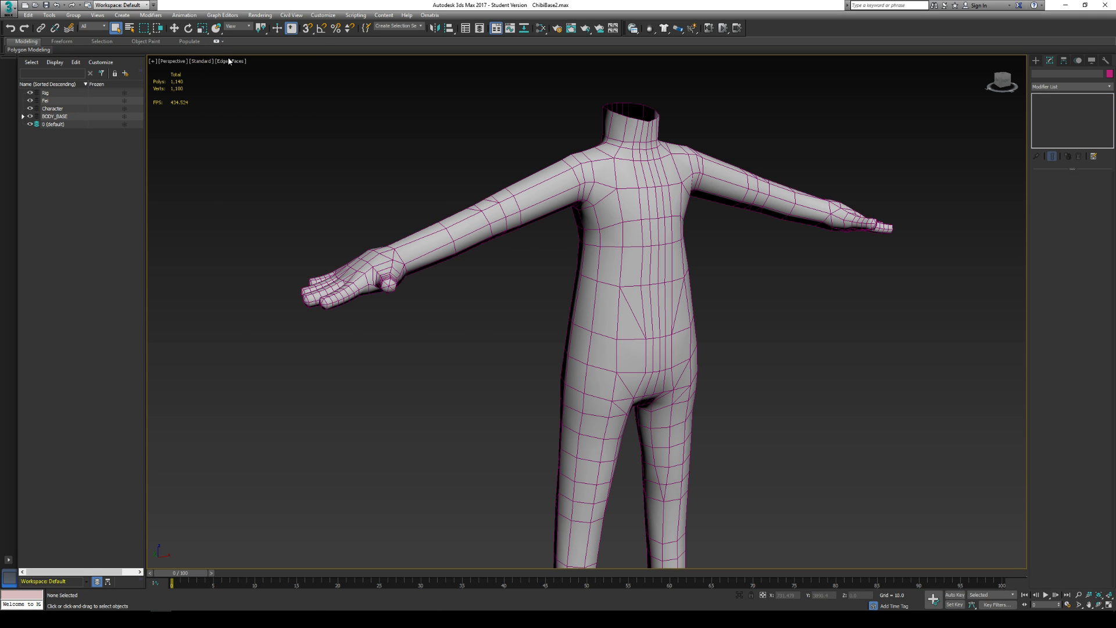
- Set the perspective viewport shading to Flat Color with edged faces
click(230, 61)
click(250, 100)
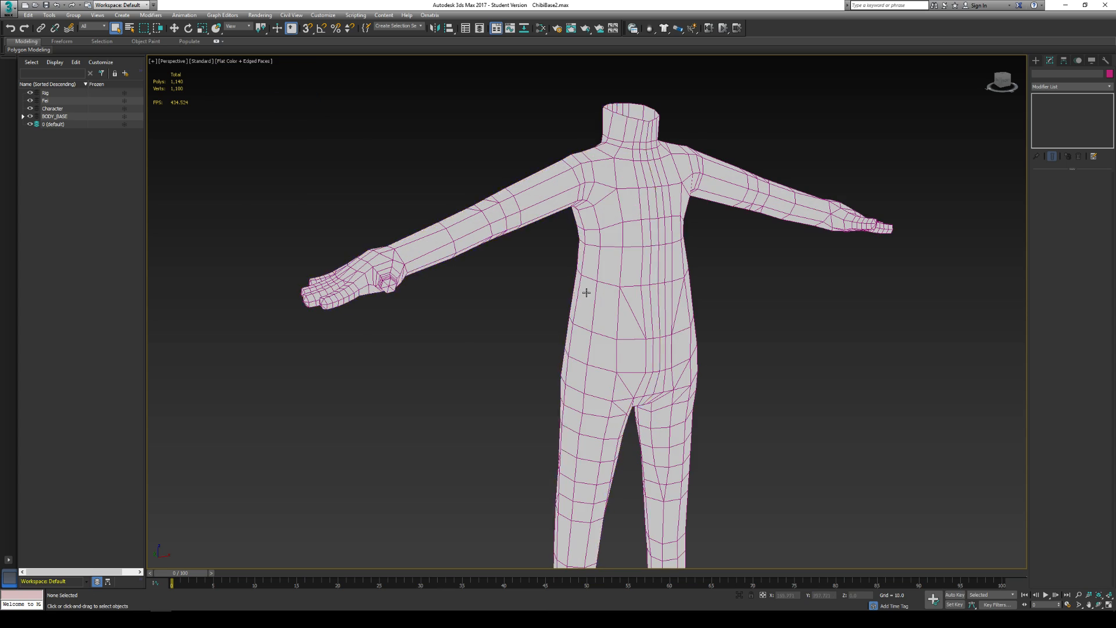
middle_drag(587, 292, 549, 190)
alt+middle_drag(850, 243, 745, 257)
- Try to move the first body half with the Move tool
click(584, 198)
key(w)
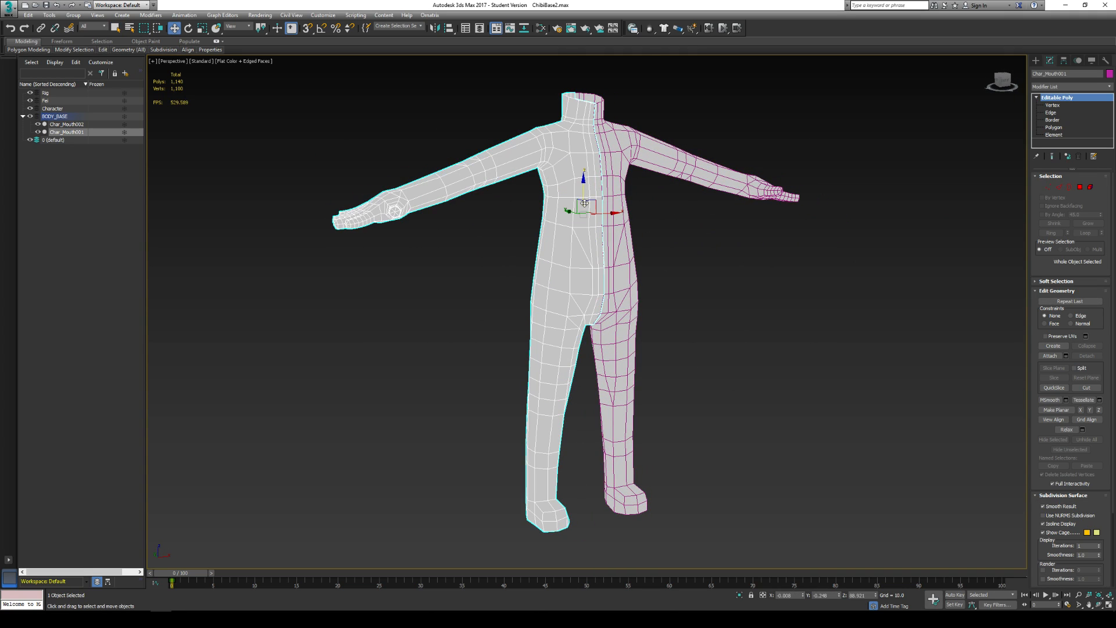
drag(584, 203, 616, 234)
key(ctrl+z)
key(ctrl+z)
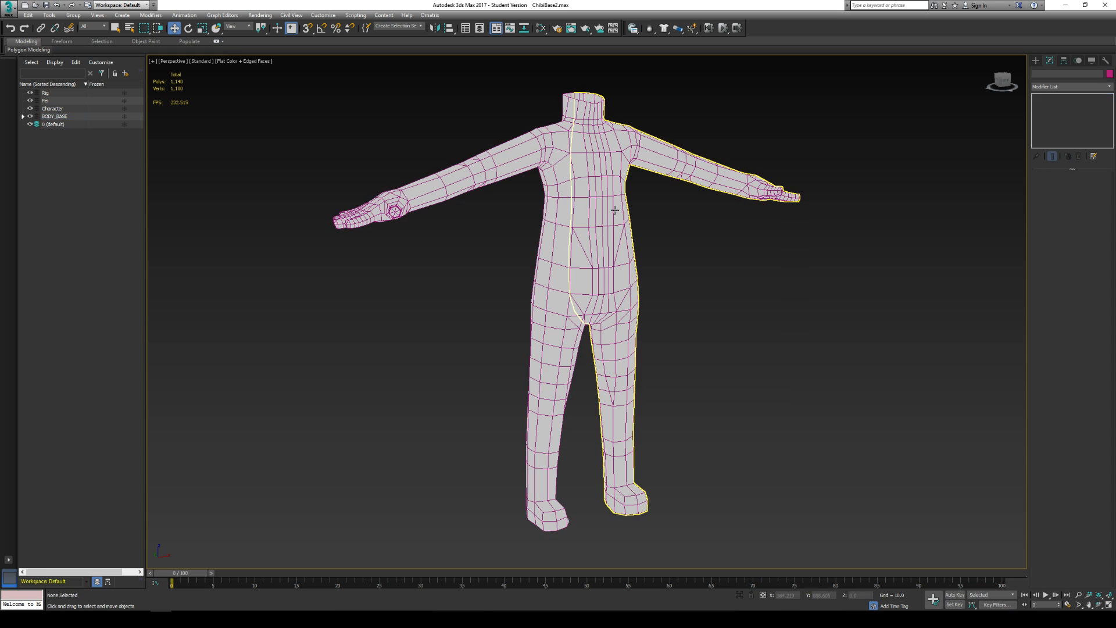
click(615, 210)
right_click(613, 212)
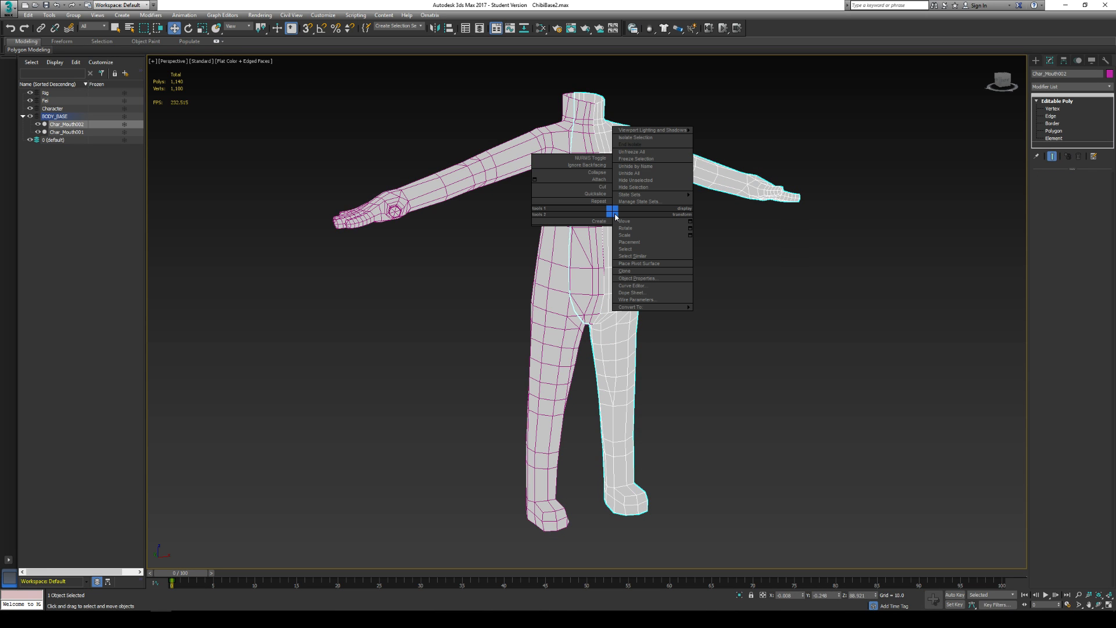
click(654, 188)
click(584, 204)
alt+middle_drag(584, 204, 677, 212)
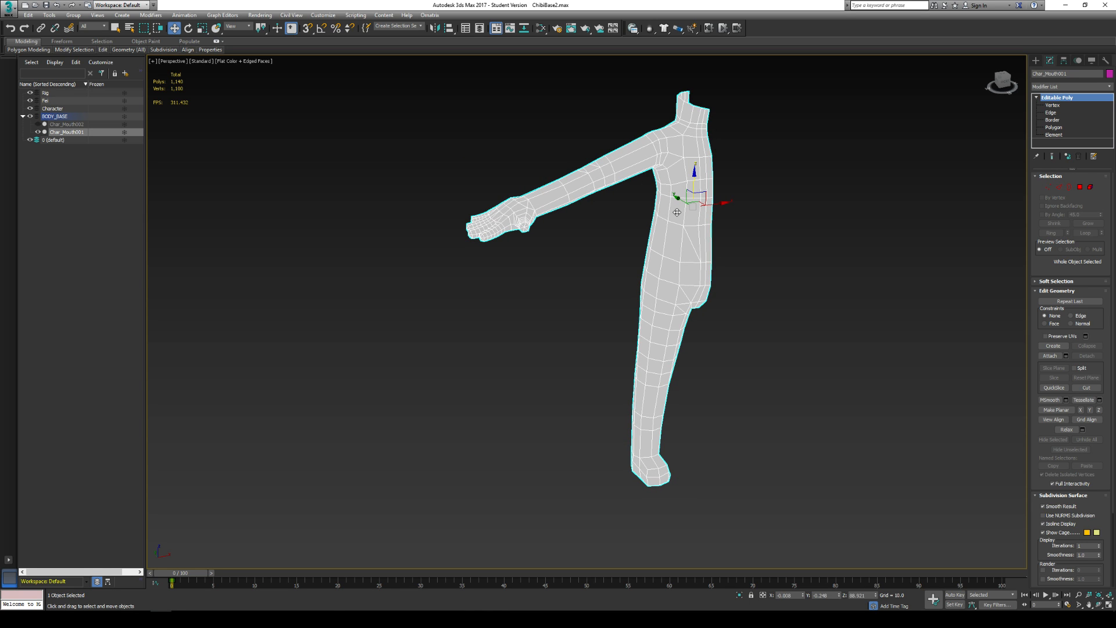
key(ctrl+z)
key(ctrl+z)
click(814, 217)
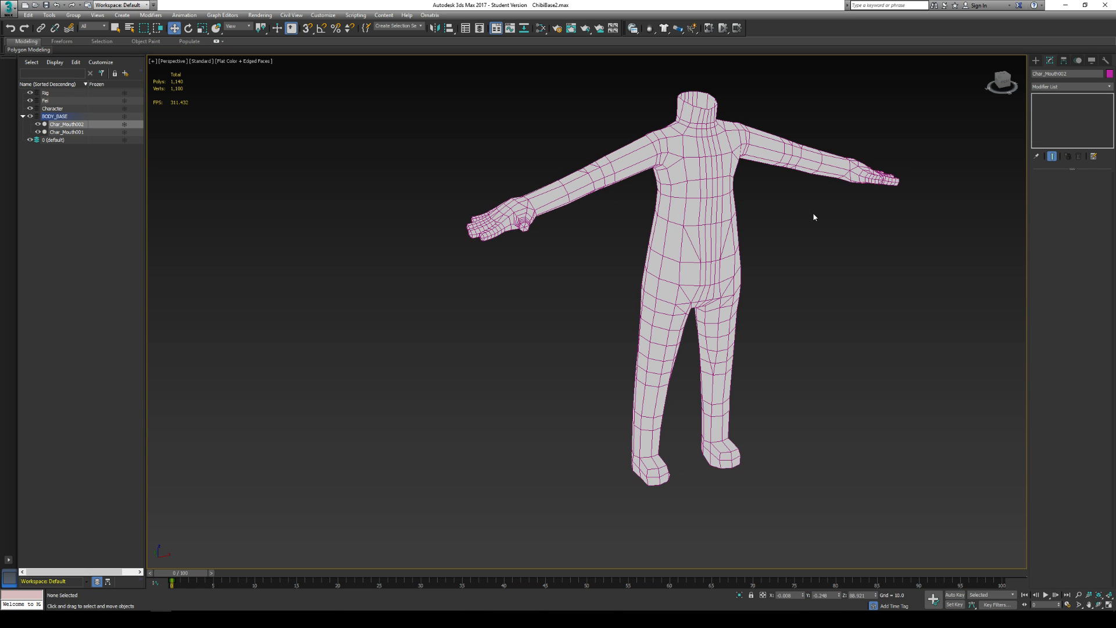
- Hide the second body half, Char_Mouth002
click(730, 152)
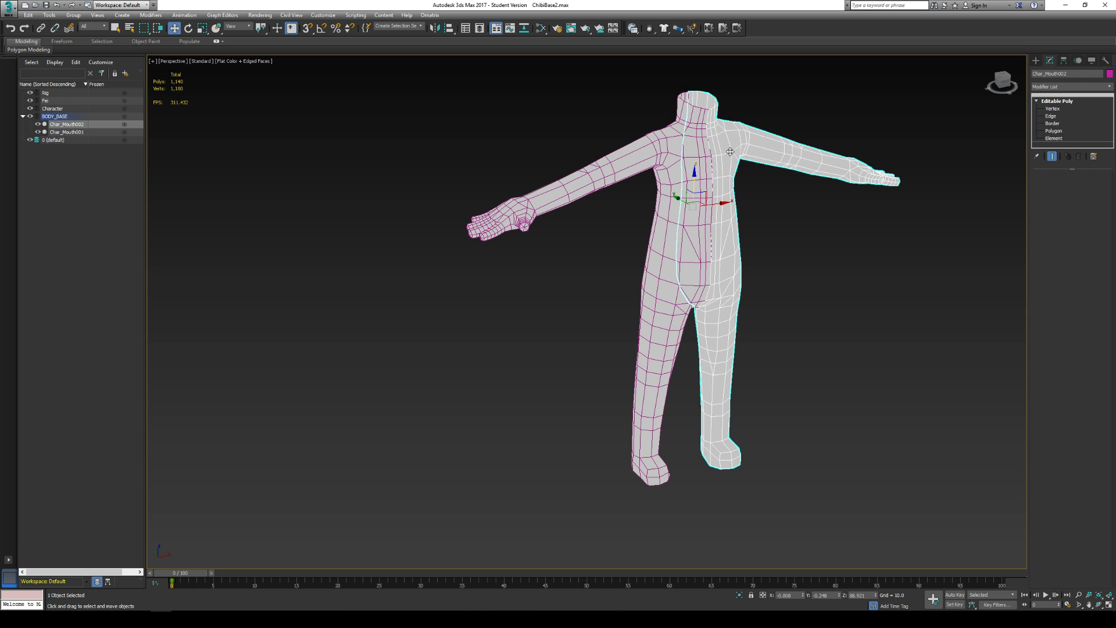
right_click(730, 152)
click(770, 125)
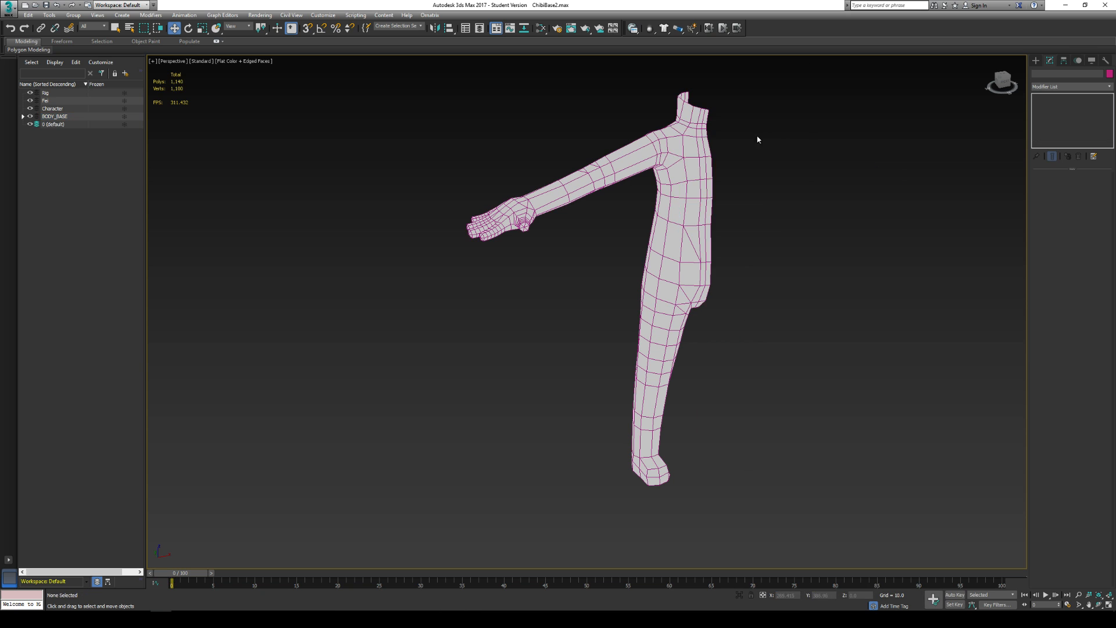
- Add an Unwrap UVW modifier to Char_Mouth001 and open the UV editor
click(679, 150)
middle_drag(679, 150, 608, 219)
scroll(608, 219, up, 3)
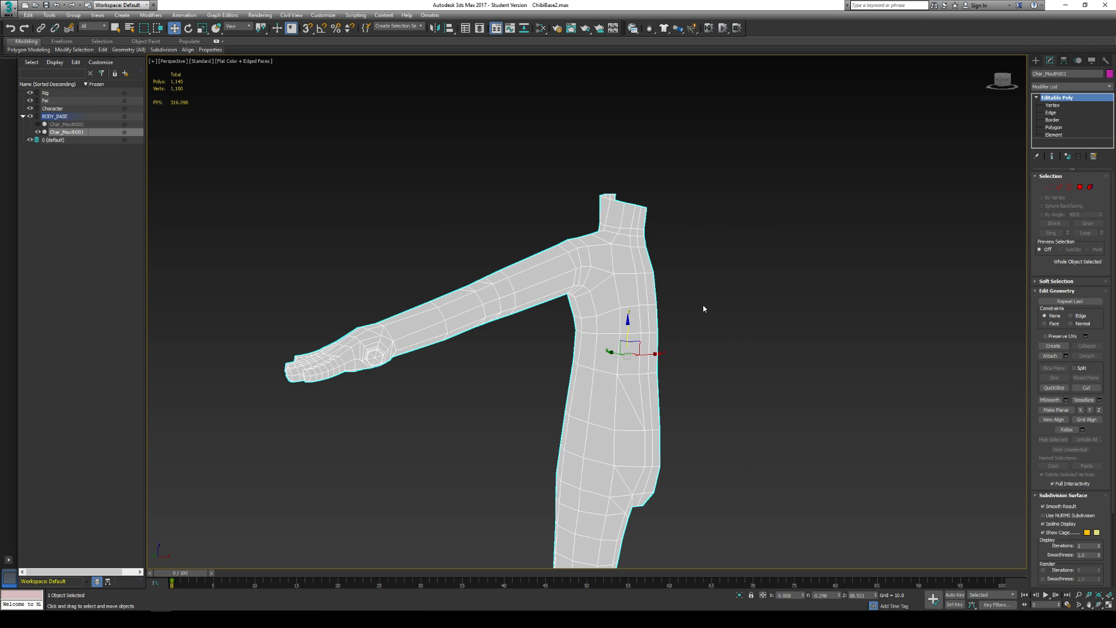
click(1110, 87)
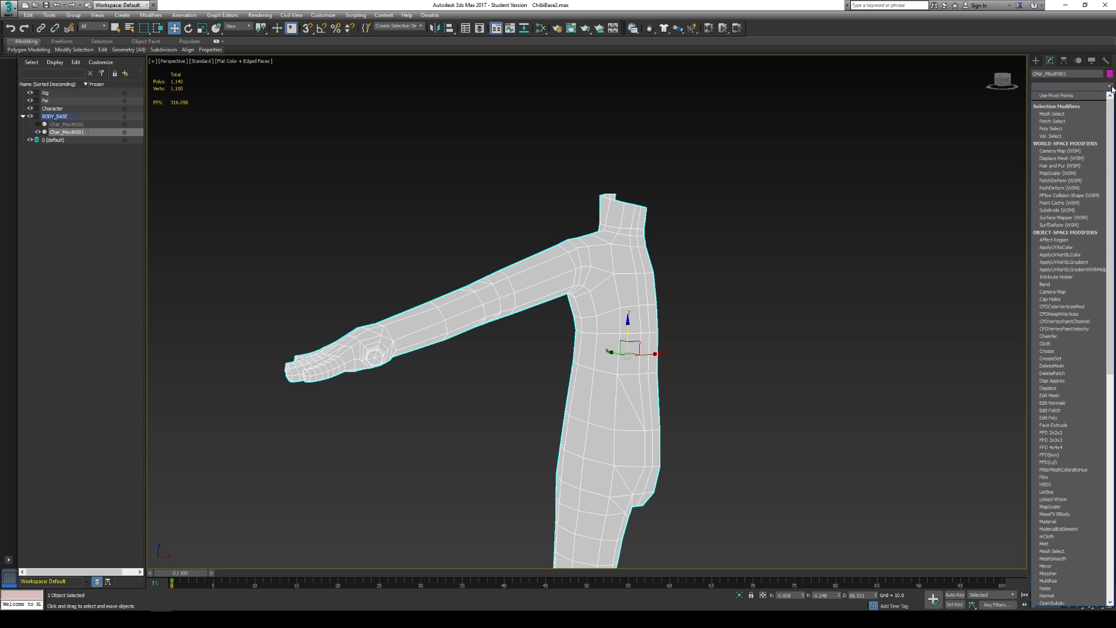
key(u)
key(Return)
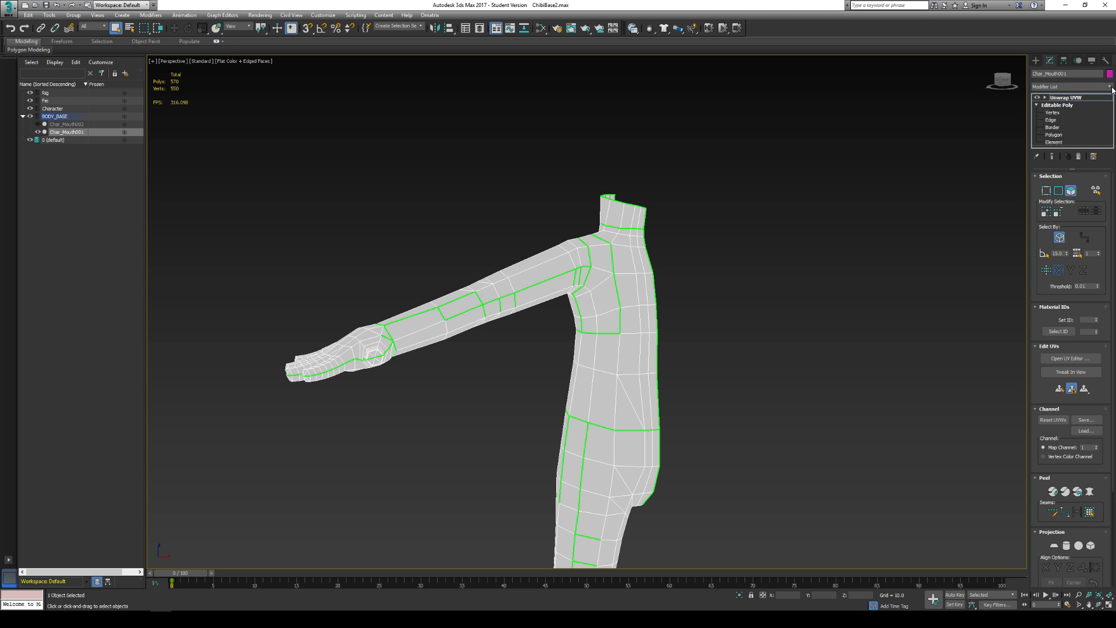
click(1058, 191)
click(1071, 359)
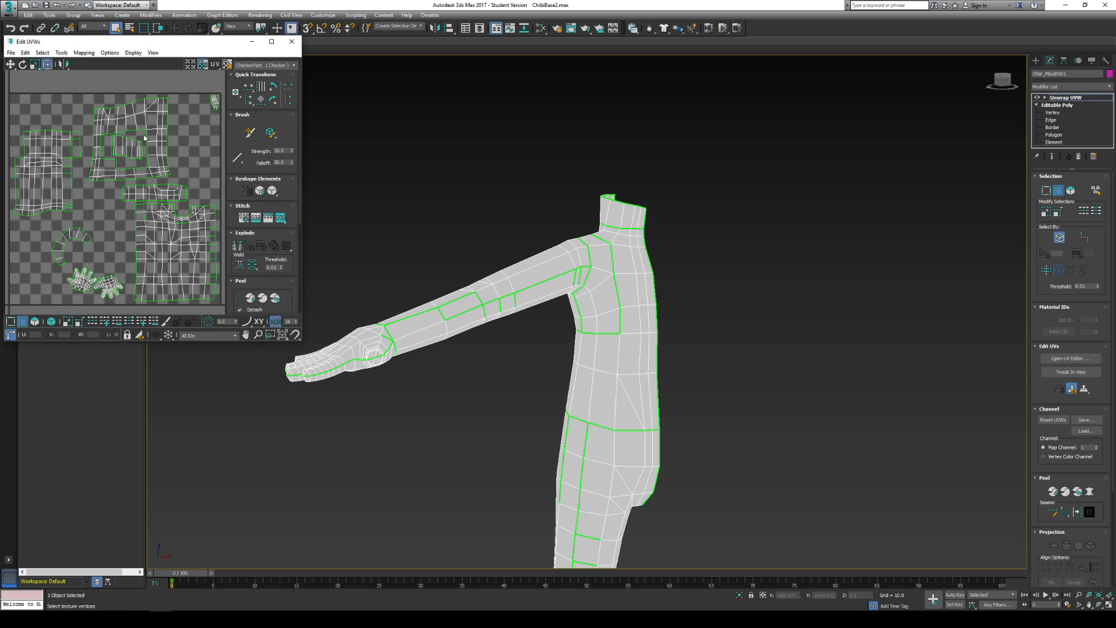
- Select all polygons of the unwrapped body half and apply a planar projection to them
click(1046, 97)
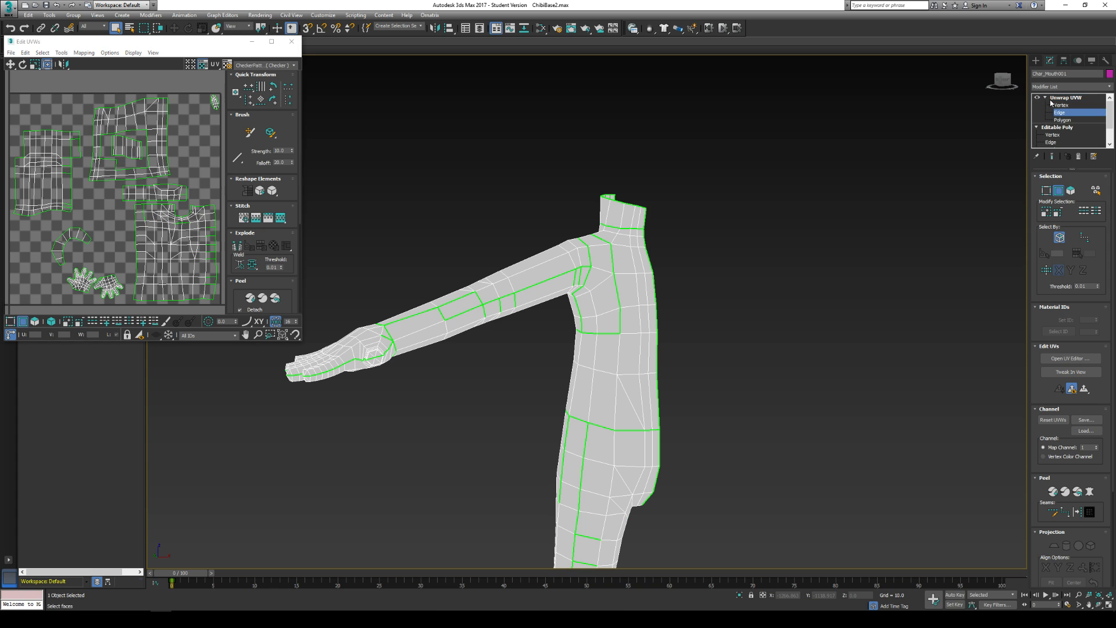
click(1060, 122)
scroll(135, 146, down, 4)
drag(59, 90, 273, 259)
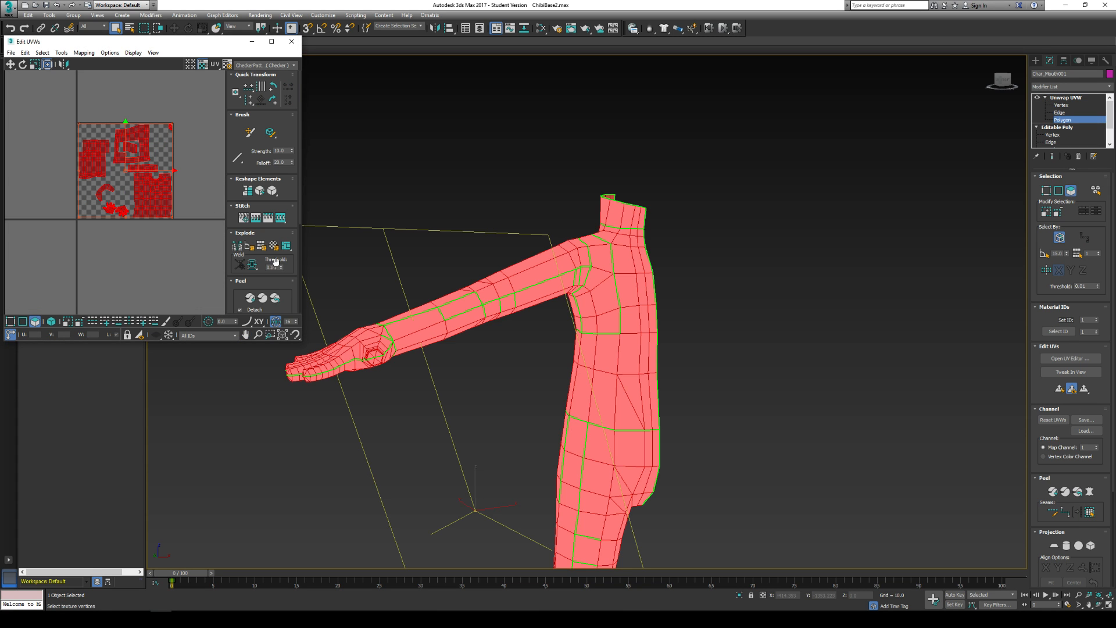
click(1054, 546)
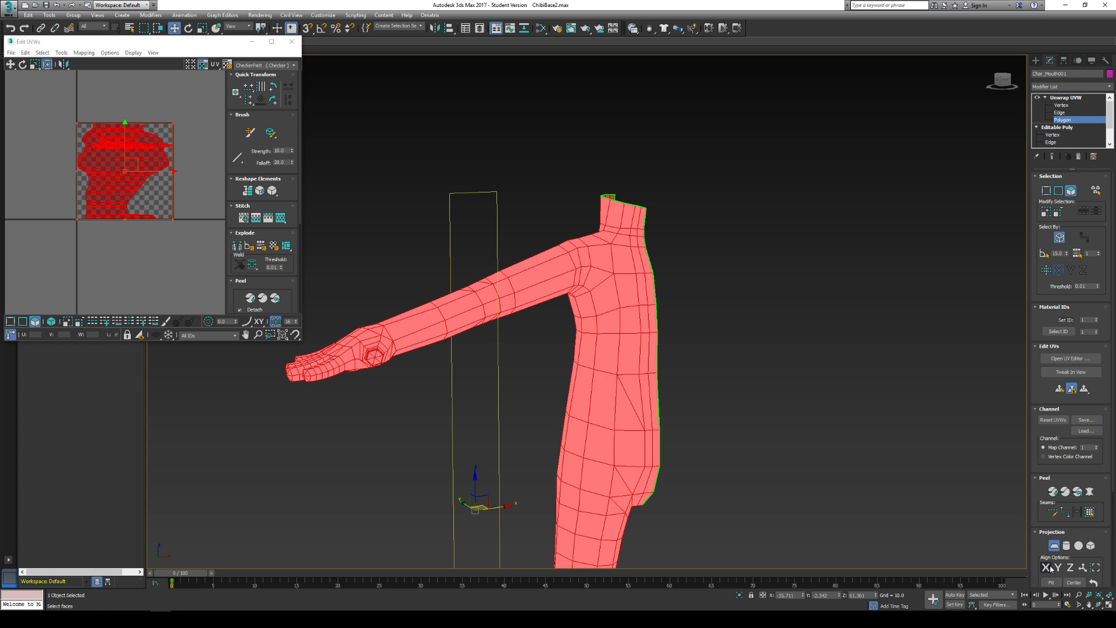
click(1056, 546)
- Move the projected UVs outside the checkered UV tile and close the UV editor
scroll(116, 168, down, 2)
middle_drag(111, 177, 75, 187)
drag(71, 190, 193, 136)
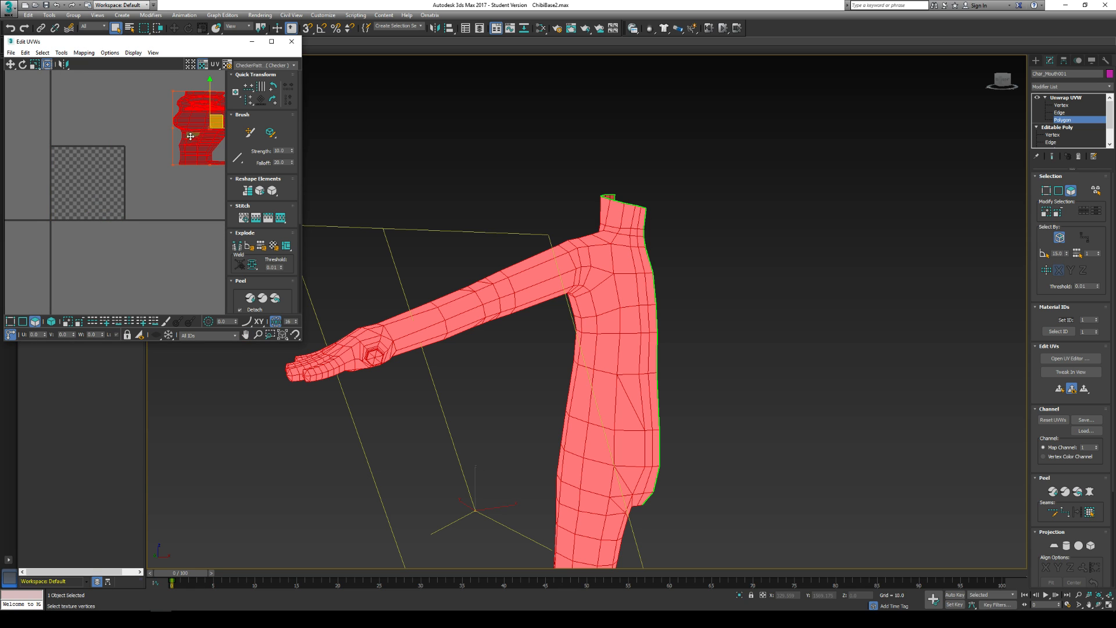
click(100, 138)
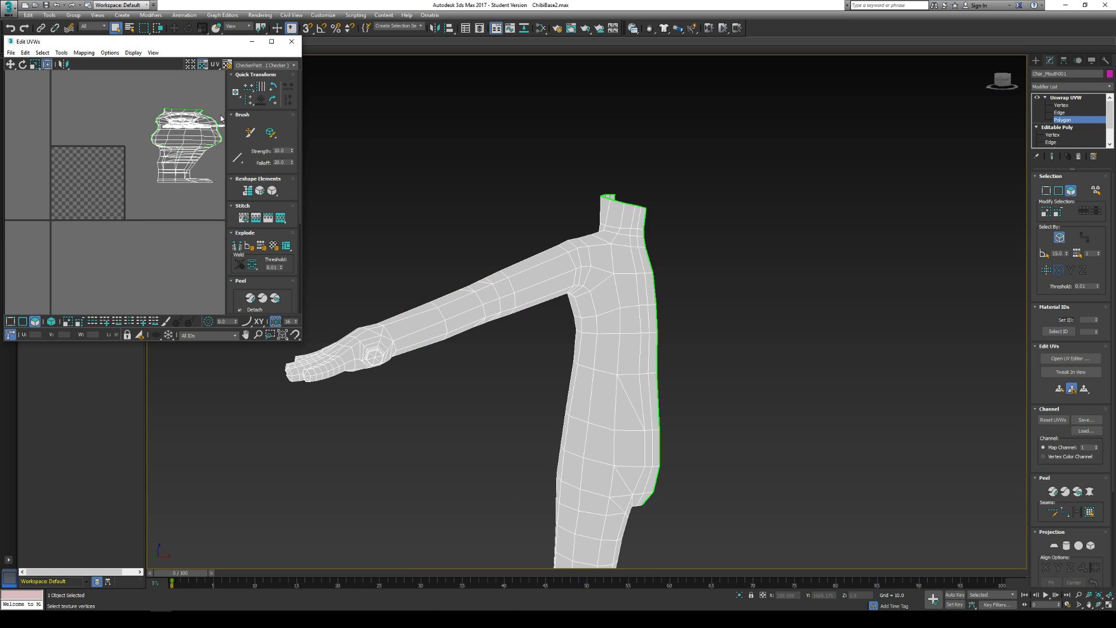
click(292, 41)
- Switch Unwrap UVW to edge selection with element selection off and clear all selected edges
middle_drag(677, 226, 666, 160)
alt+middle_drag(772, 206, 743, 185)
click(1059, 191)
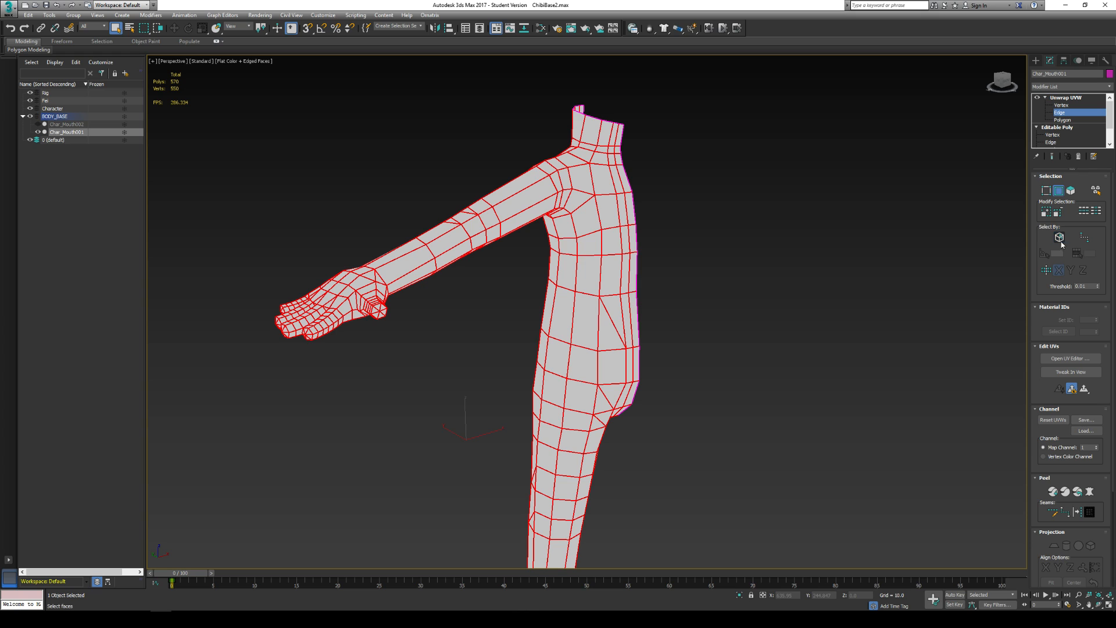
click(925, 270)
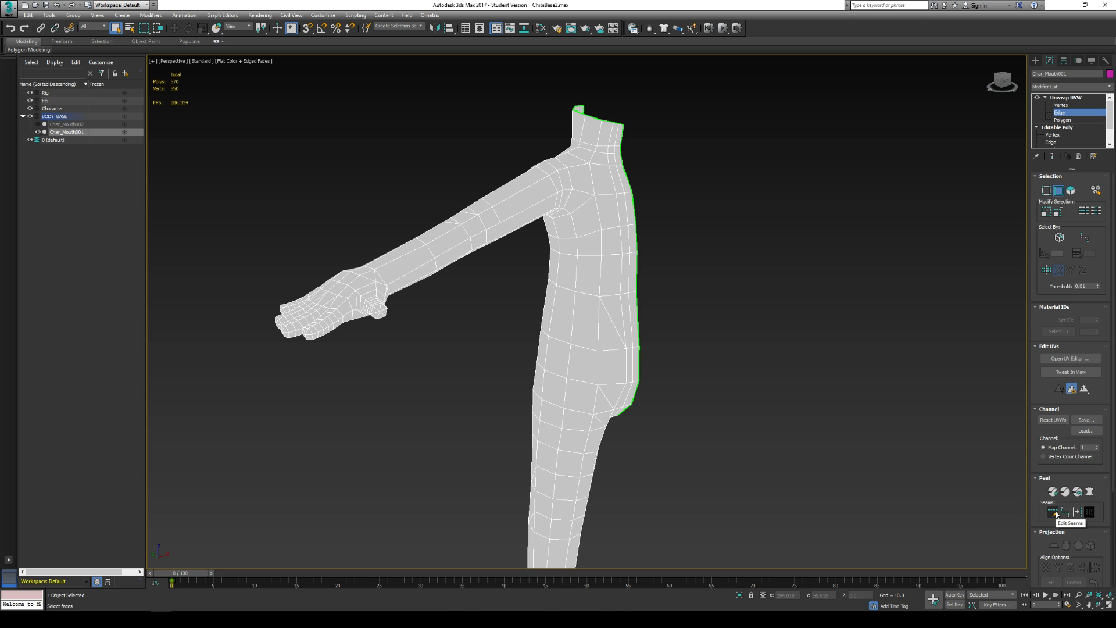
drag(1039, 499, 1046, 452)
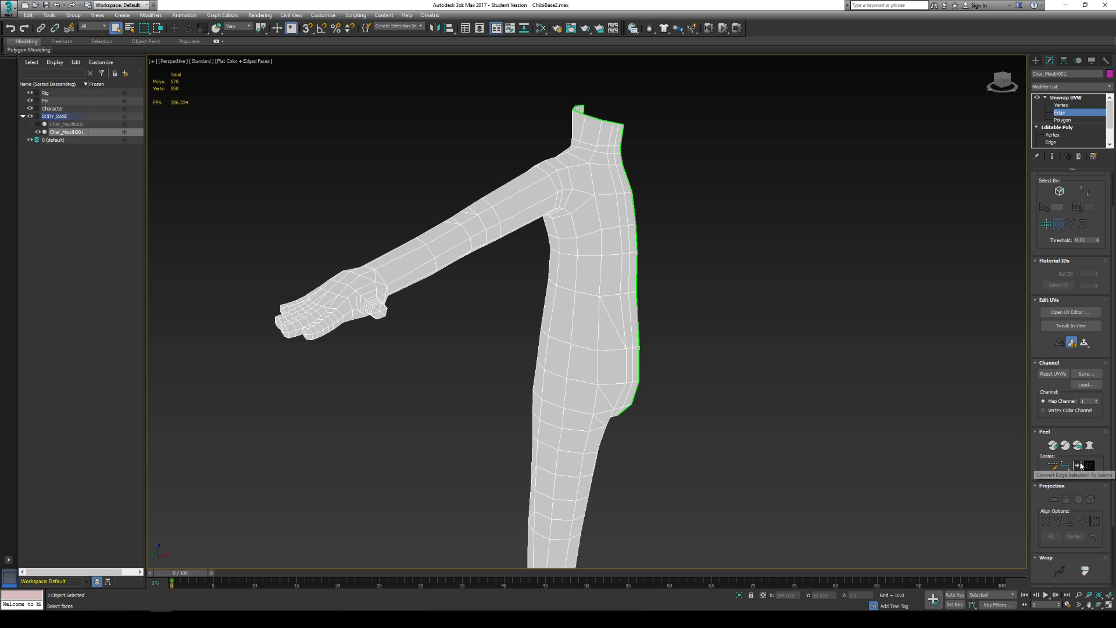
- Try to convert a run of edges below the armpit into a peel seam
click(556, 229)
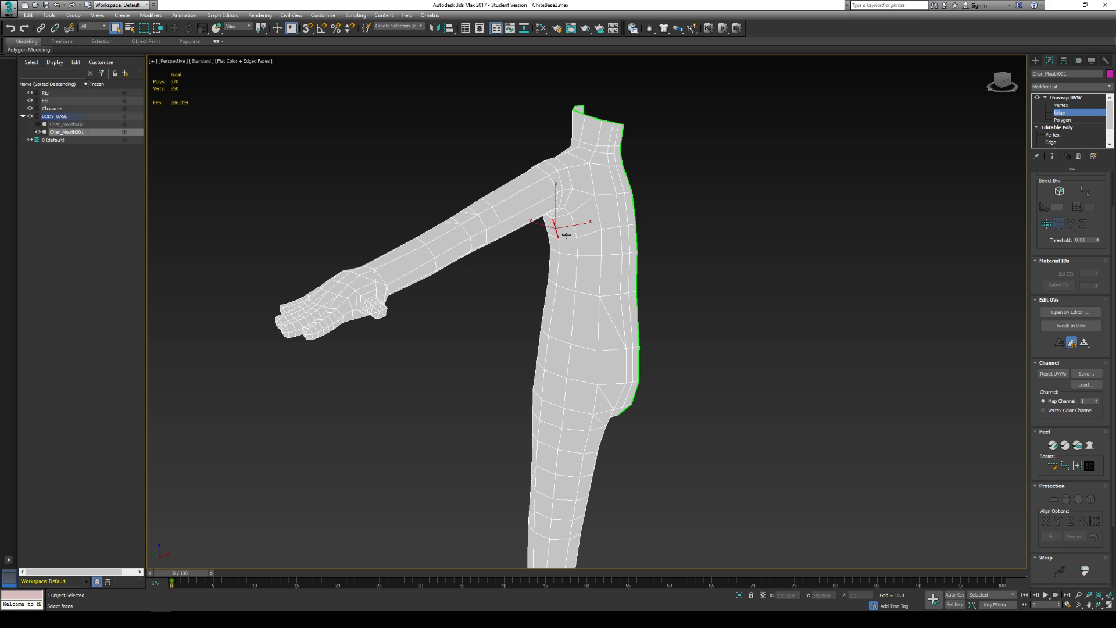
click(1065, 466)
right_click(519, 275)
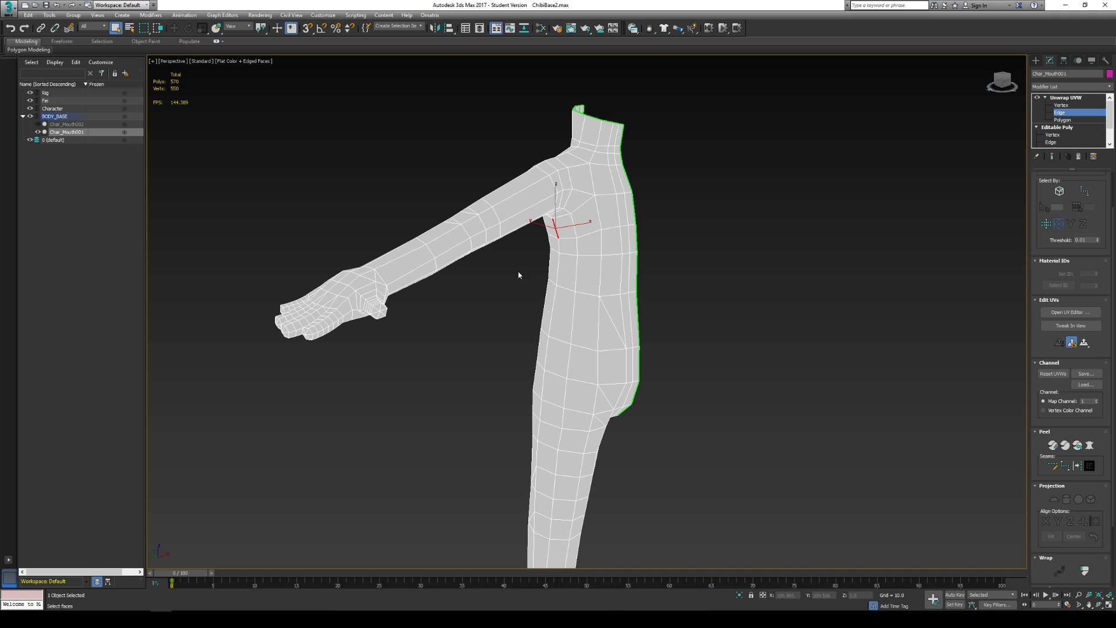
click(553, 250)
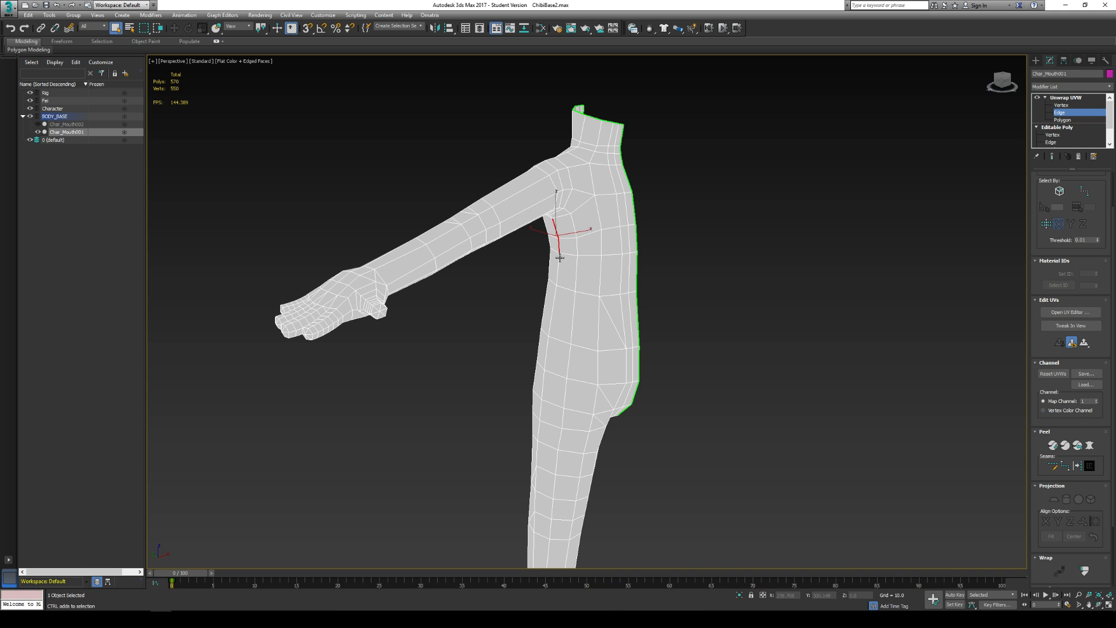
click(1076, 467)
key(ctrl+z)
key(ctrl+z)
key(ctrl+z)
key(ctrl+z)
scroll(533, 200, up, 5)
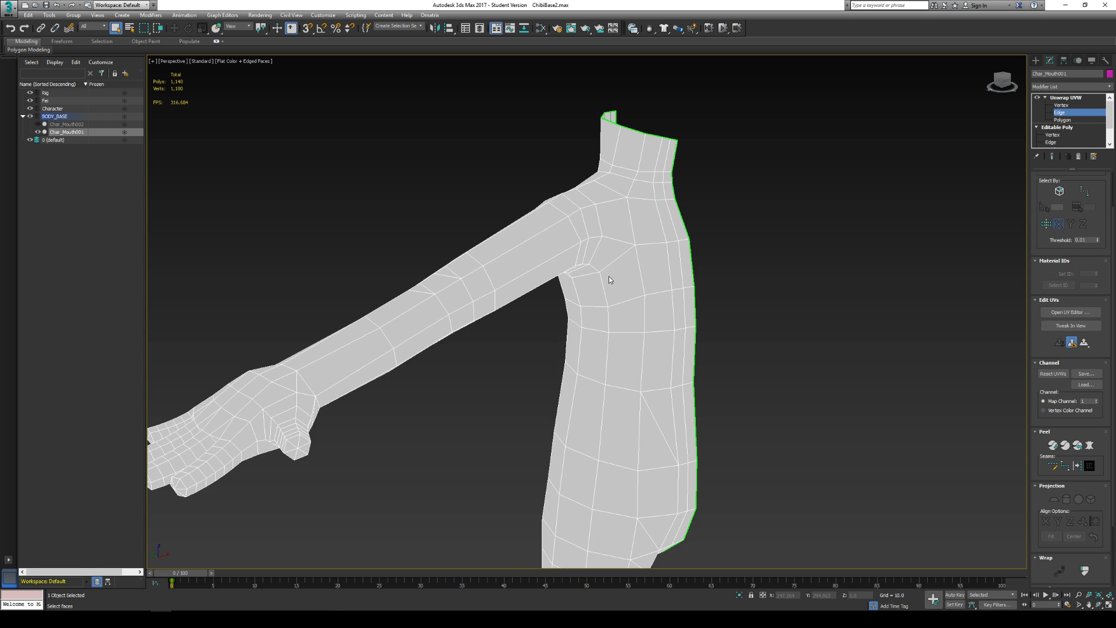
- Select the lengthwise edges along the underside of the arm from the wrist to the armpit
middle_drag(592, 275, 526, 242)
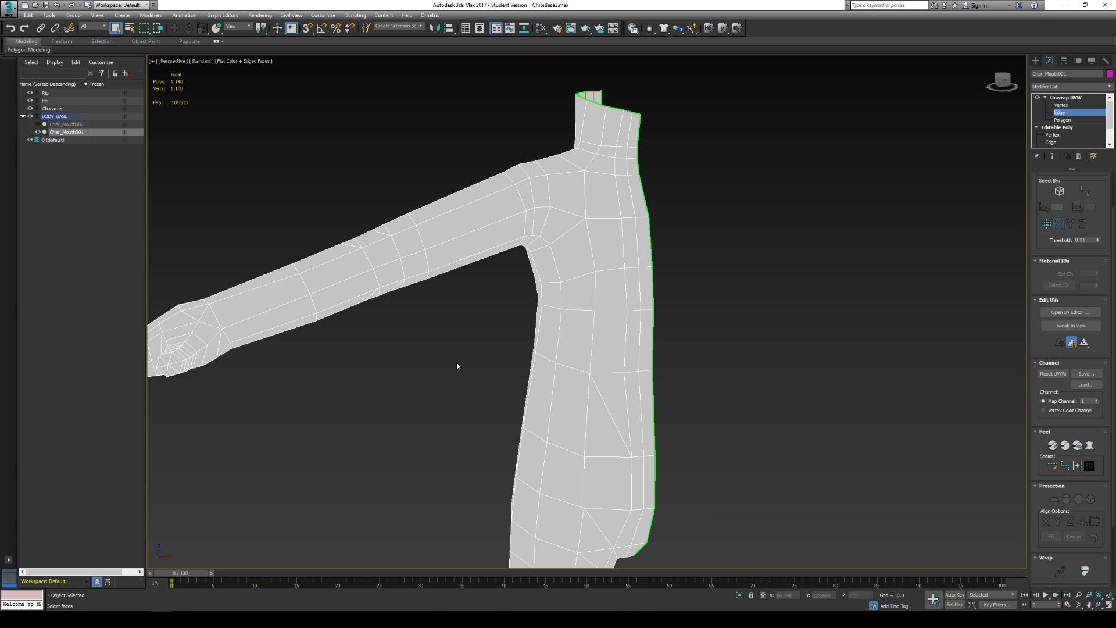
scroll(562, 356, up, 2)
middle_drag(563, 356, 476, 189)
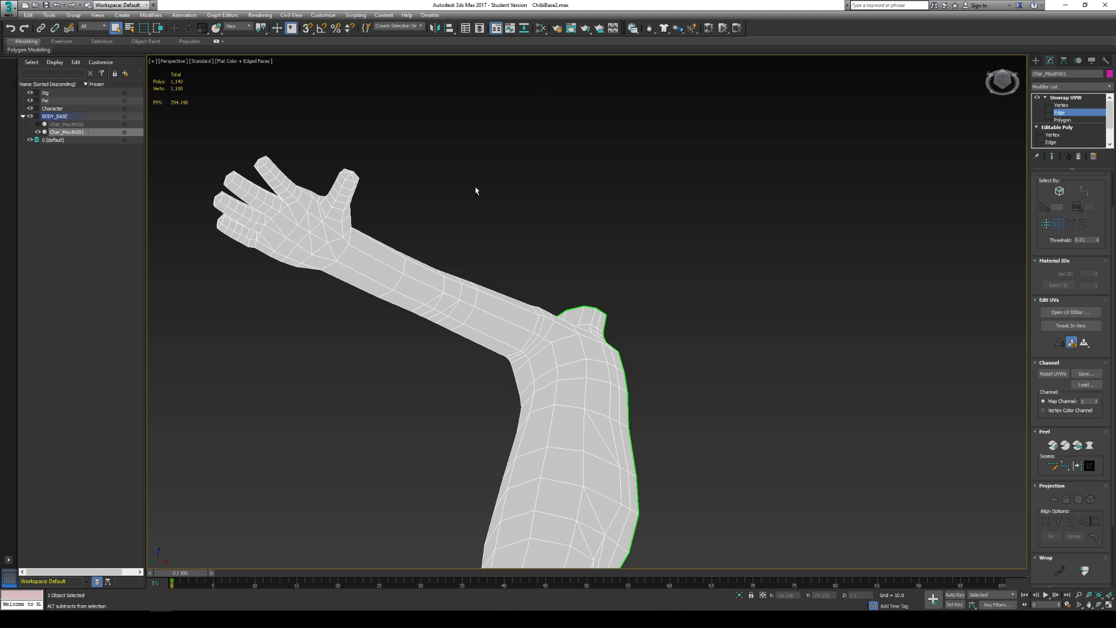
click(368, 278)
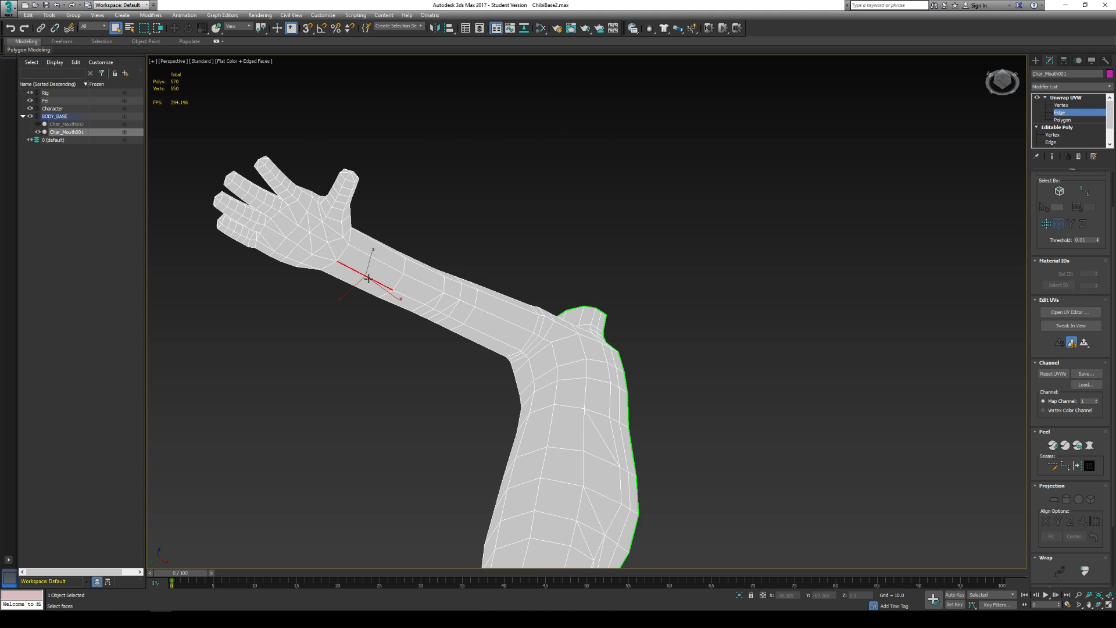
ctrl+click(414, 299)
ctrl+click(432, 307)
ctrl+click(452, 318)
ctrl+click(483, 334)
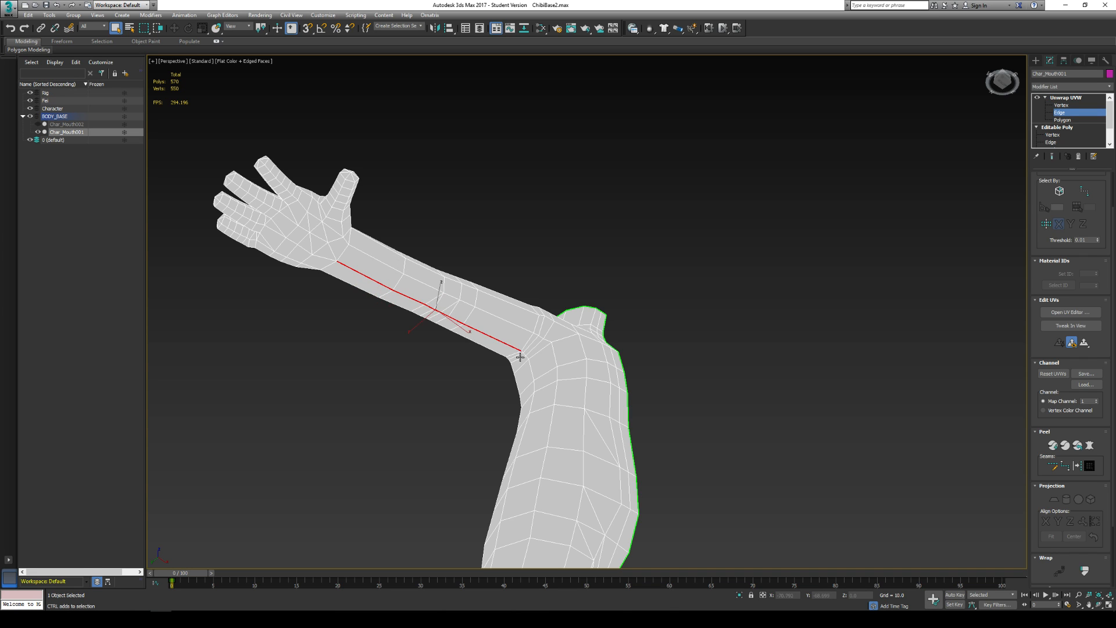
- Extend the edge selection around the armpit and onto the upper side of the torso
scroll(520, 352, up, 8)
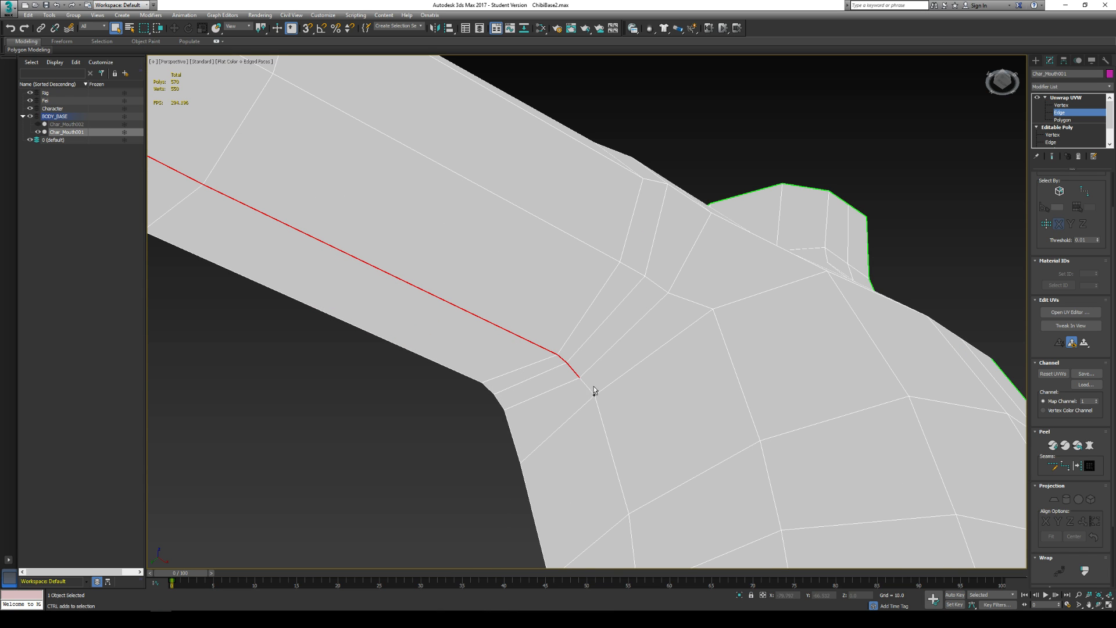
ctrl+click(588, 384)
ctrl+click(602, 420)
scroll(638, 393, down, 4)
scroll(642, 348, down, 4)
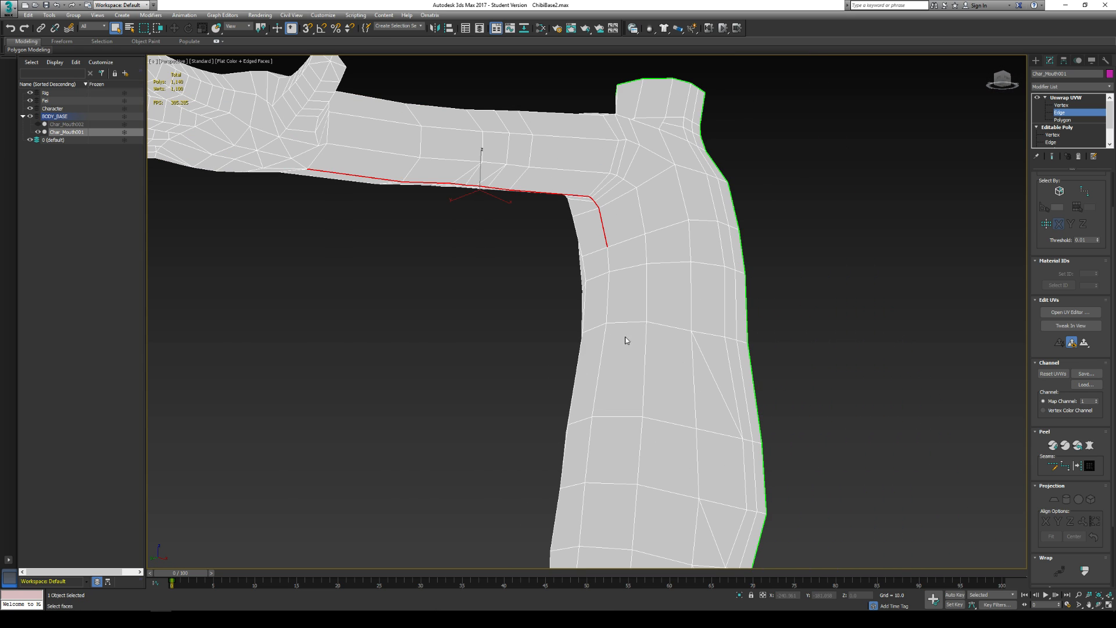
- Continue the edge selection down the side of the torso past the hip to the upper thigh
ctrl+click(608, 264)
ctrl+click(610, 293)
ctrl+click(600, 359)
ctrl+click(590, 444)
middle_drag(592, 468, 602, 332)
scroll(601, 349, down, 3)
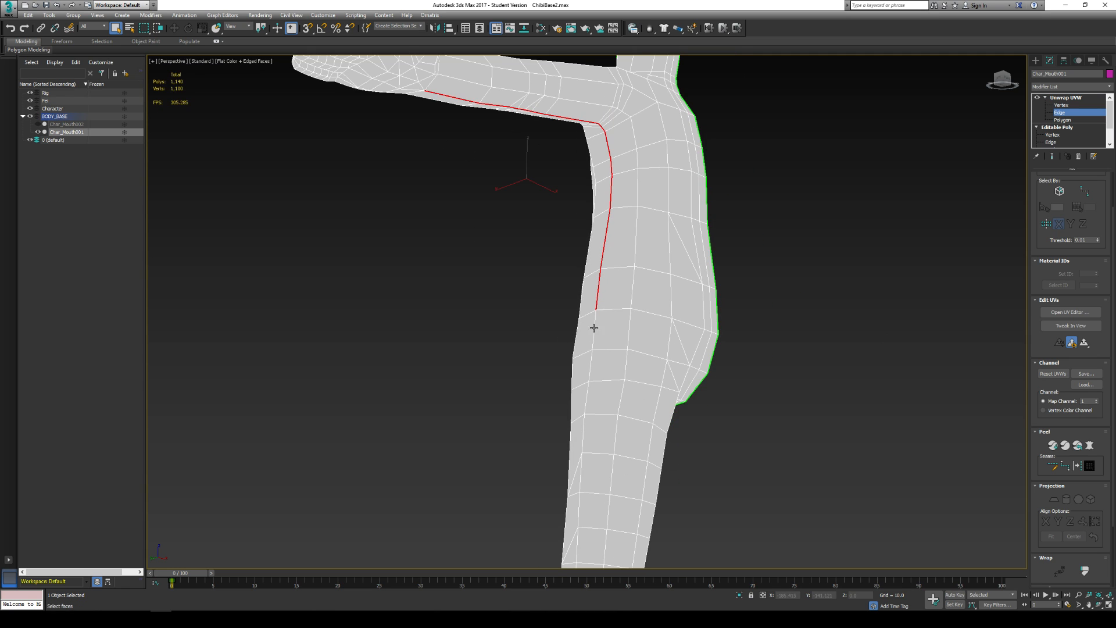
ctrl+click(594, 340)
ctrl+click(586, 400)
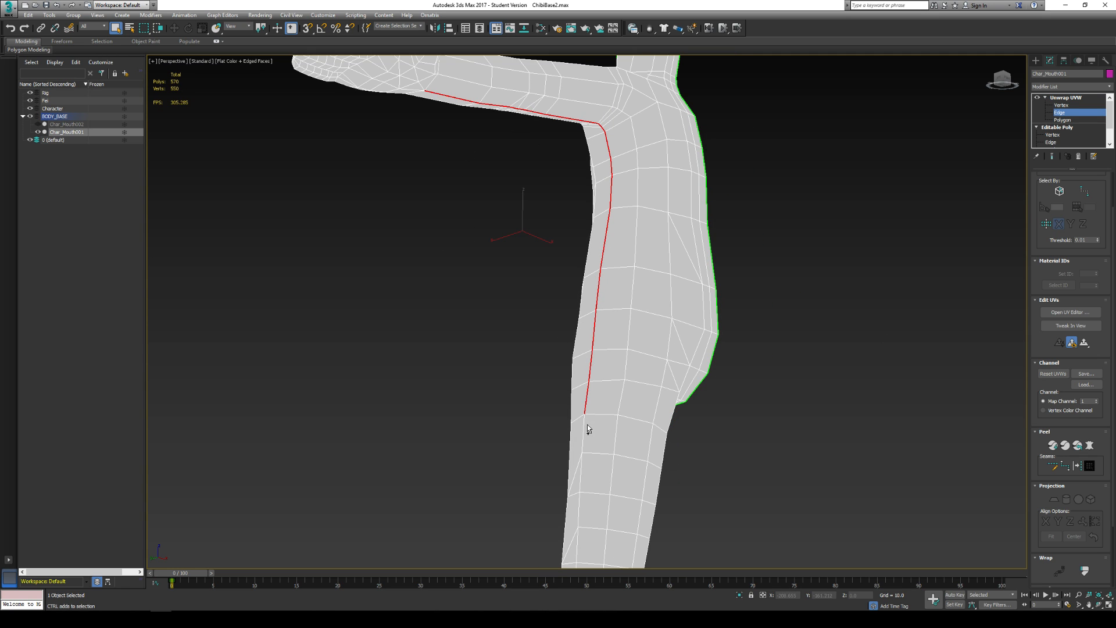
- Continue the edge selection down the outer side of the leg to the sole of the foot
alt+middle_drag(596, 460, 638, 294)
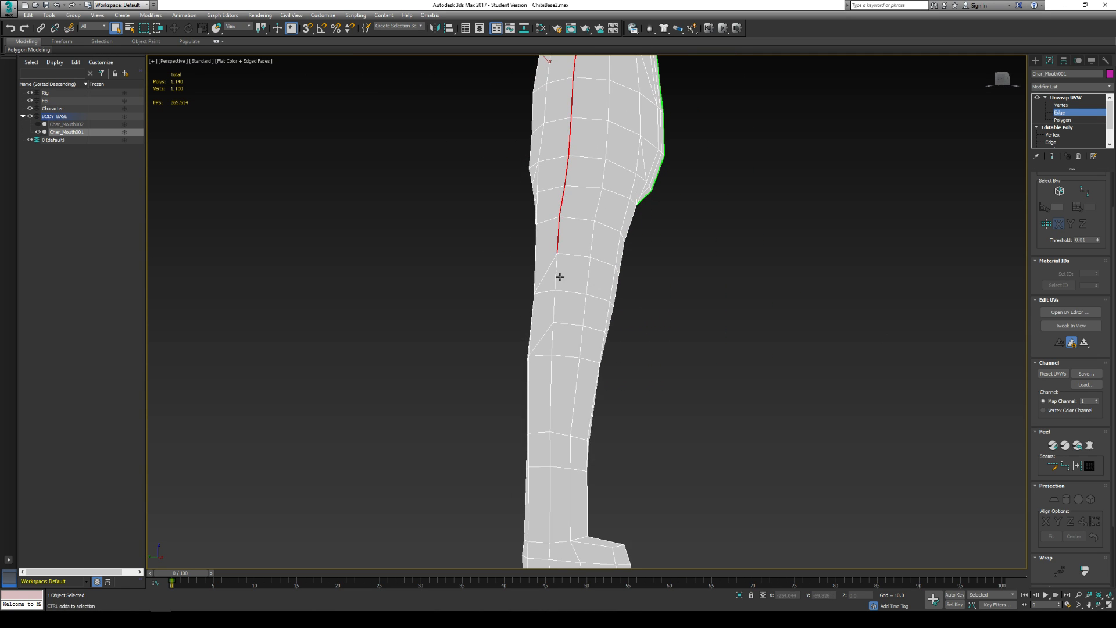
ctrl+click(558, 275)
ctrl+click(555, 312)
alt+middle_drag(561, 318, 551, 330)
ctrl+click(588, 329)
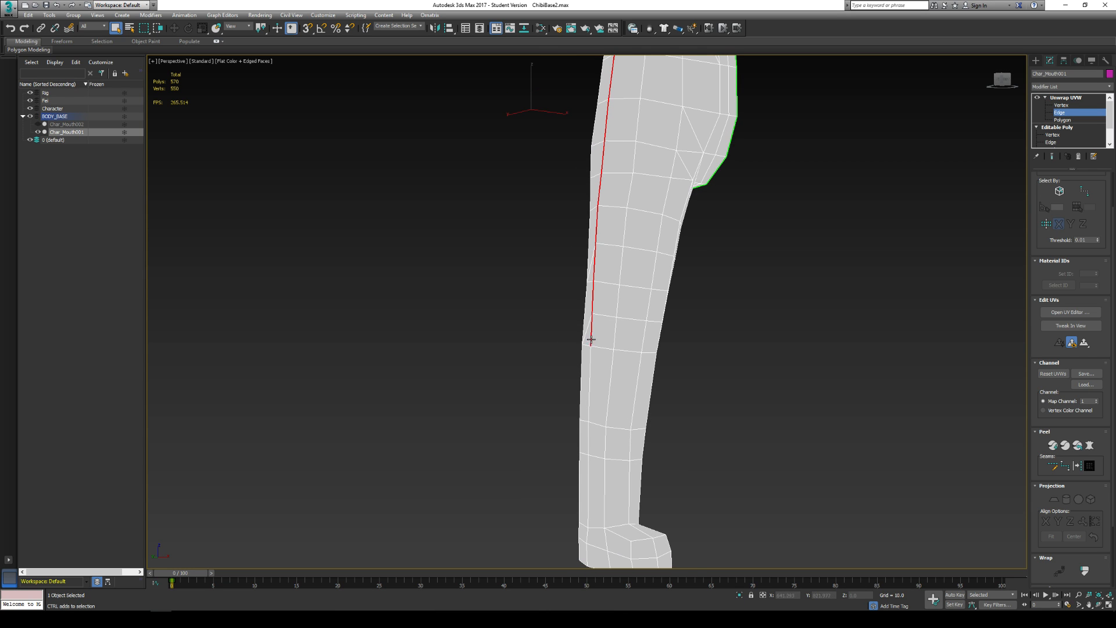
ctrl+click(591, 387)
ctrl+click(589, 480)
- Add the full loop of edges around the wrist to the selection
alt+middle_drag(722, 443, 531, 420)
alt+middle_drag(381, 300, 500, 301)
scroll(503, 303, up, 5)
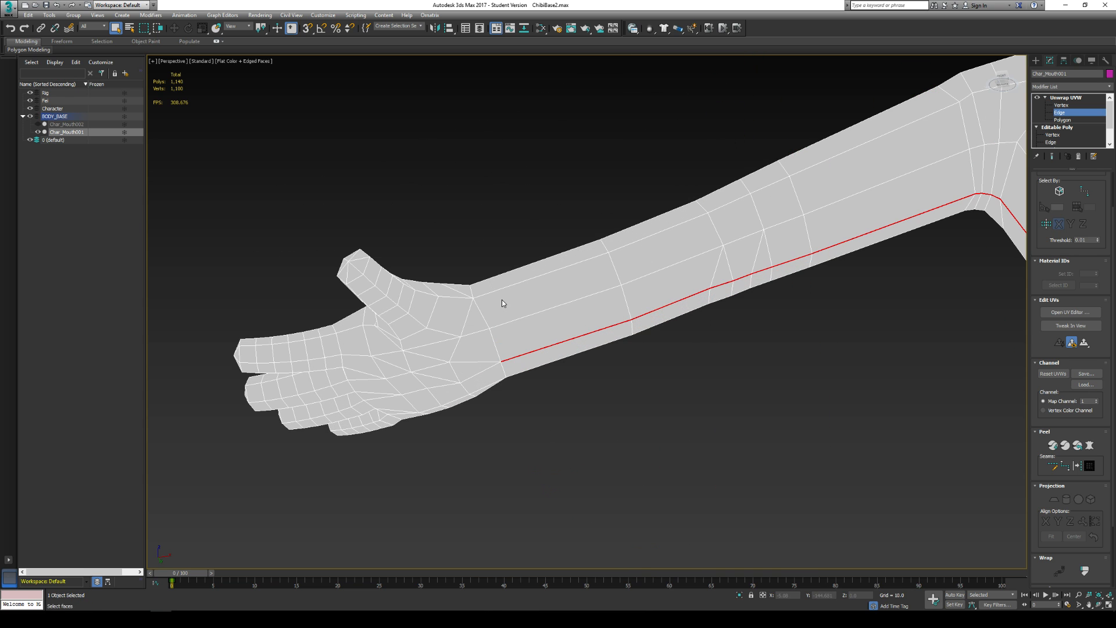
ctrl+click(489, 336)
alt+middle_drag(481, 314, 468, 289)
scroll(414, 239, up, 3)
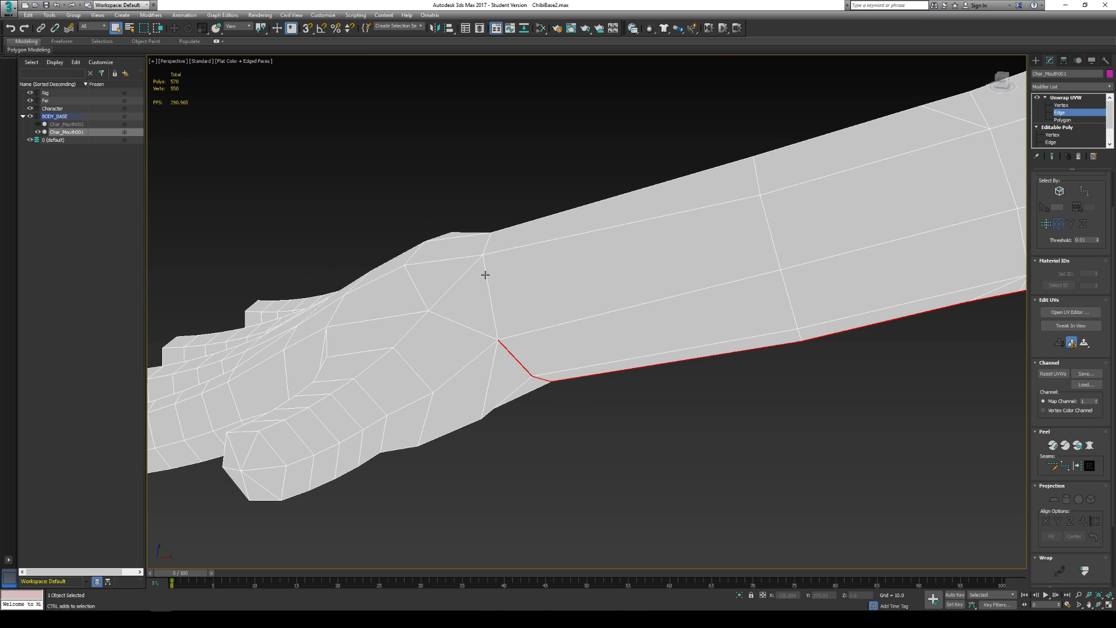
alt+middle_drag(483, 259, 644, 245)
scroll(515, 170, down, 3)
ctrl+click(663, 315)
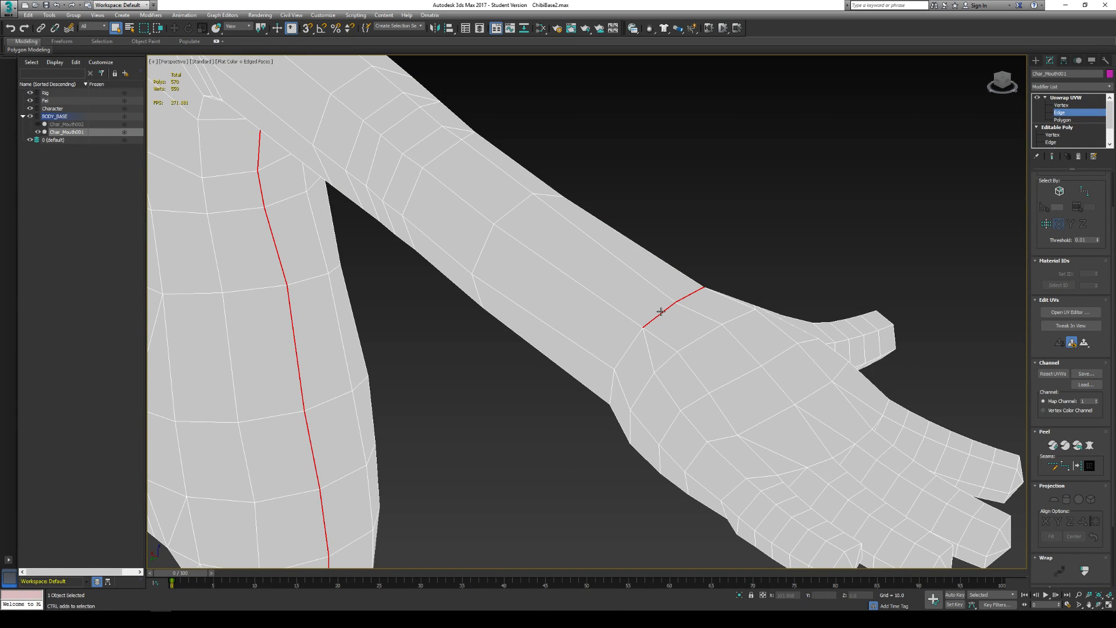
ctrl+click(637, 343)
- Add the loop of edges around the shoulder, separating the arm from the torso, to the selection
scroll(616, 390, down, 3)
alt+middle_drag(616, 390, 664, 364)
alt+middle_drag(608, 288, 600, 443)
scroll(600, 443, up, 5)
alt+middle_drag(630, 481, 526, 406)
ctrl+click(443, 388)
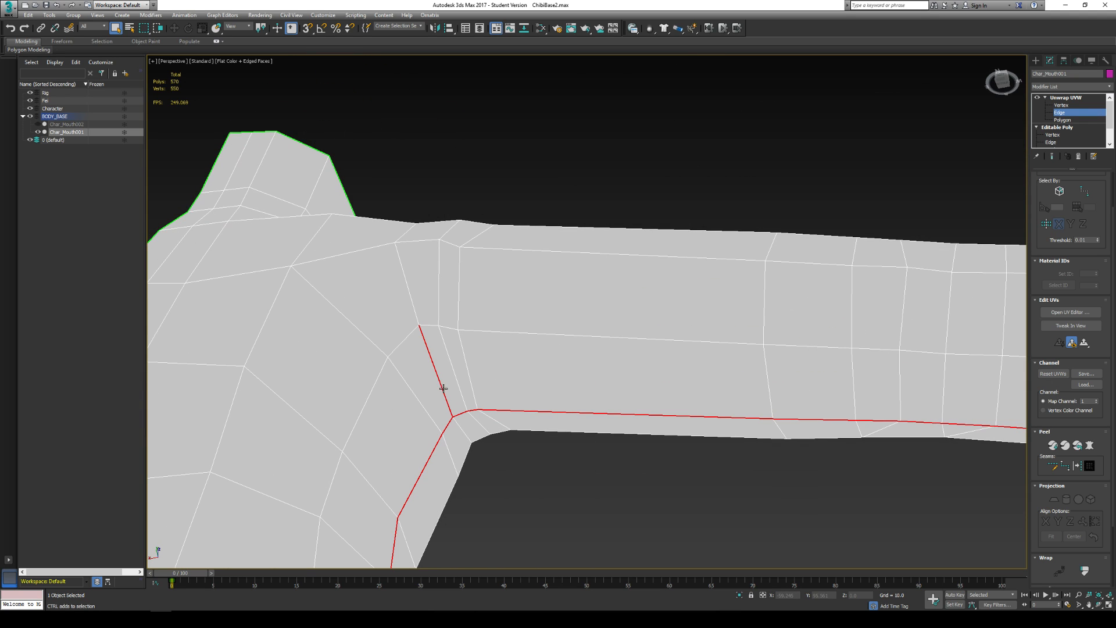
ctrl+click(405, 291)
alt+middle_drag(516, 421, 601, 179)
ctrl+click(655, 128)
alt+middle_drag(655, 129, 576, 174)
scroll(657, 141, down, 6)
scroll(593, 214, up, 5)
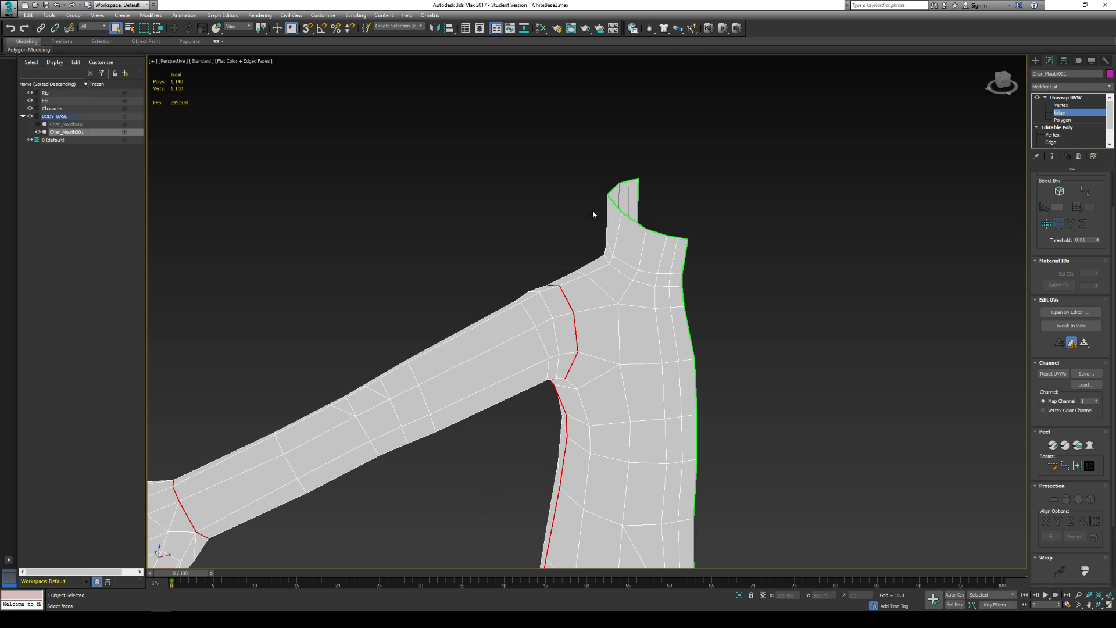
- Extend the edge selection along the shoulder top and around the neck base, leaving out the vertical neck edges
alt+middle_drag(607, 260, 636, 275)
ctrl+click(555, 285)
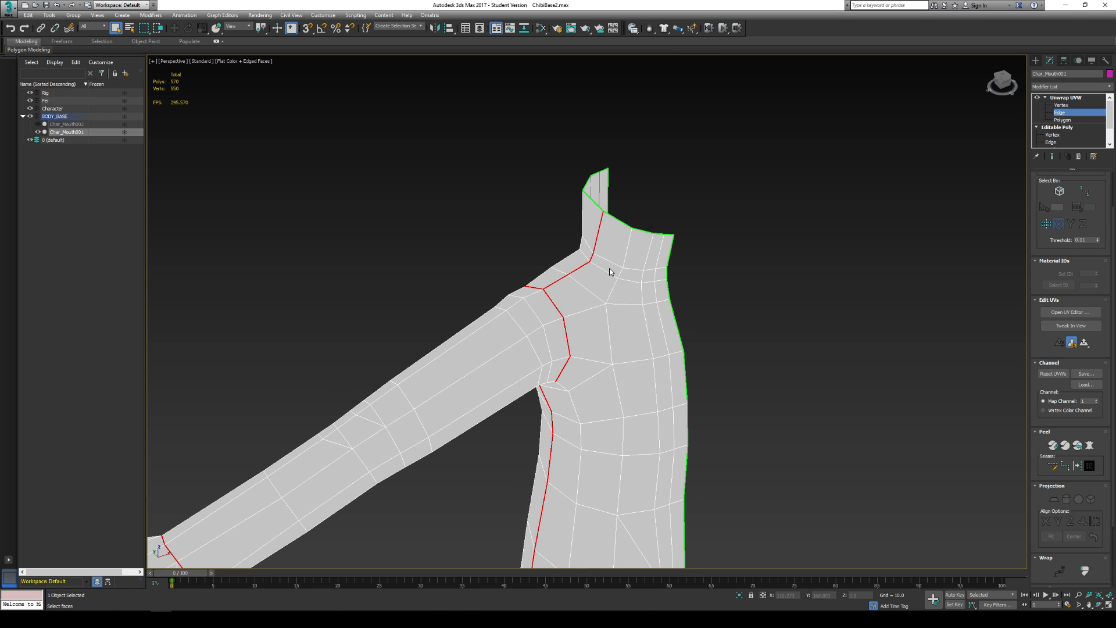
alt+middle_drag(610, 271, 331, 191)
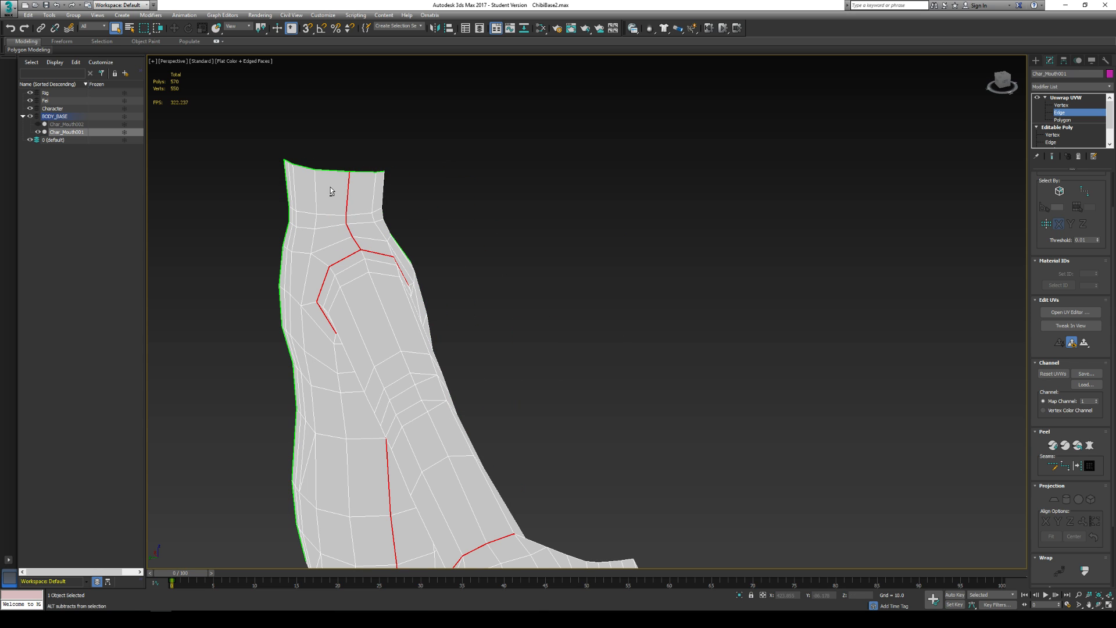
alt+drag(360, 217, 361, 222)
alt+middle_drag(316, 232, 251, 287)
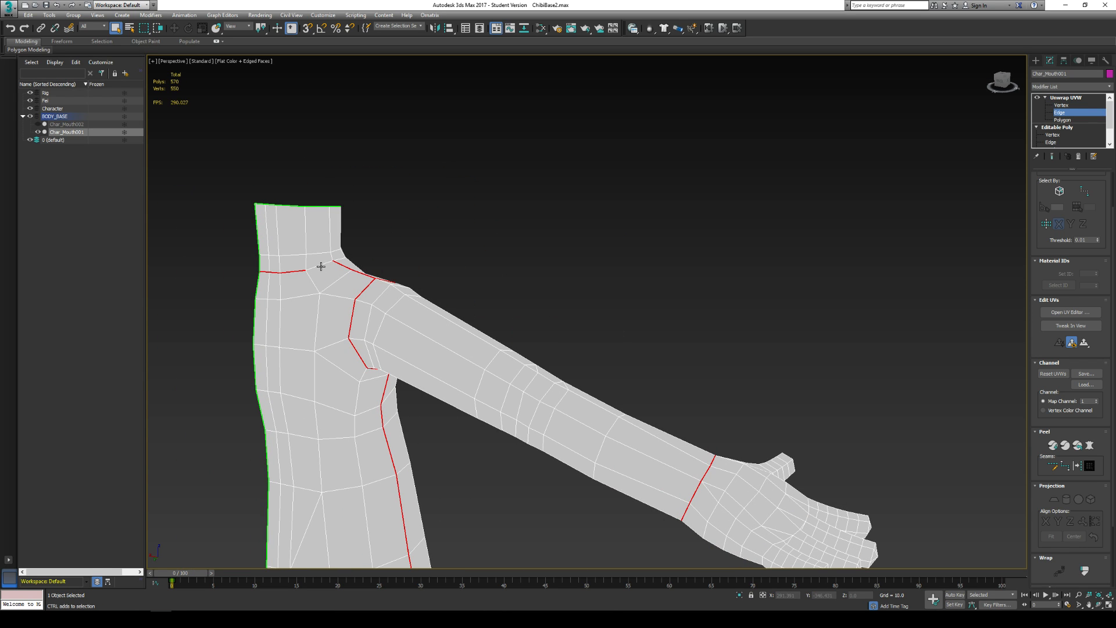
mouse_move(321, 266)
alt+middle_down()
mouse_move(419, 254)
mouse_move(329, 256)
alt+middle_up()
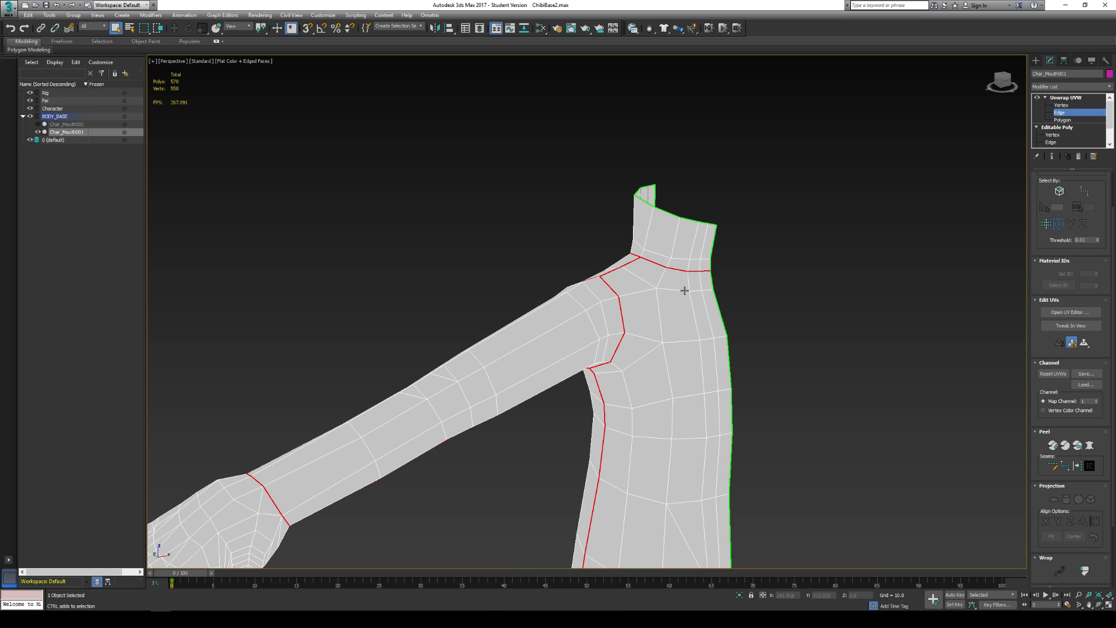
- Add the horizontal row of edges around the waist, front and back, to the selection
middle_drag(685, 290, 473, 159)
scroll(468, 205, down, 3)
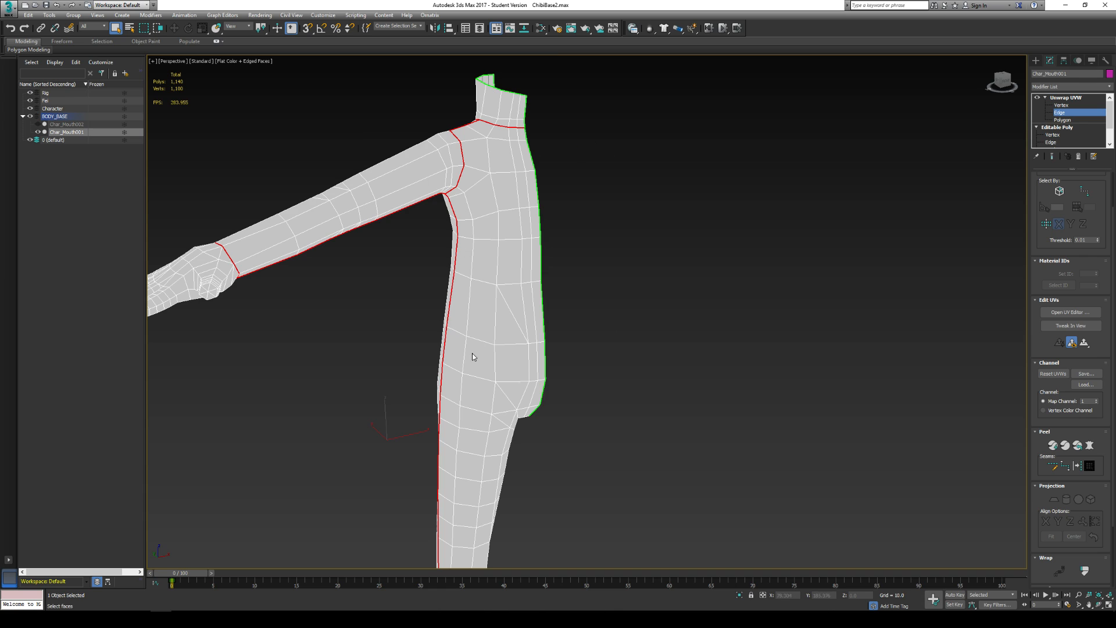
scroll(473, 357, up, 3)
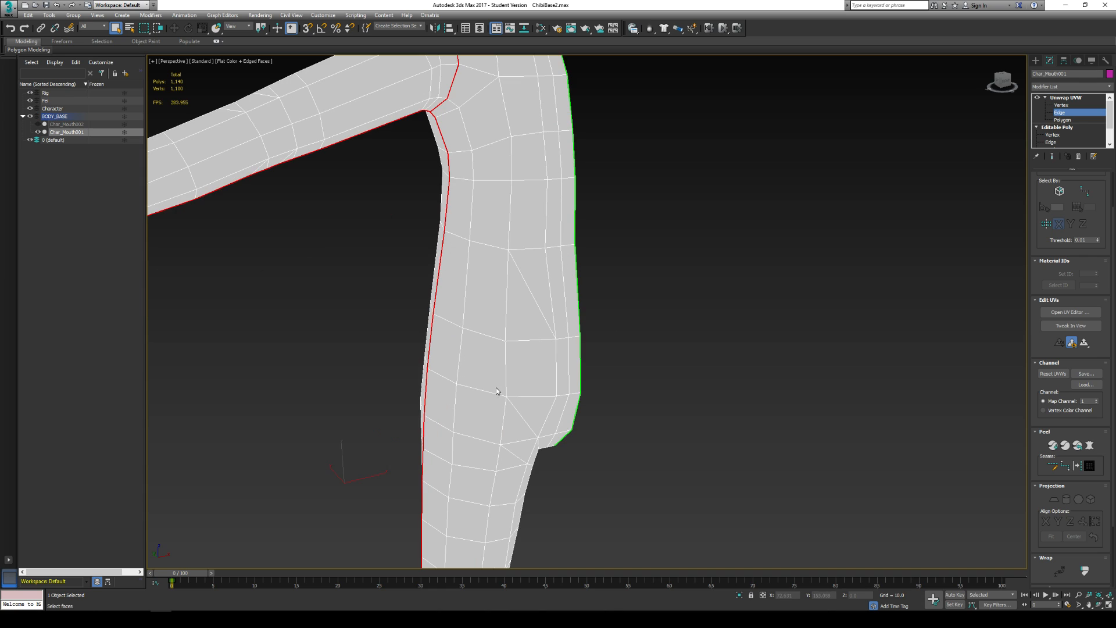
click(454, 324)
ctrl+click(478, 334)
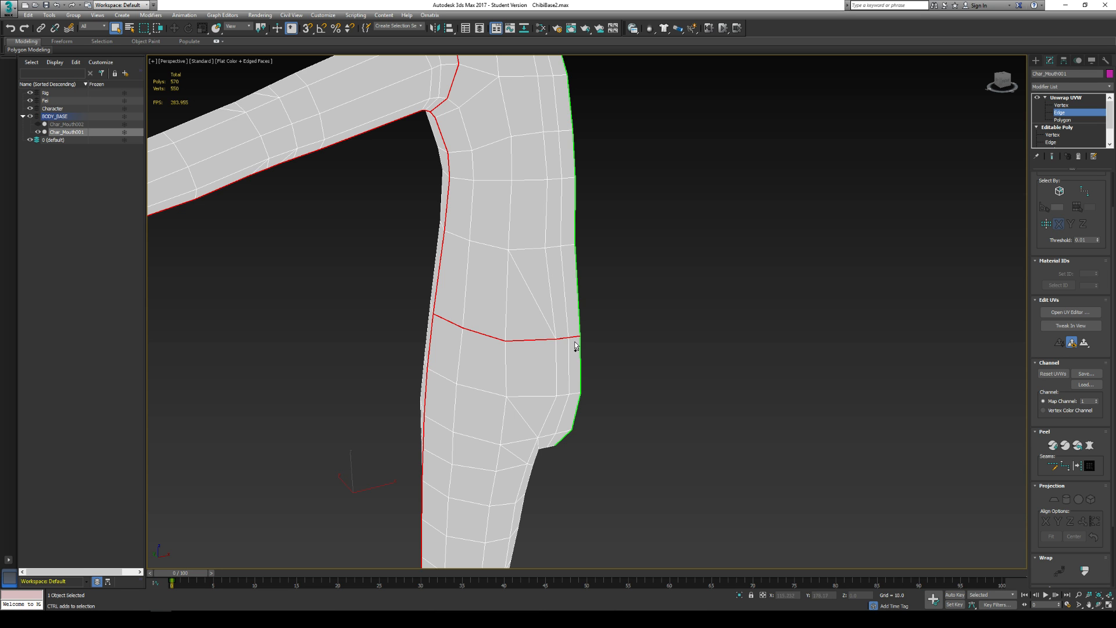
alt+middle_drag(576, 347, 374, 321)
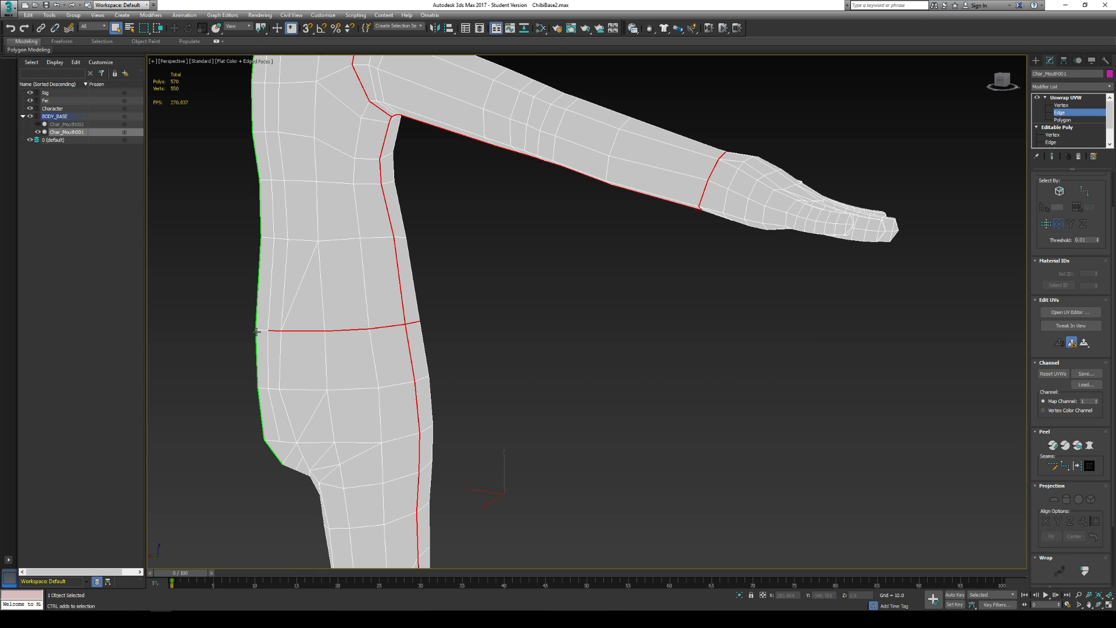
alt+middle_drag(540, 352, 469, 342)
- Add the loop of edges around the ankle, separating the foot from the leg, to the selection
scroll(469, 342, down, 3)
middle_drag(494, 389, 547, 213)
middle_drag(552, 489, 538, 350)
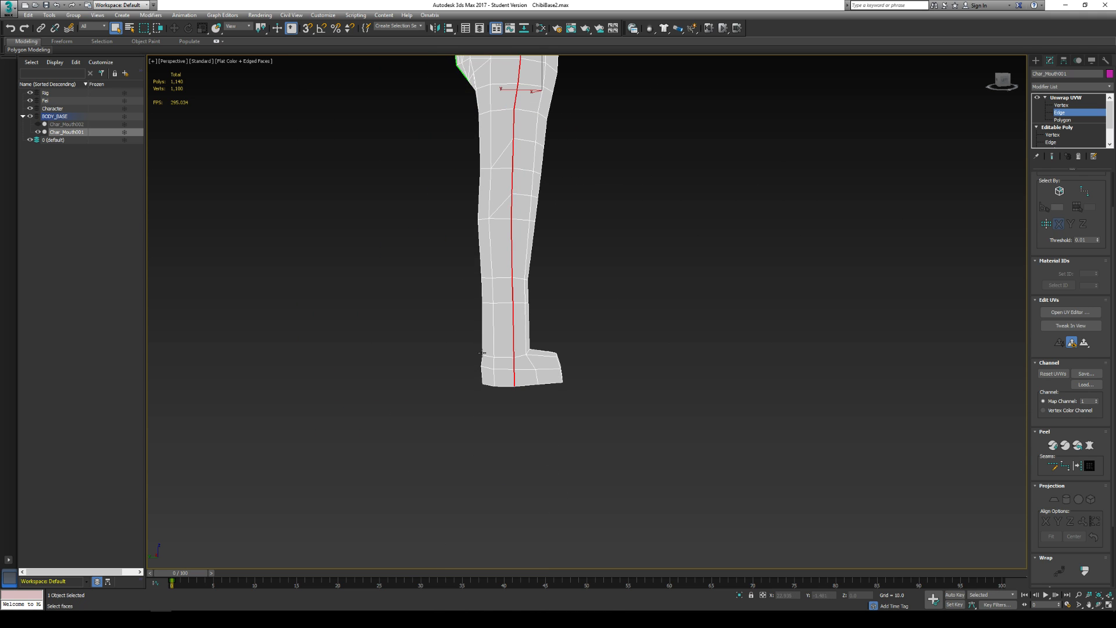
scroll(495, 354, up, 3)
ctrl+click(514, 362)
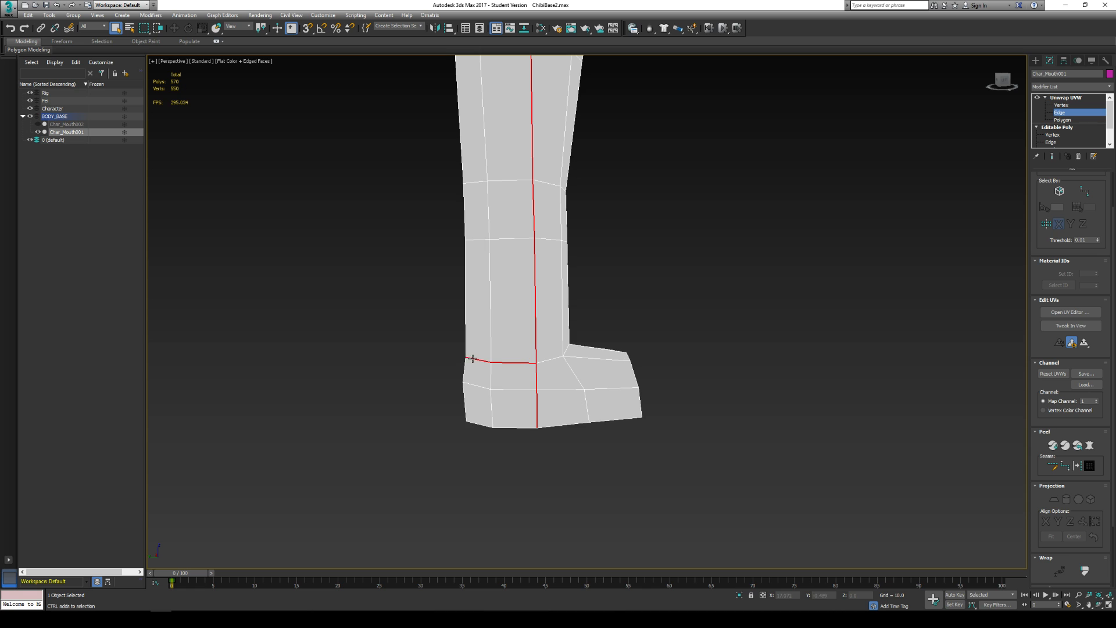
alt+middle_drag(472, 358, 771, 382)
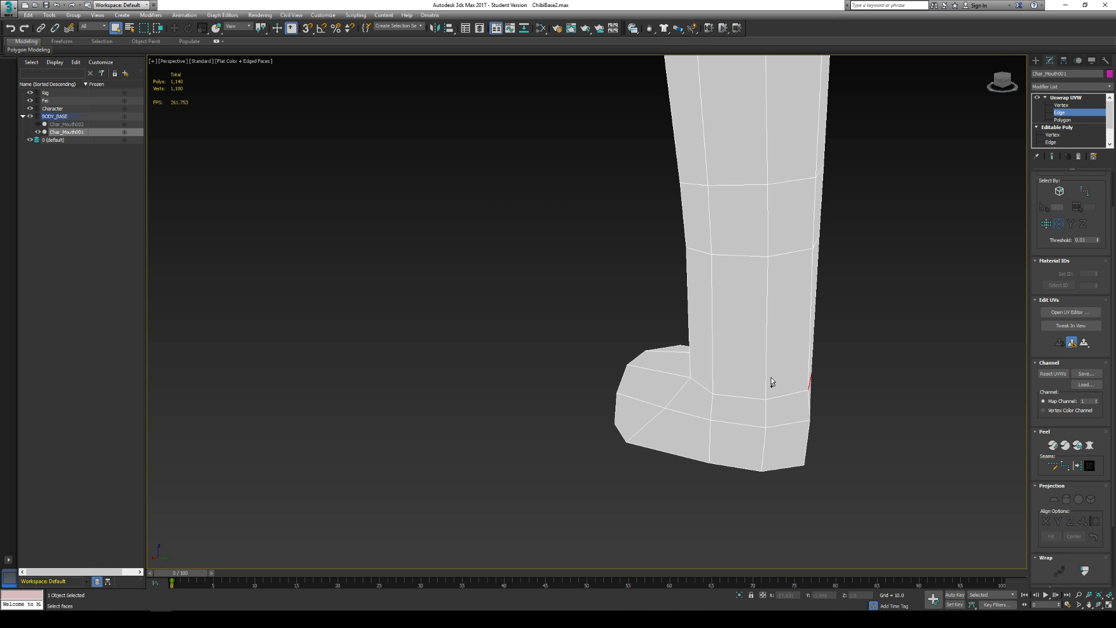
alt+middle_drag(705, 391, 708, 358)
ctrl+click(708, 351)
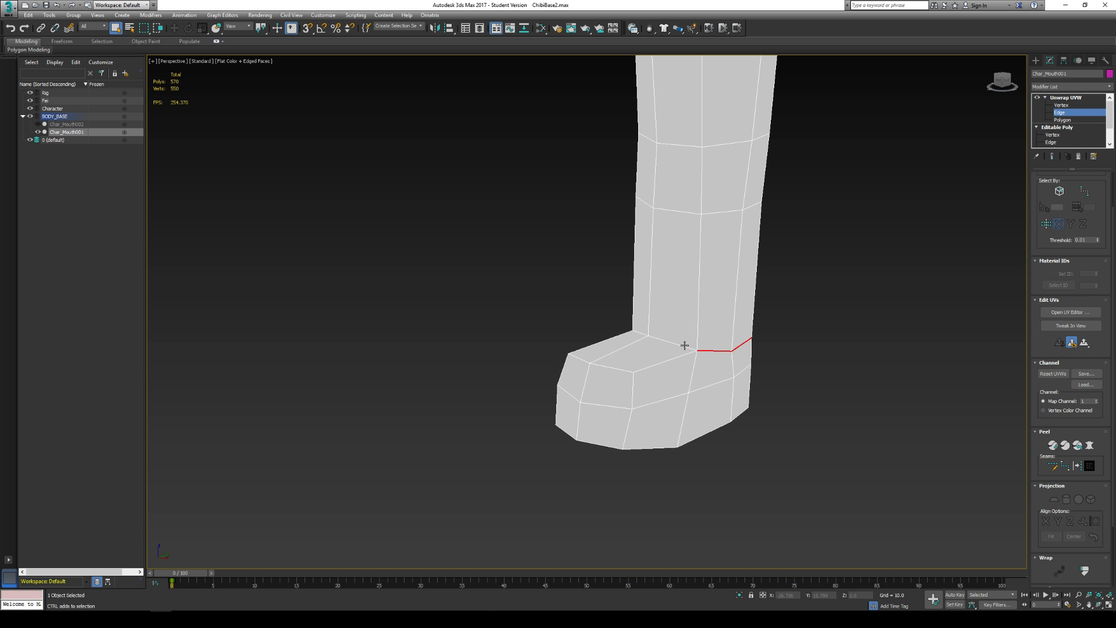
ctrl+click(680, 345)
alt+middle_drag(643, 347, 732, 351)
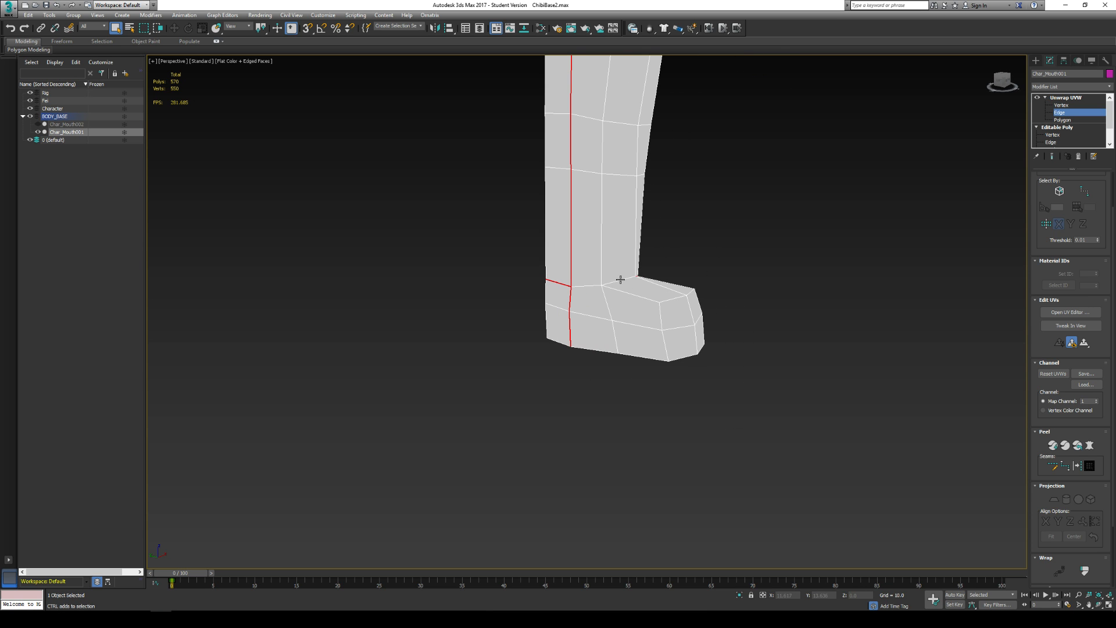
alt+middle_drag(584, 285, 525, 379)
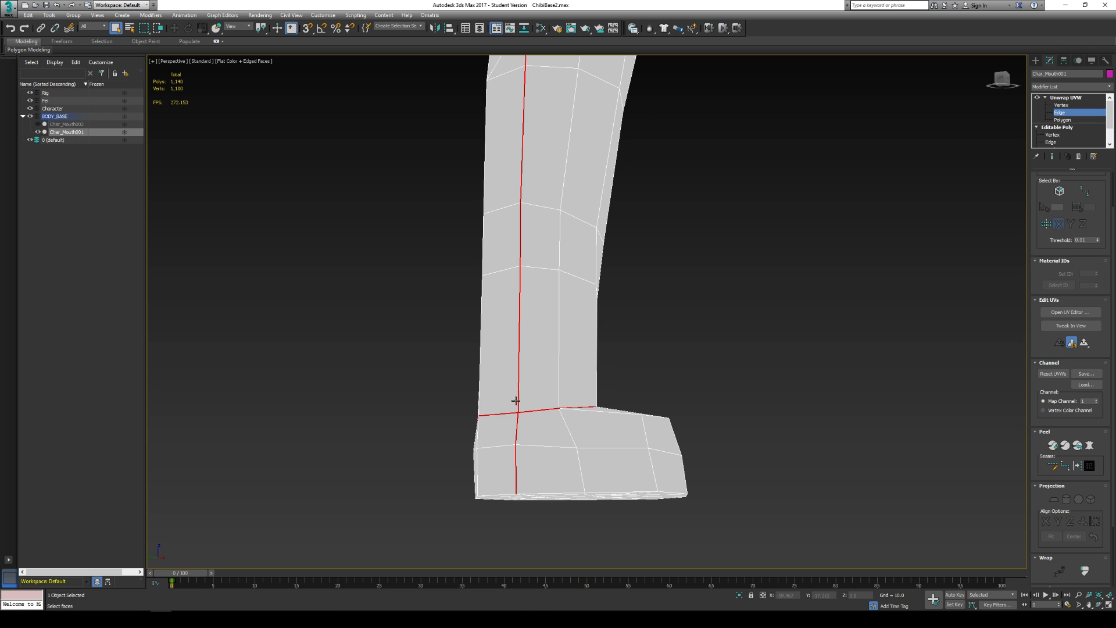
- Add the edges outlining the sole of the foot to the selection
alt+middle_drag(558, 182, 563, 349)
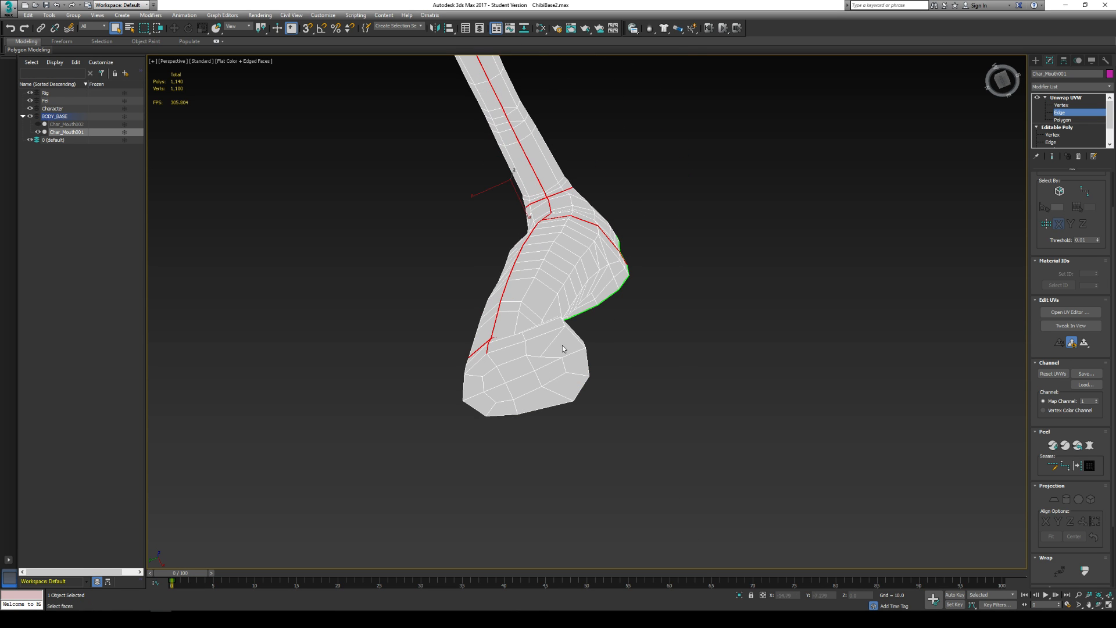
ctrl+click(530, 339)
ctrl+click(512, 347)
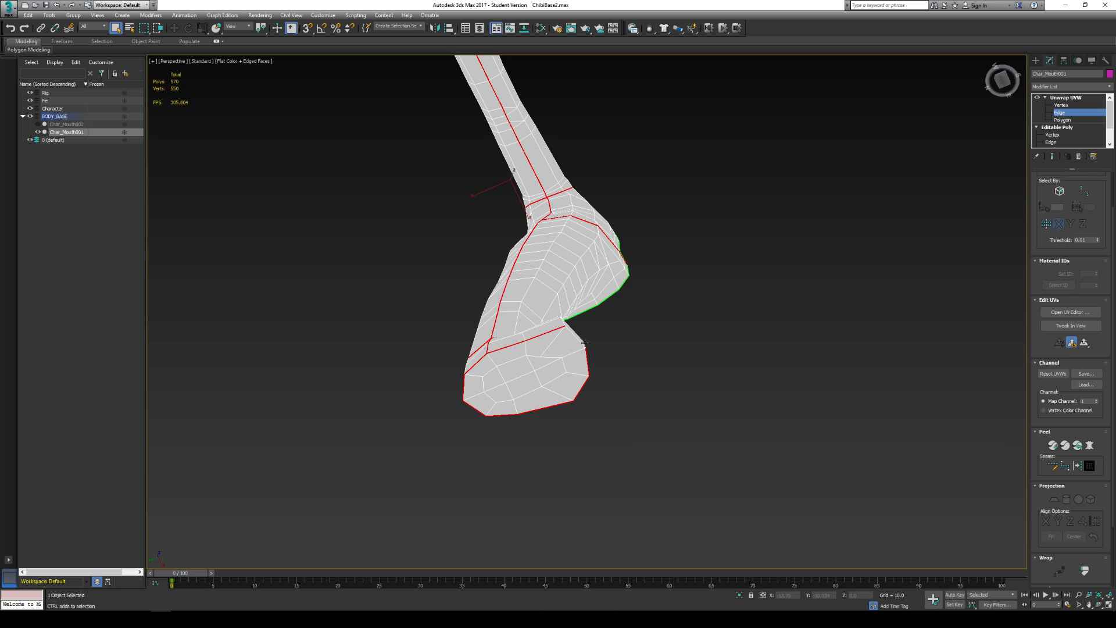
alt+middle_drag(599, 282, 562, 315)
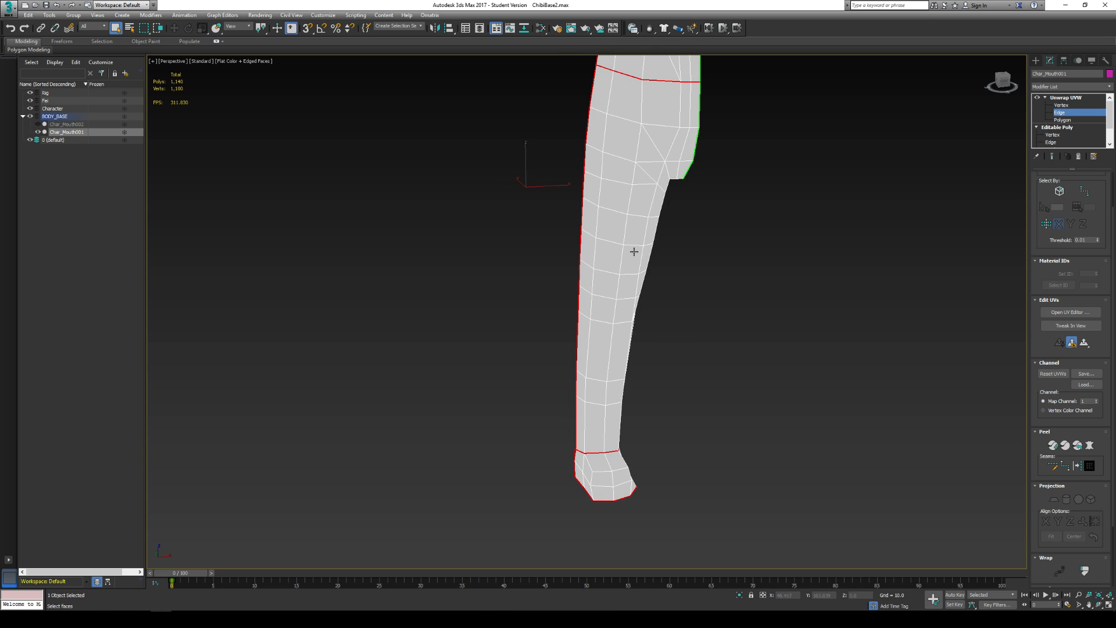
- Select the diagonal edges on the front of the hip from the crotch up toward the outer side seam
alt+middle_drag(634, 251, 696, 259)
scroll(677, 285, up, 4)
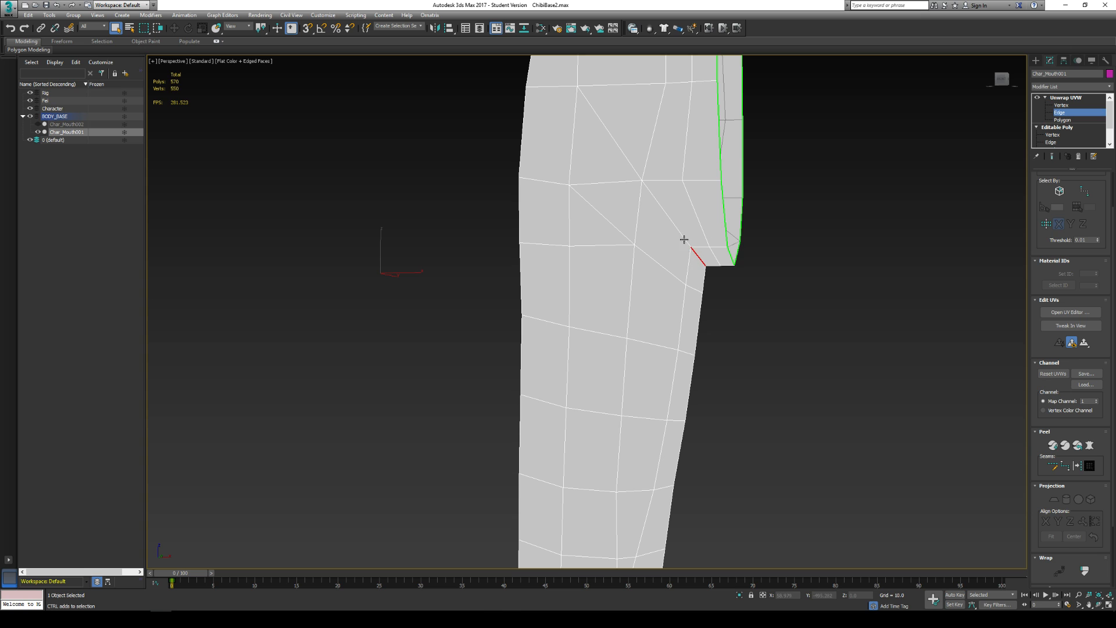
click(684, 239)
ctrl+click(556, 87)
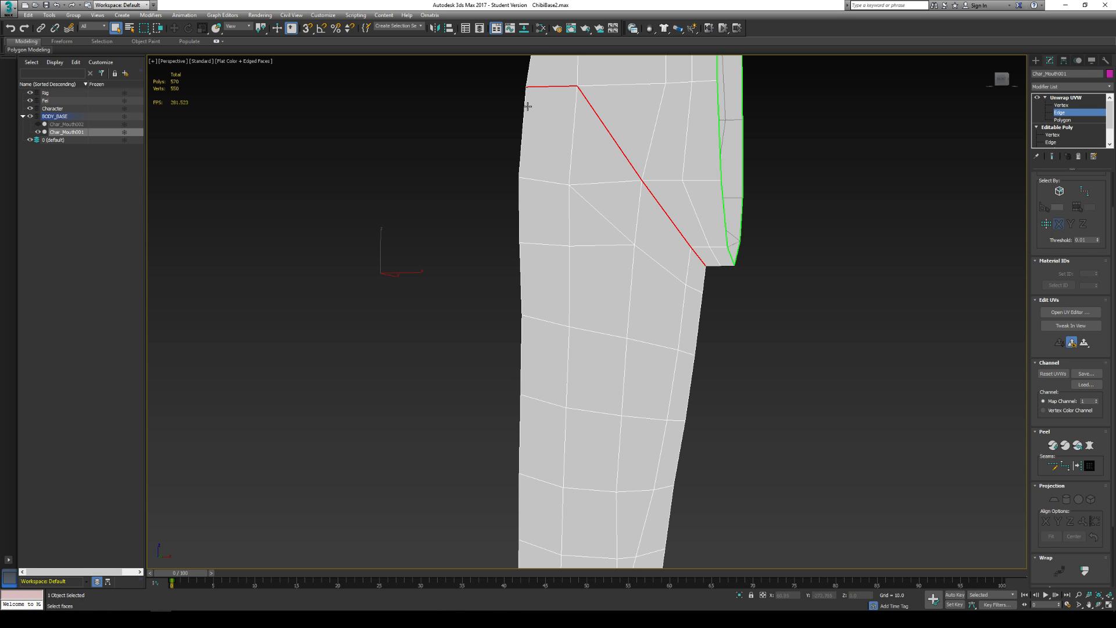
- Extend the hip edge selection from the outer side seam across the back of the hip and down to the crotch
alt+middle_drag(556, 87, 621, 119)
ctrl+click(427, 105)
alt+middle_drag(424, 107, 461, 108)
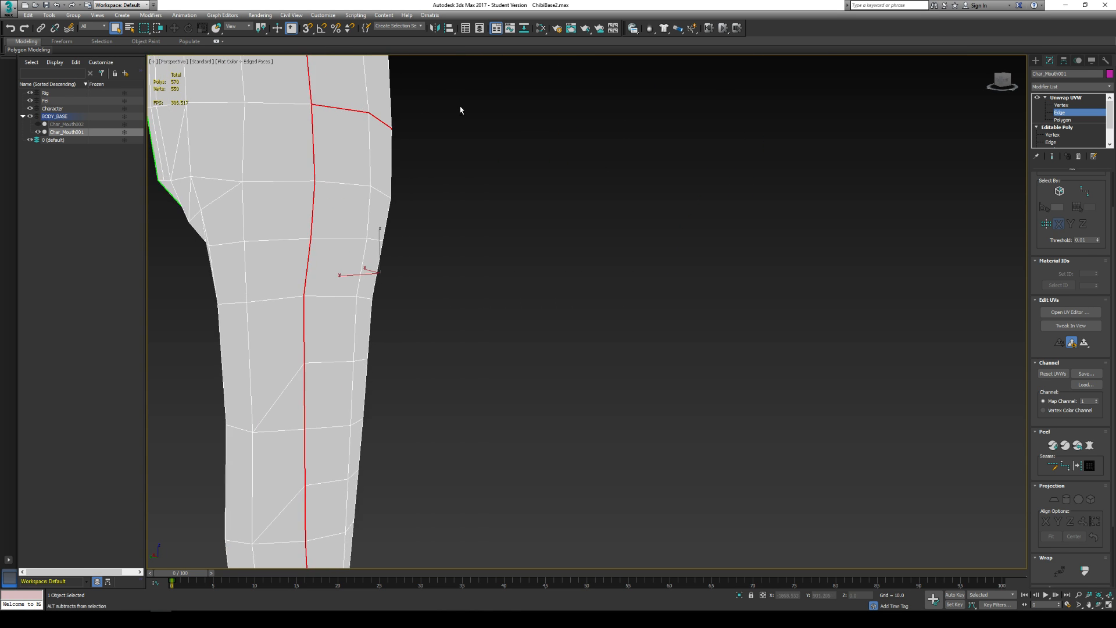
middle_drag(348, 109, 467, 125)
middle_drag(402, 137, 495, 171)
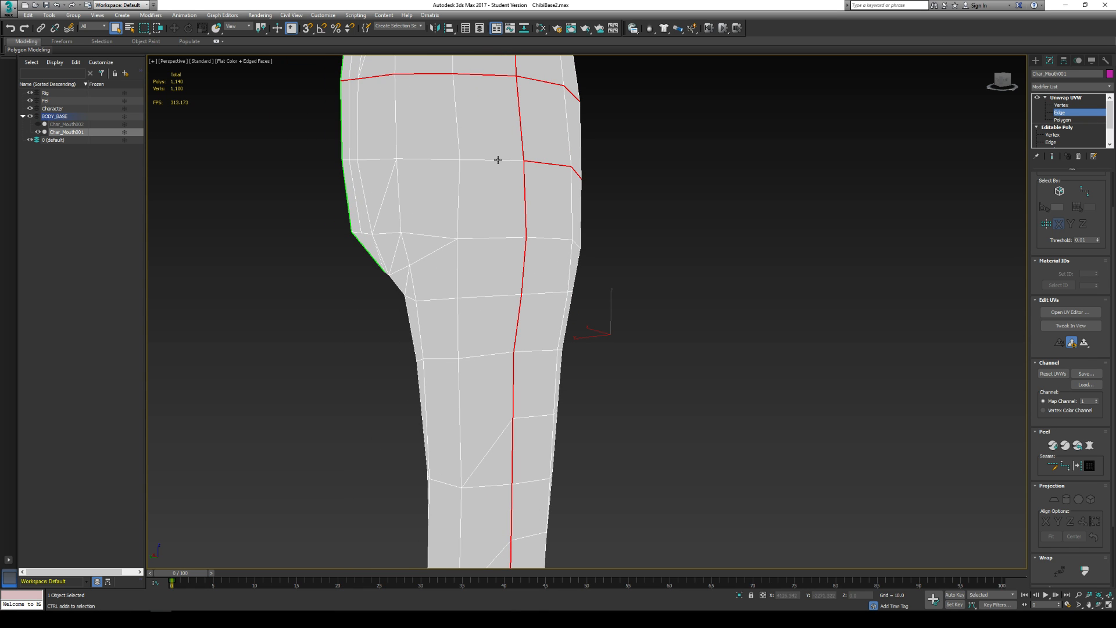
ctrl+click(496, 160)
ctrl+click(449, 244)
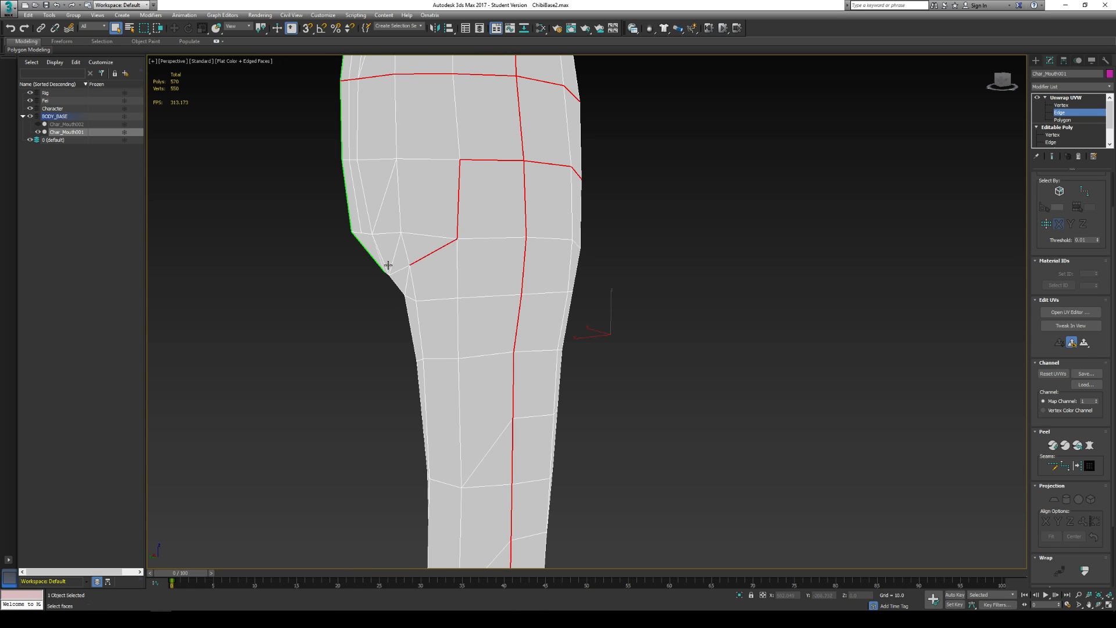
alt+middle_drag(449, 244, 393, 262)
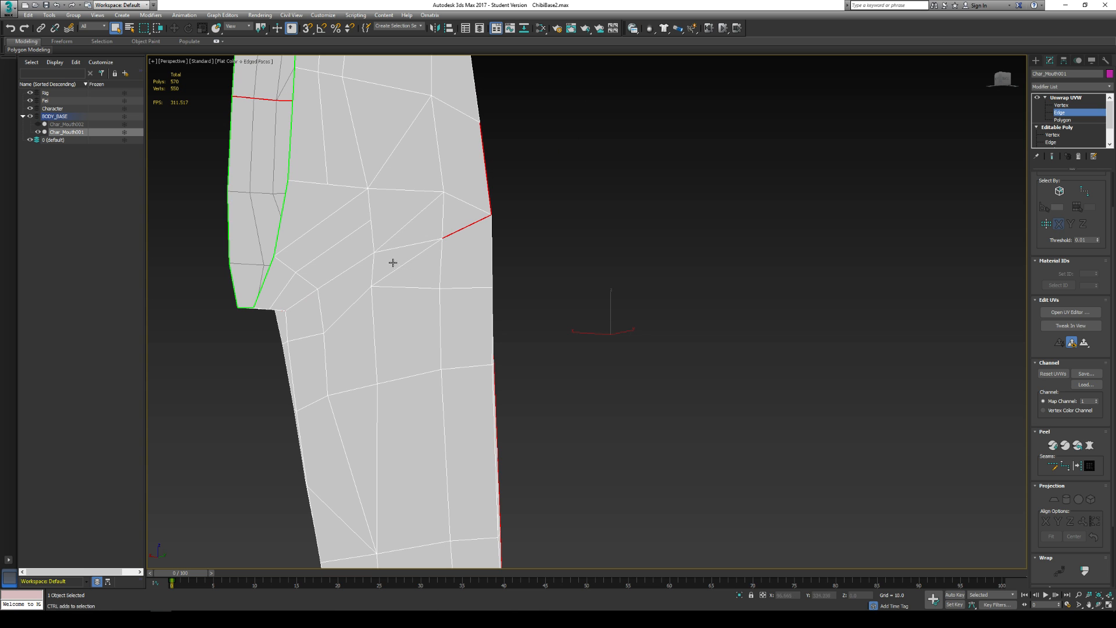
ctrl+click(343, 272)
alt+middle_drag(298, 304, 500, 280)
scroll(465, 286, down, 10)
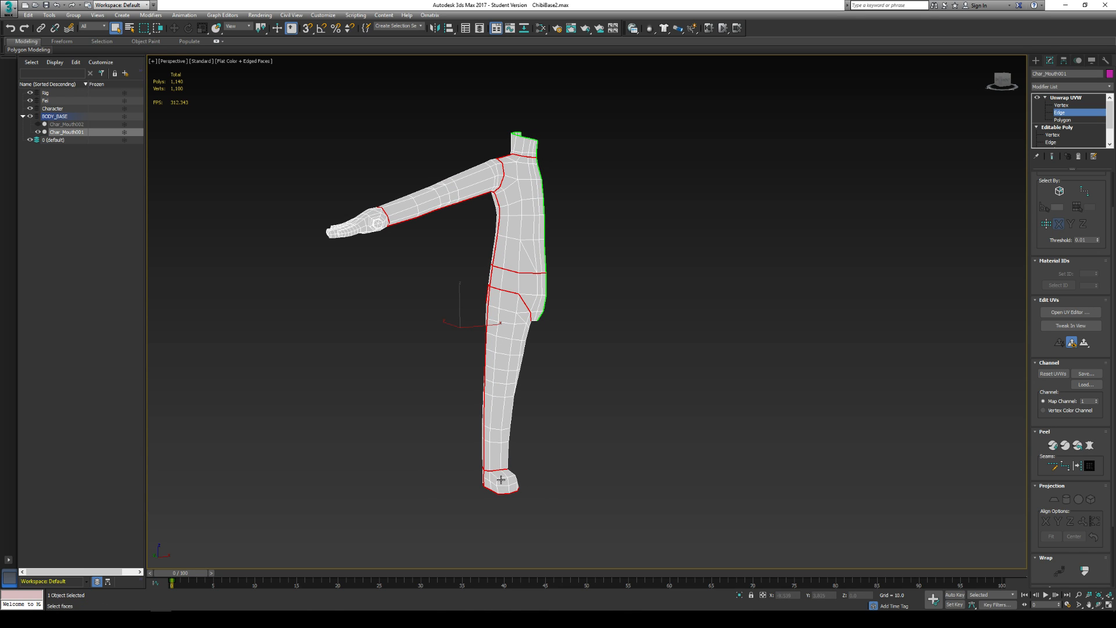
- Convert the complete edge selection on the arm, torso, hip, leg and foot into peel seams
alt+middle_drag(521, 222, 470, 168)
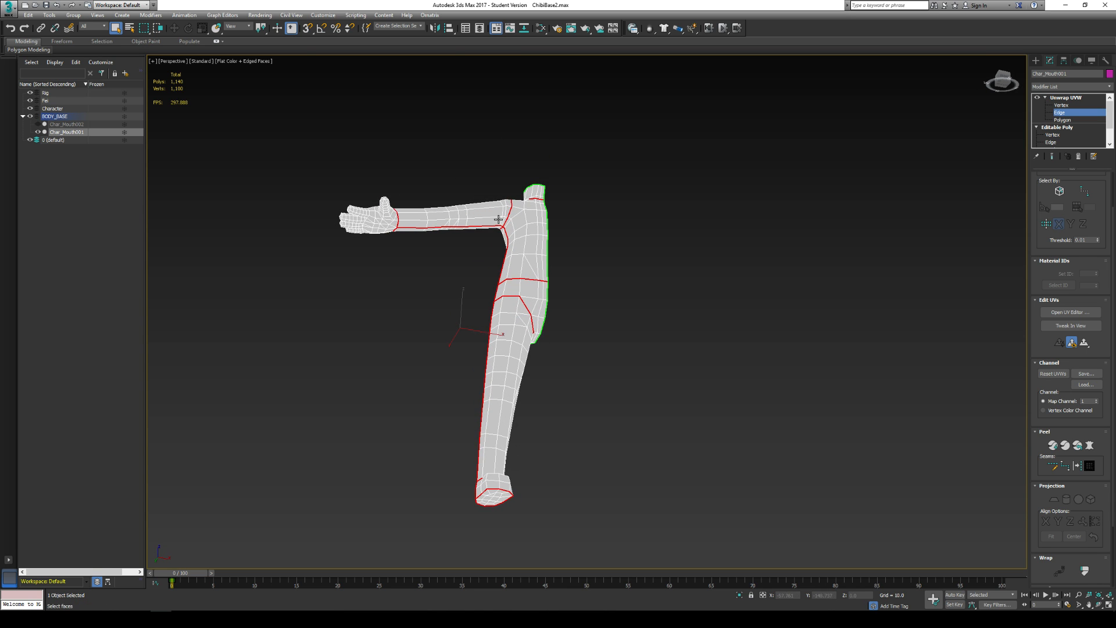
alt+middle_drag(499, 219, 387, 299)
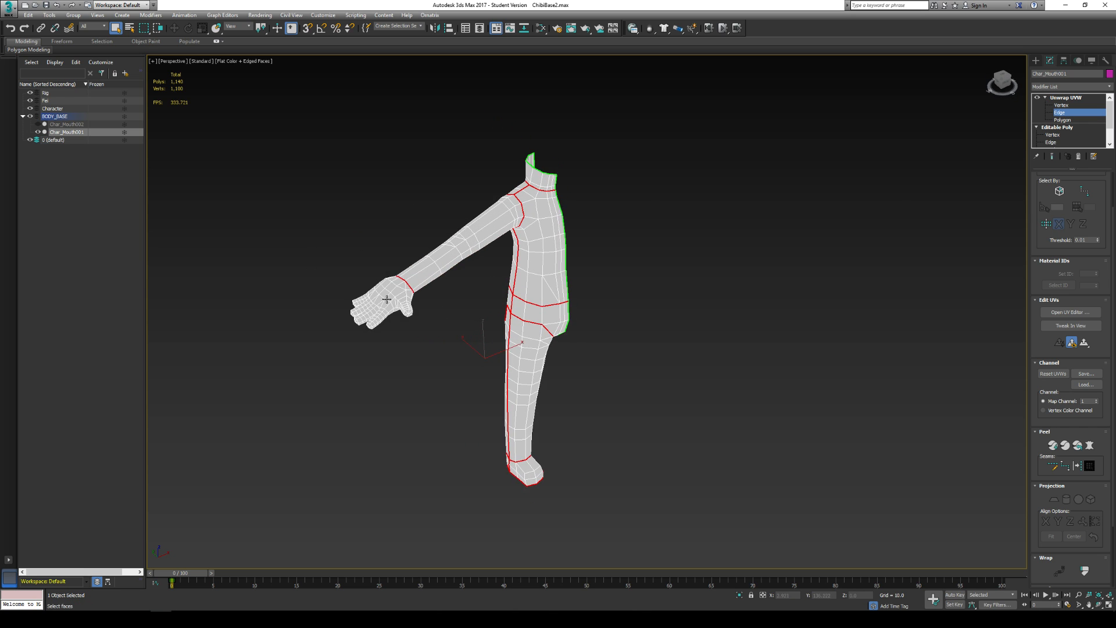
scroll(386, 299, up, 5)
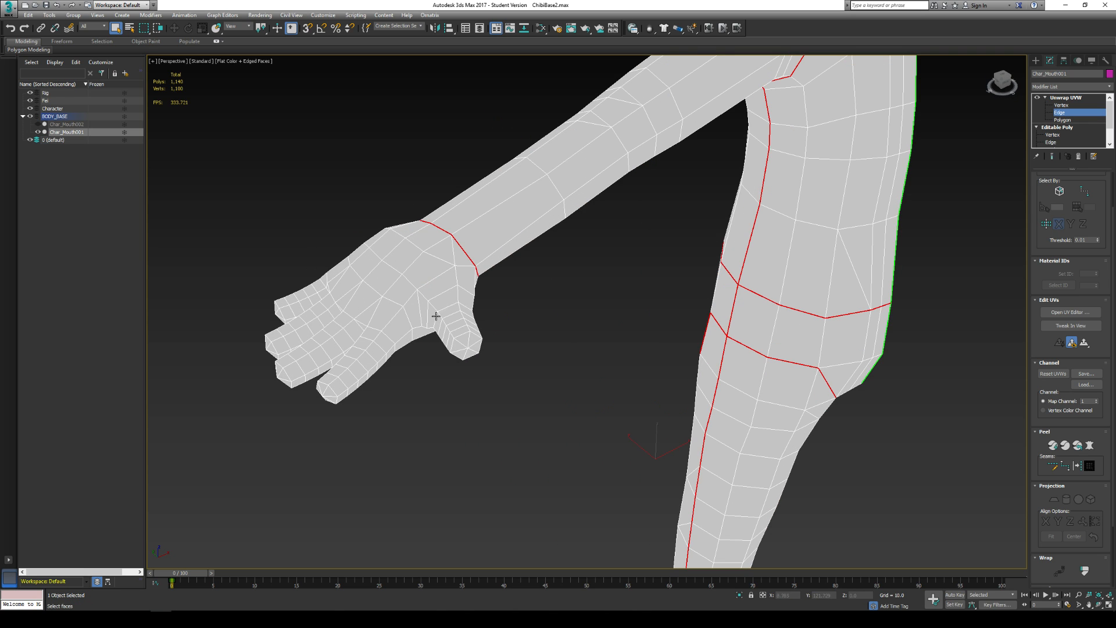
alt+middle_drag(508, 274, 580, 306)
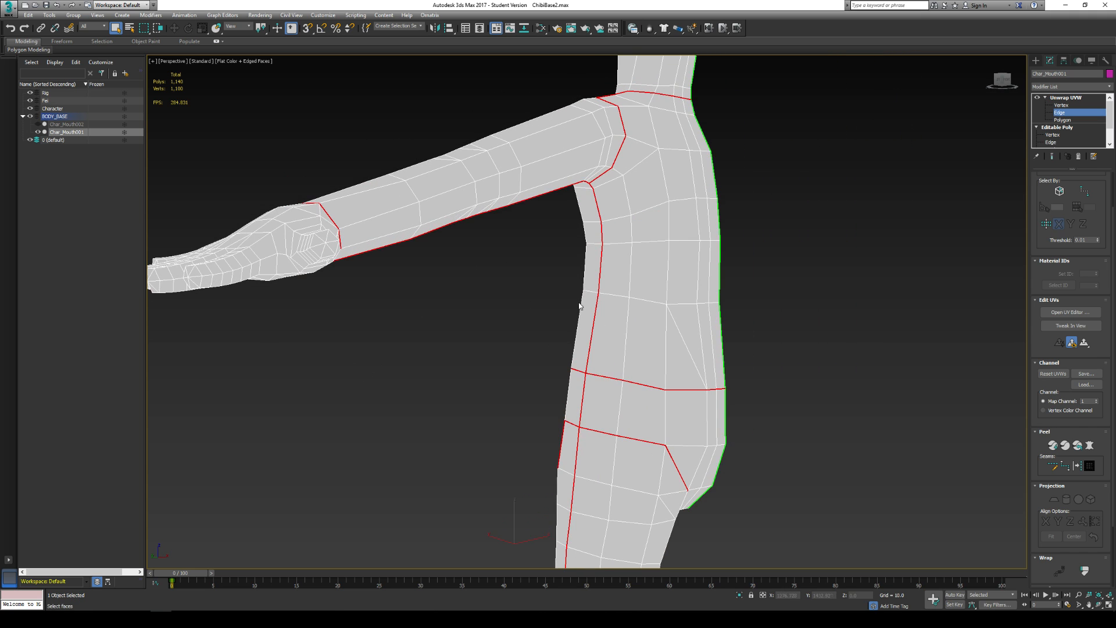
click(1077, 467)
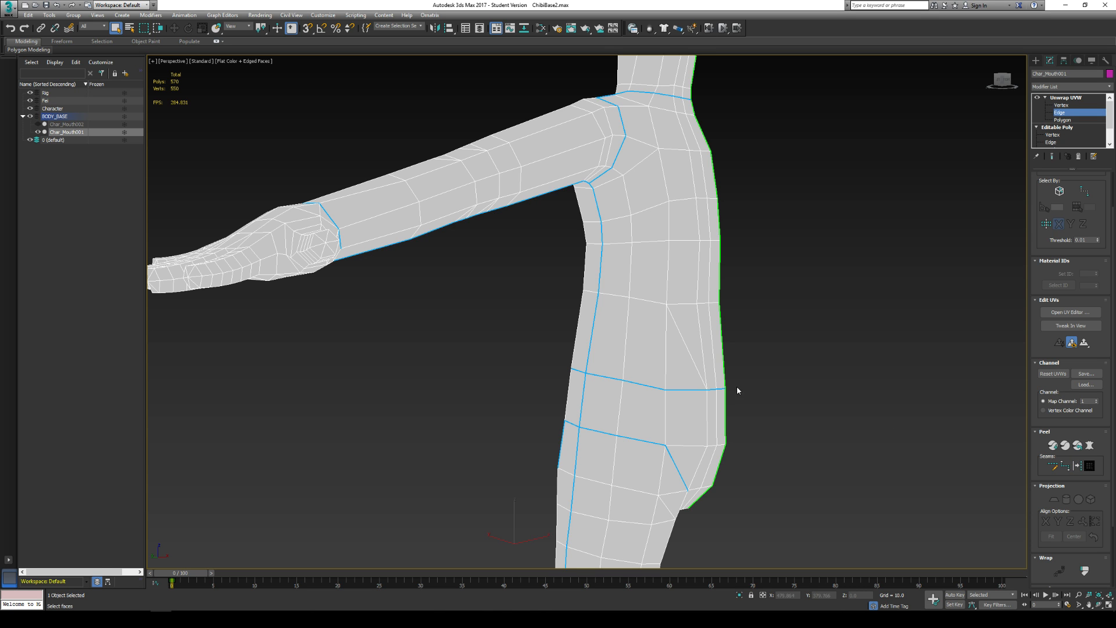
- Quick Peel the body along its seams and enlarge the UV editor window around the resulting shells
scroll(737, 386, down, 5)
mouse_move(723, 301)
alt+middle_down()
mouse_move(595, 308)
mouse_move(668, 324)
mouse_move(710, 316)
alt+middle_up()
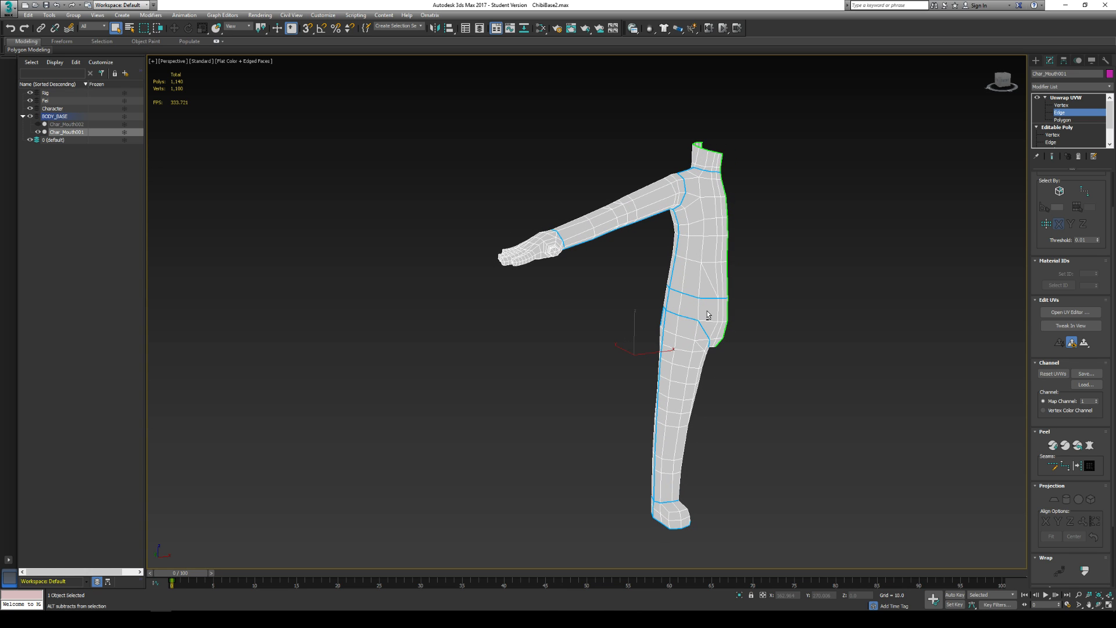
click(1052, 446)
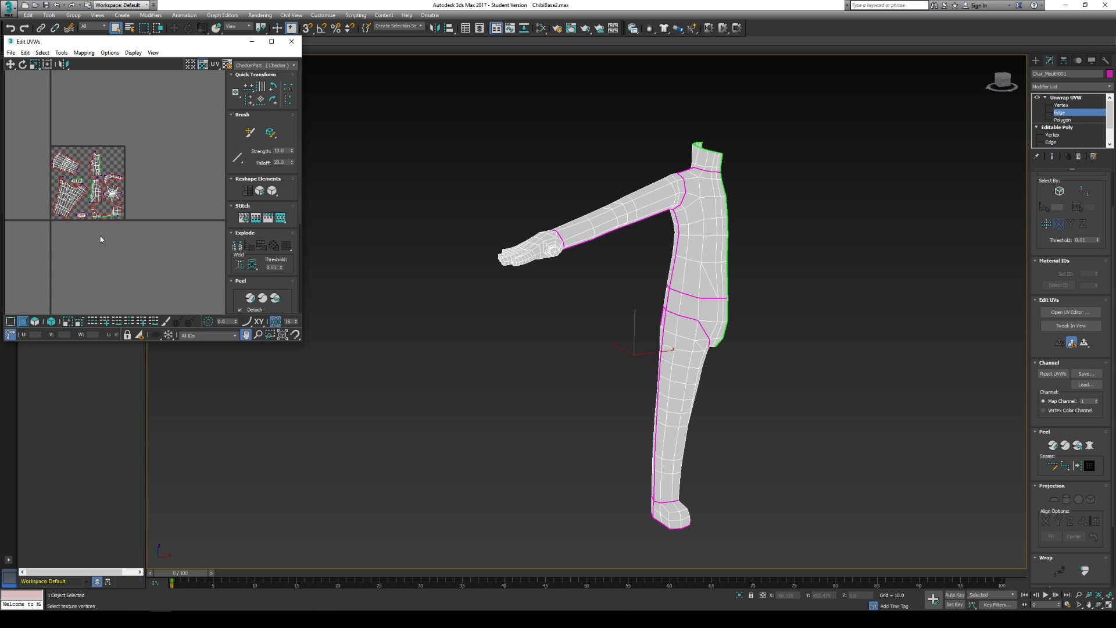
middle_drag(100, 235, 142, 239)
scroll(138, 227, up, 3)
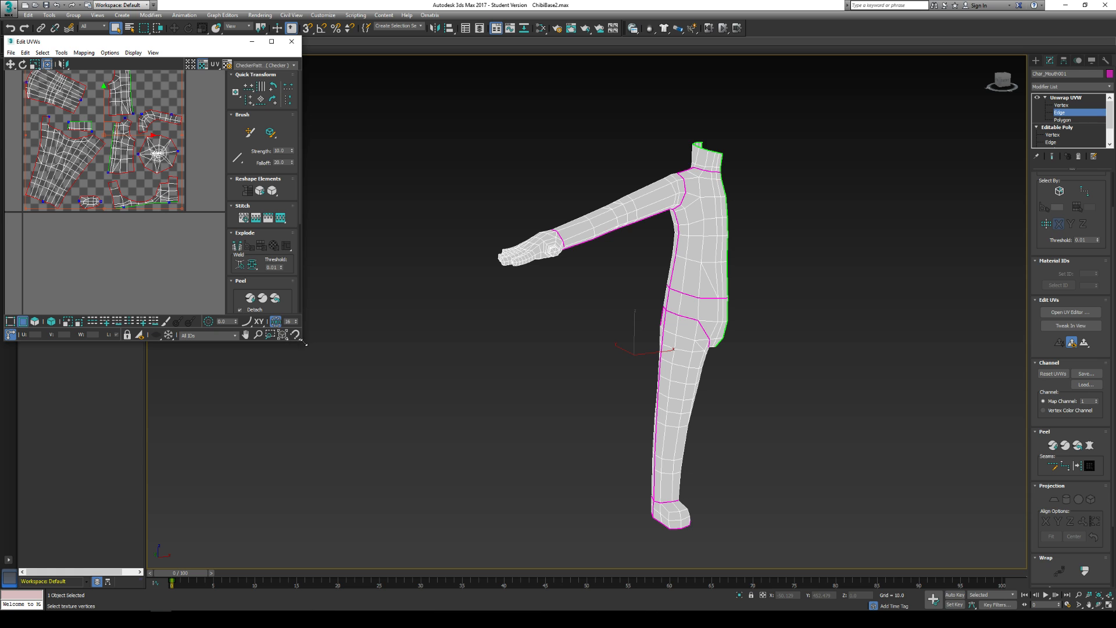
drag(302, 342, 690, 486)
middle_drag(386, 254, 426, 296)
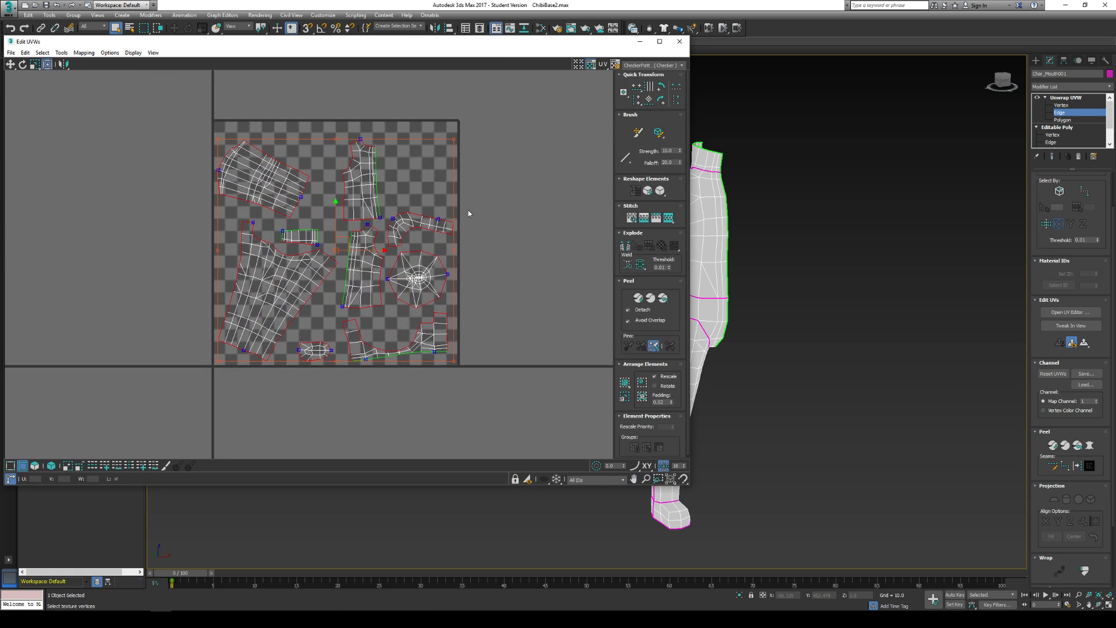
- Clear the edge selection in the UV editor and select all UV shells in polygon mode
key(ctrl+a)
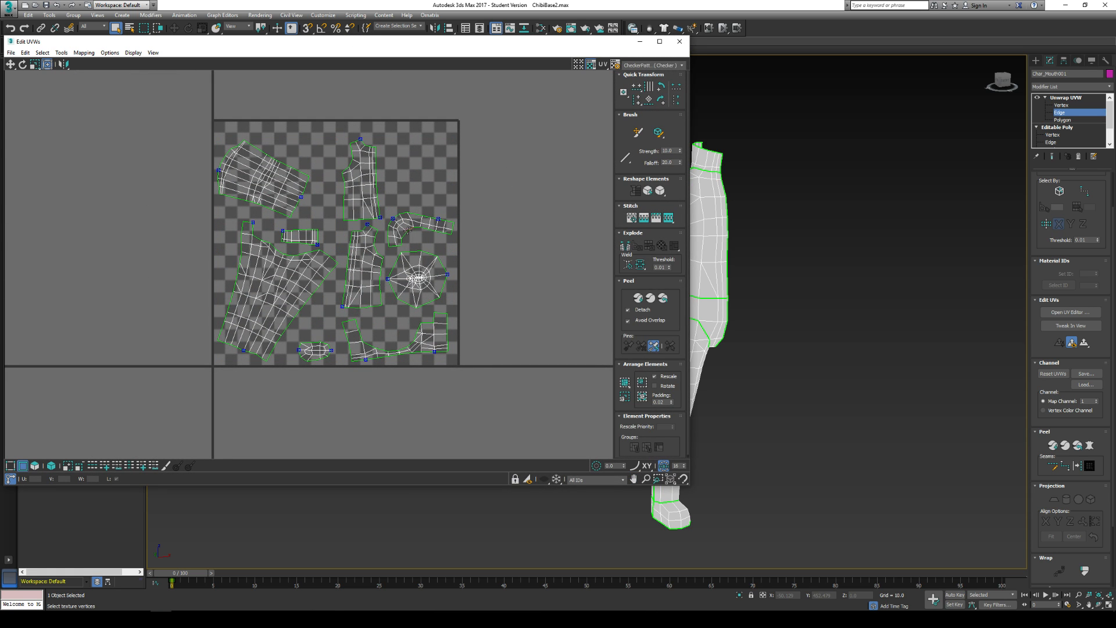
scroll(424, 287, up, 5)
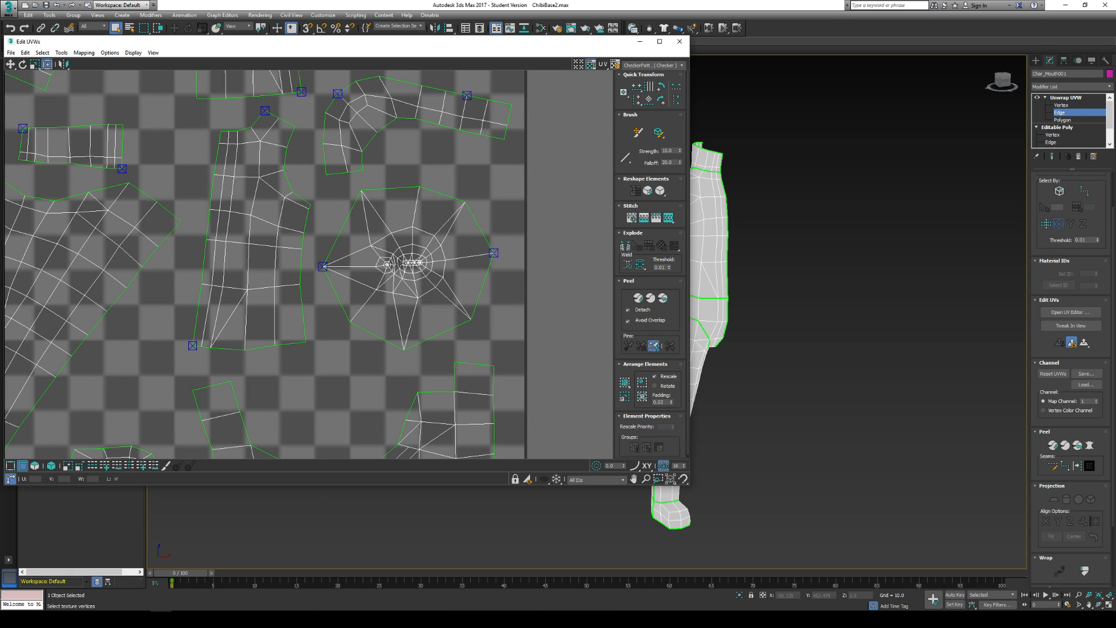
middle_drag(272, 233, 367, 261)
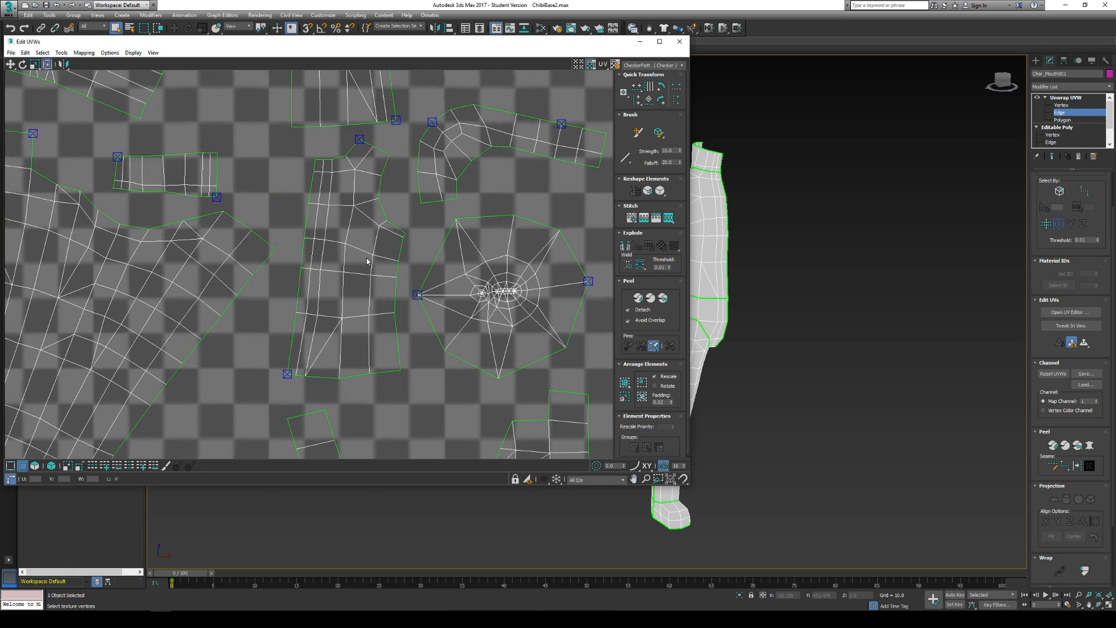
scroll(314, 255, down, 5)
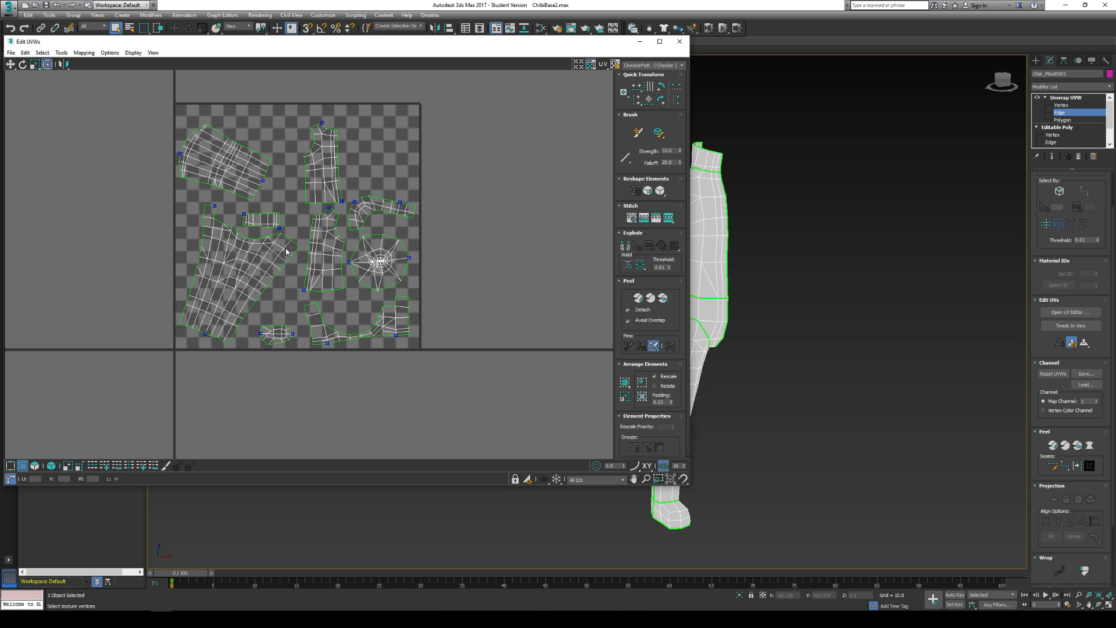
click(180, 156)
drag(158, 102, 518, 413)
click(493, 327)
key(3)
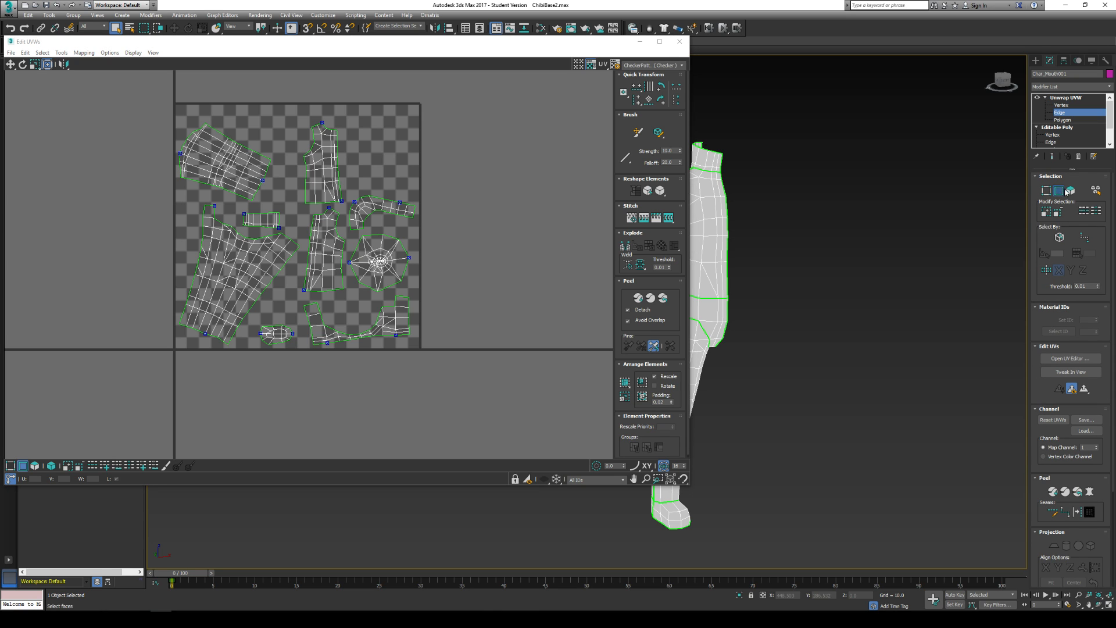
drag(150, 98, 516, 401)
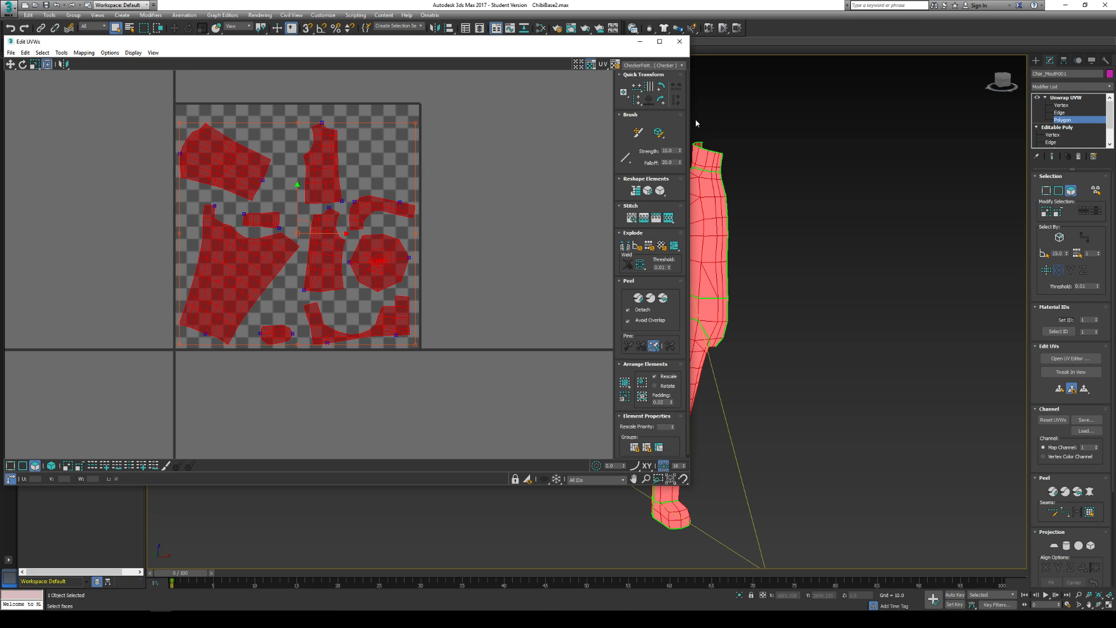
- Narrow the UV editor window to uncover the model and display the CheckerPattern map on it
drag(691, 112, 566, 112)
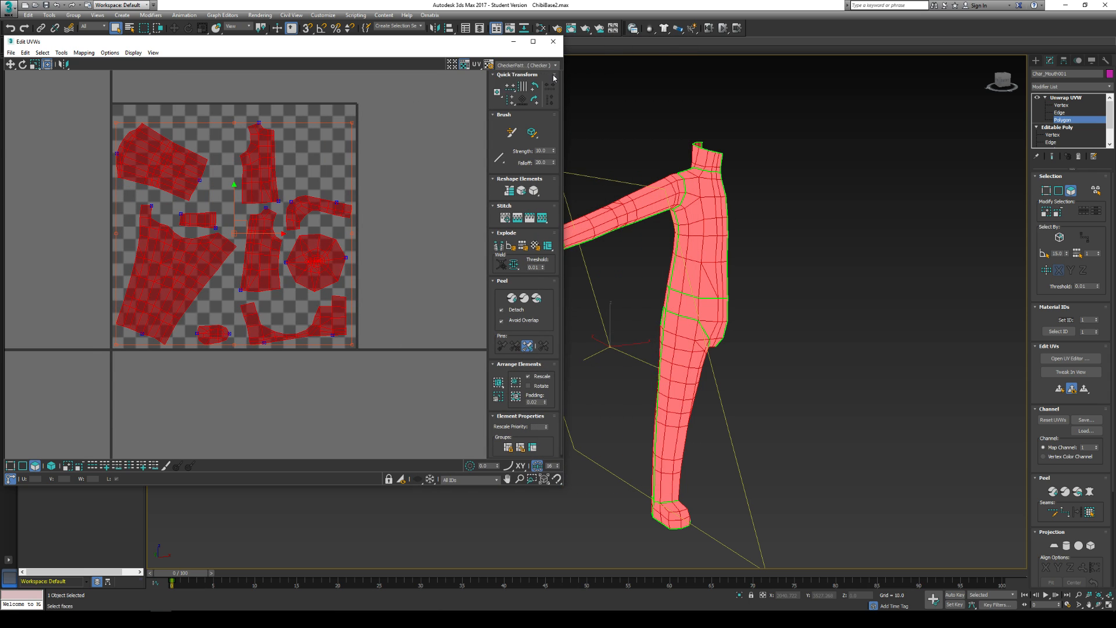
click(528, 65)
click(521, 65)
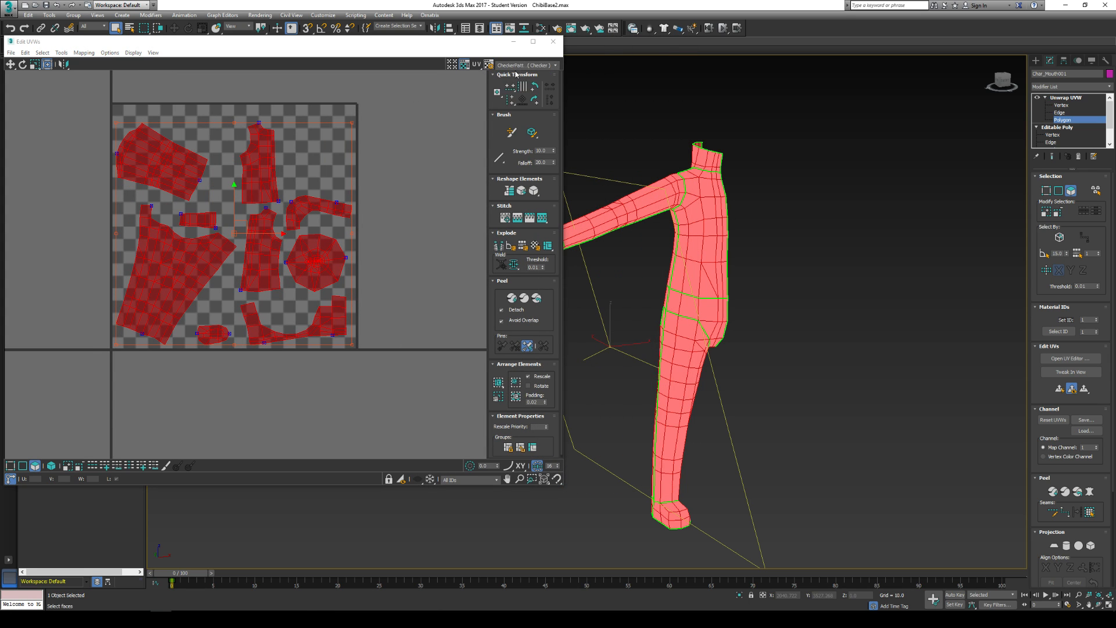
click(521, 65)
click(521, 74)
click(521, 66)
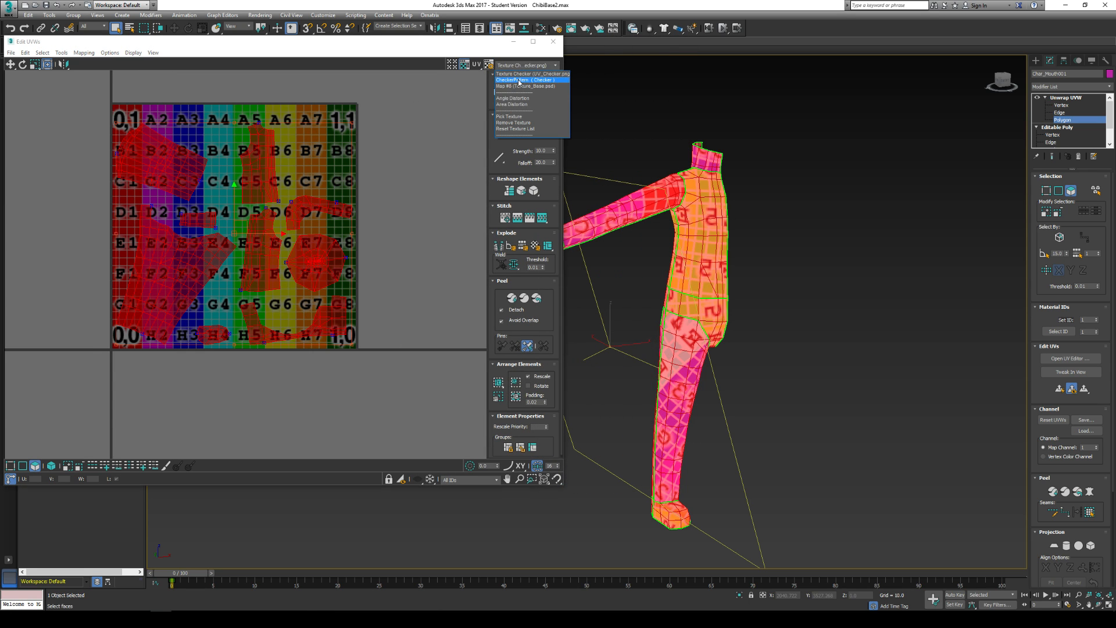
click(520, 81)
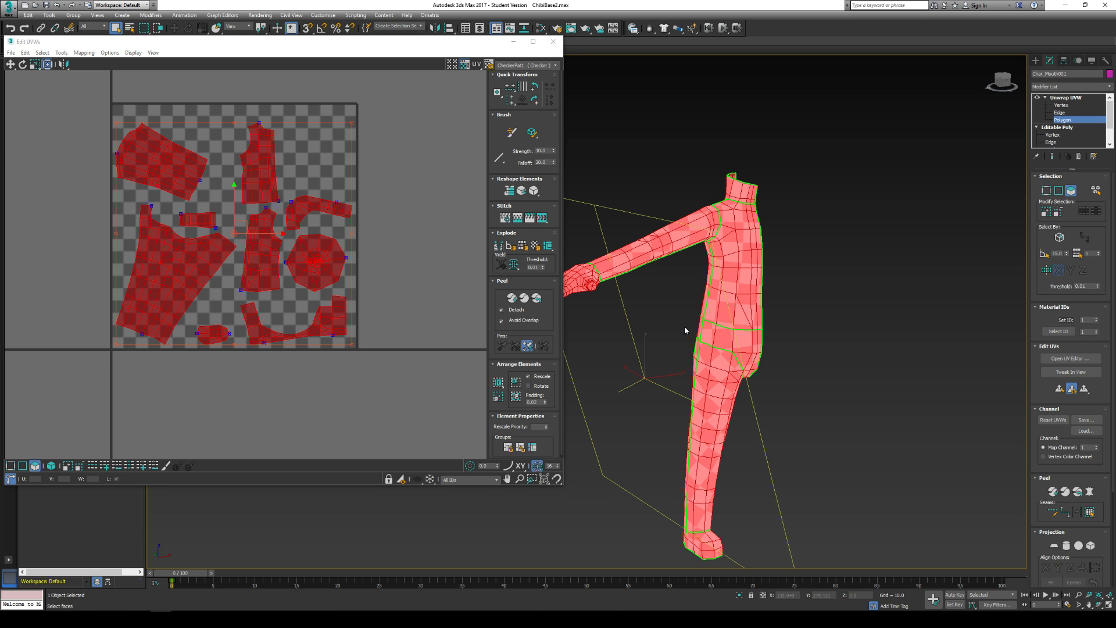
- Deselect the UV shells and examine the checker pattern on the arm, torso and leg for stretching
middle_drag(712, 352, 701, 298)
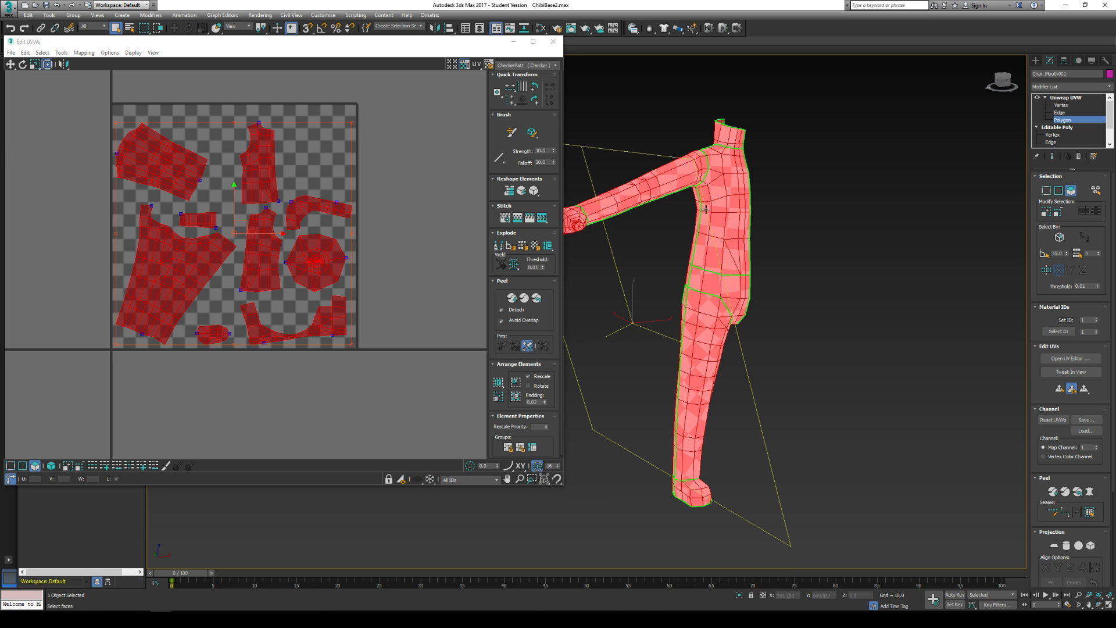
middle_drag(706, 209, 902, 274)
scroll(766, 267, up, 2)
scroll(798, 273, up, 2)
scroll(902, 274, down, 2)
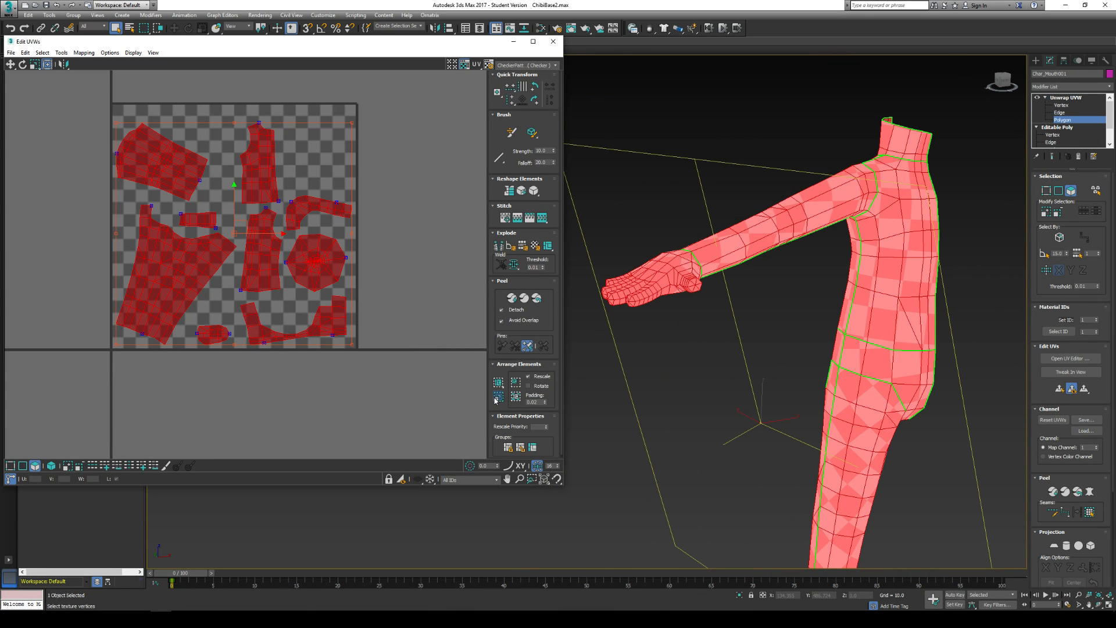
click(423, 278)
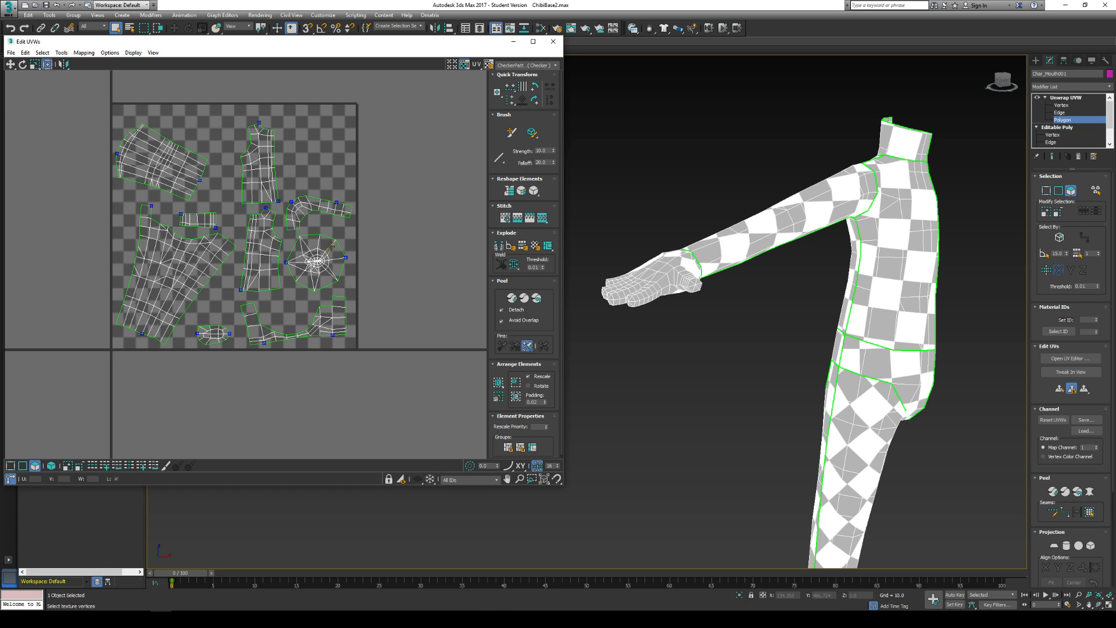
alt+middle_drag(724, 241, 700, 237)
middle_drag(904, 189, 699, 261)
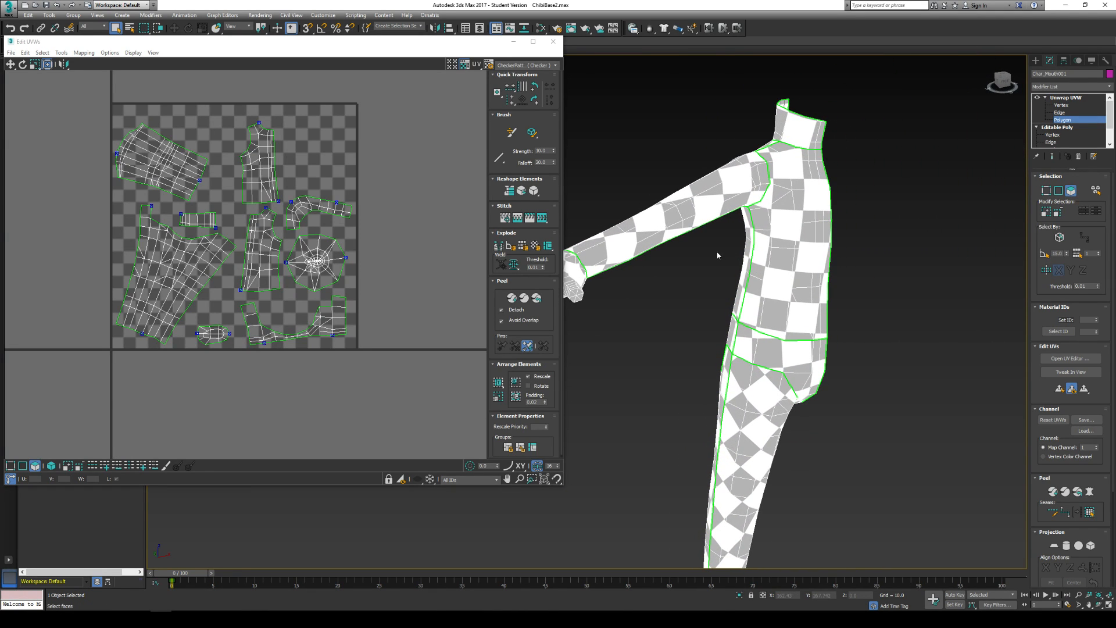
- Render the UVW template at 1024 by 1024 to preview the layout, and close the render and its settings
click(61, 53)
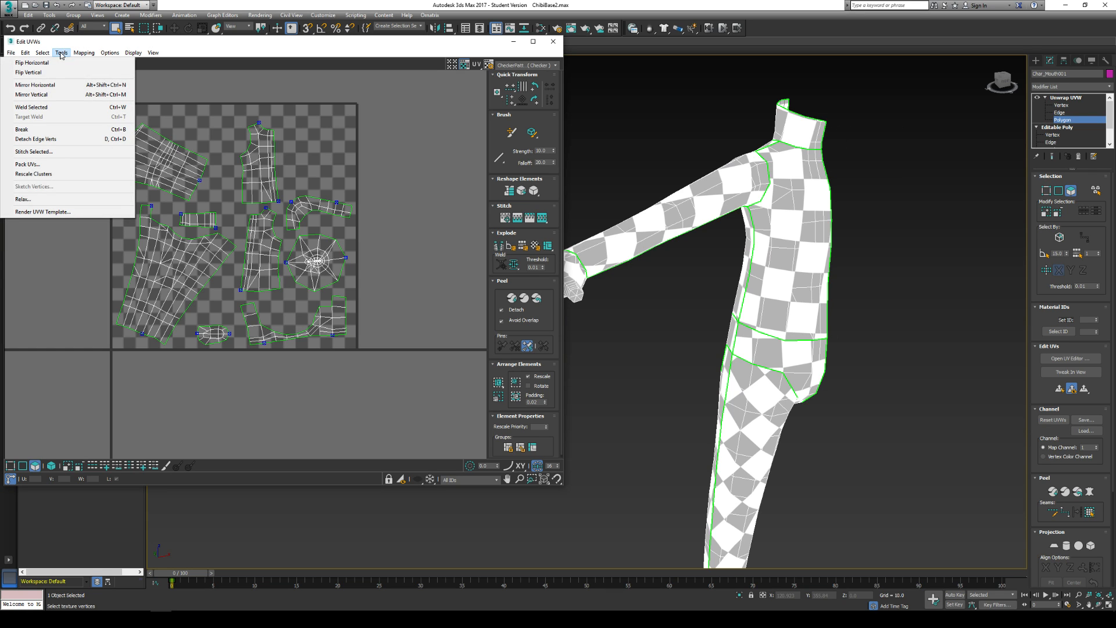
click(42, 212)
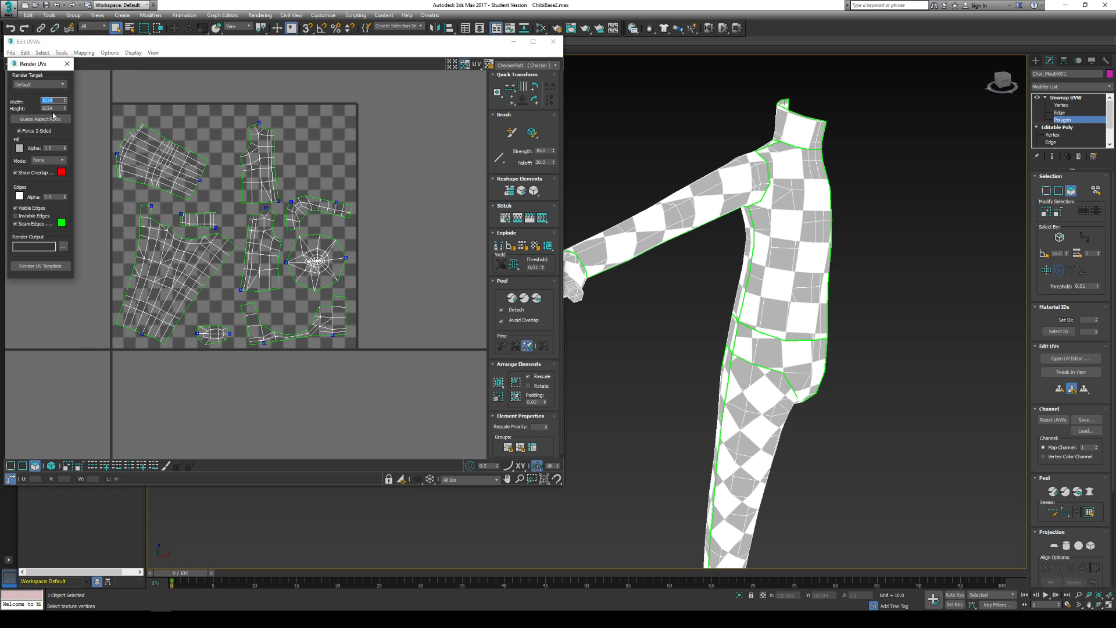
drag(34, 68, 94, 105)
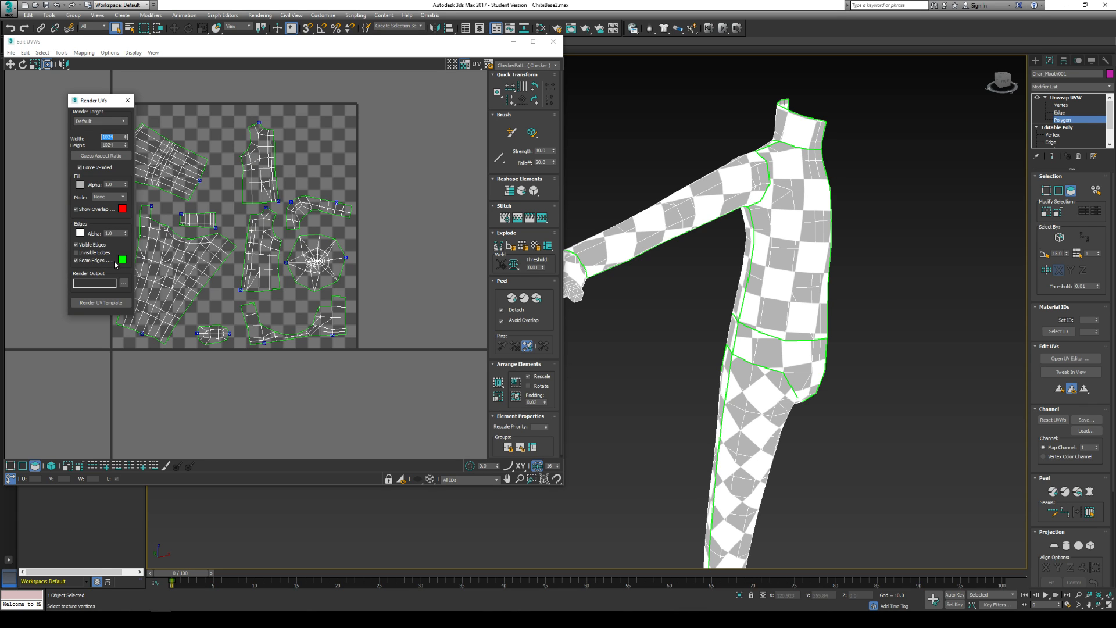
click(91, 306)
drag(1115, 60, 391, 95)
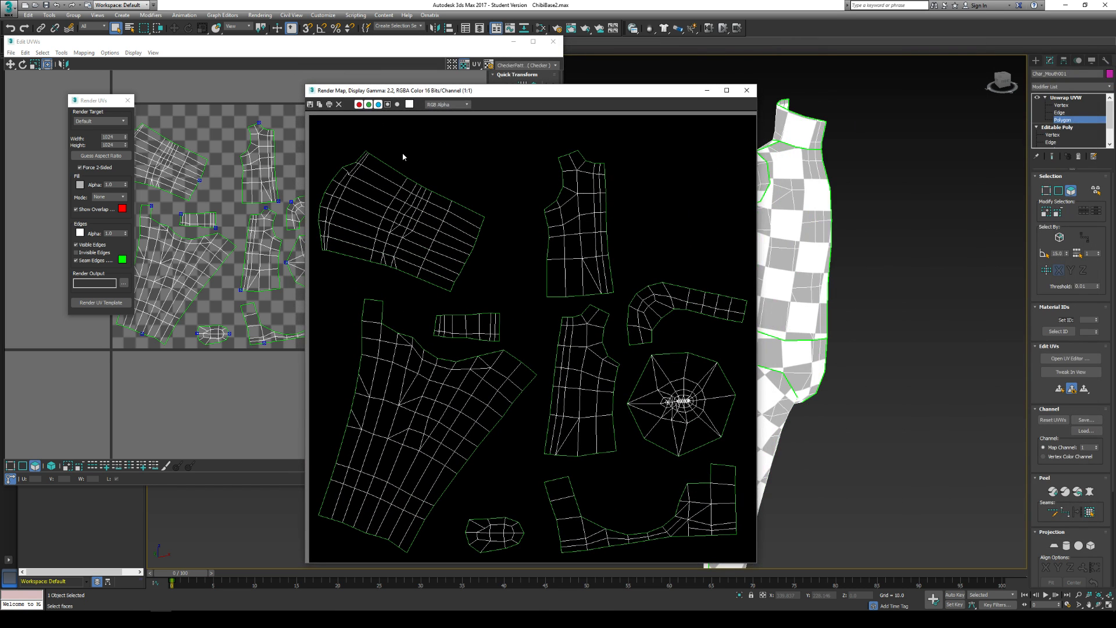
click(751, 92)
click(127, 100)
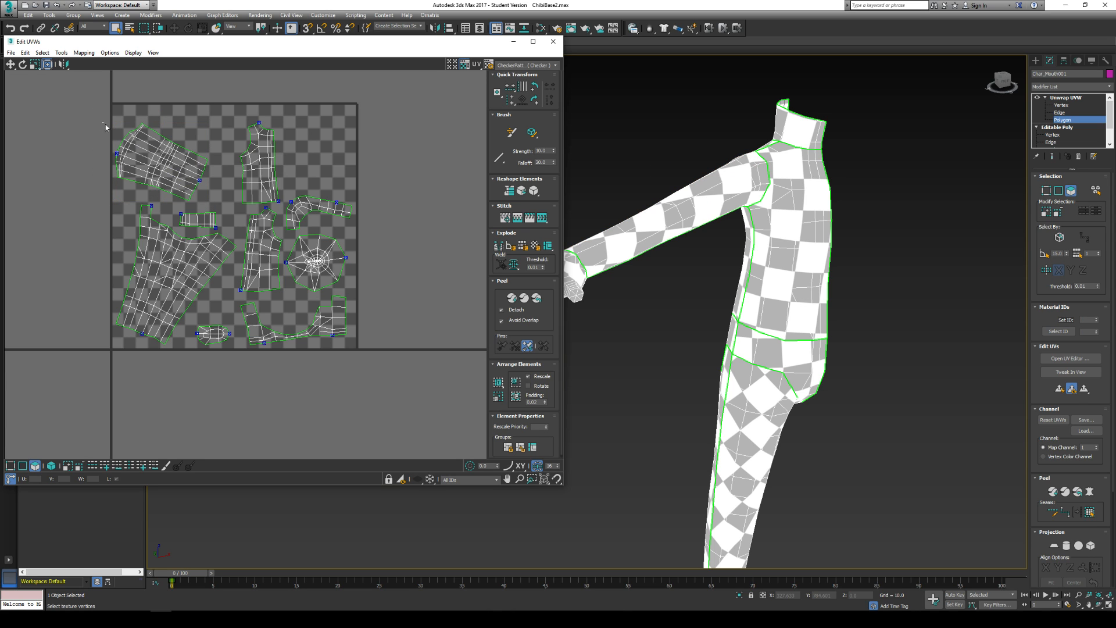
- Rotate the arm shell level and move it to the upper corner of the UV square
drag(103, 123, 147, 132)
click(21, 67)
click(10, 64)
- Move the front and back torso shells side by side next to the arm shell near the UV square's upper edge
drag(223, 99, 281, 202)
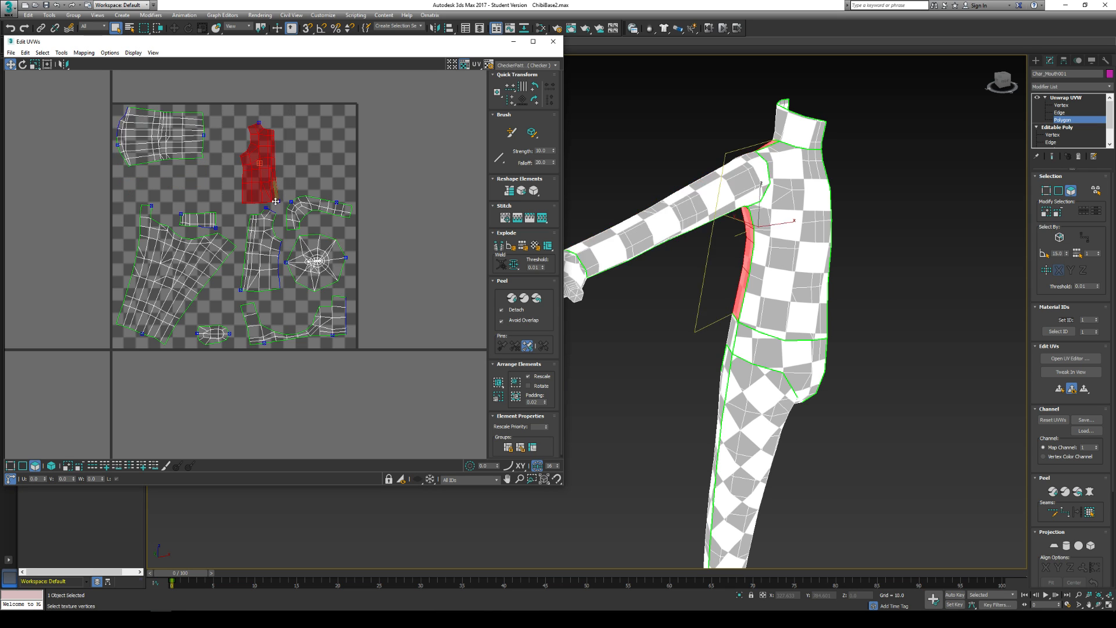
click(264, 221)
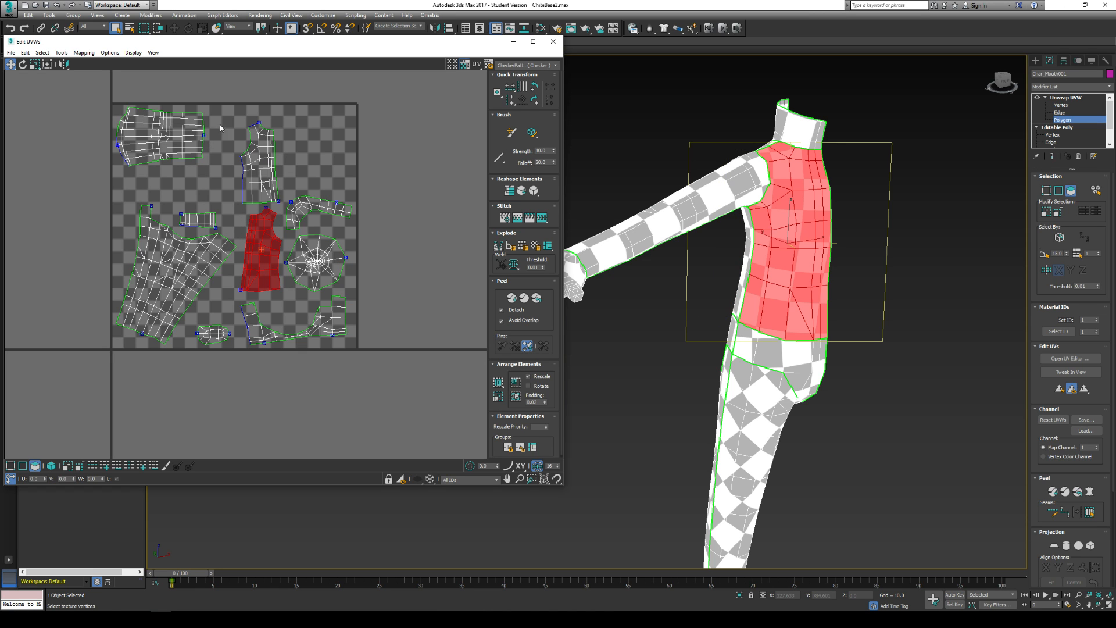
click(268, 187)
drag(268, 187, 239, 181)
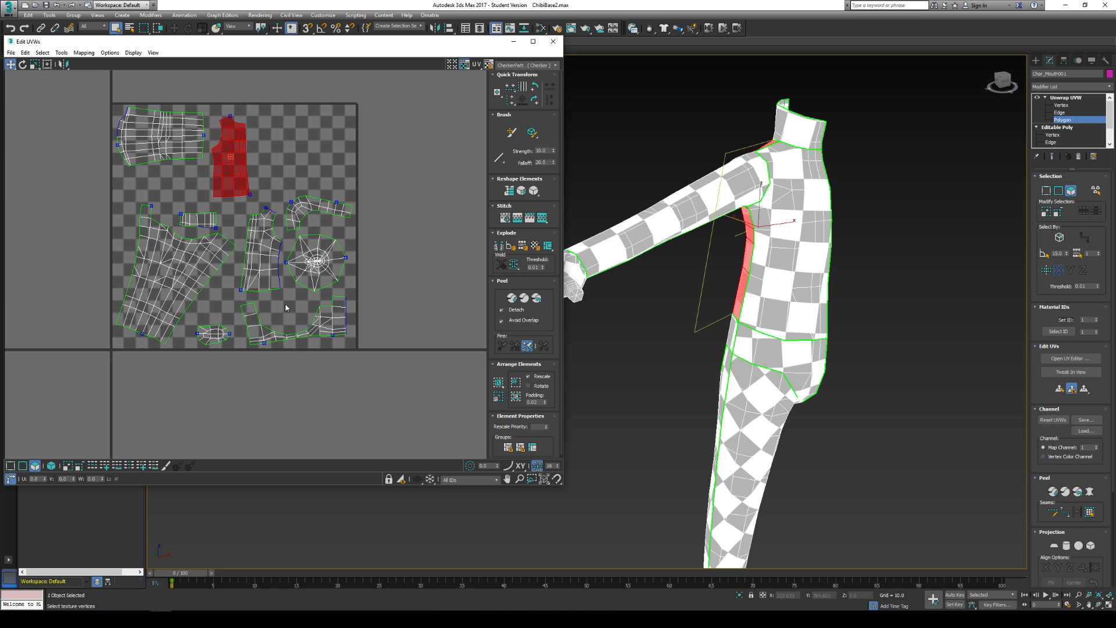
click(269, 278)
drag(270, 278, 284, 181)
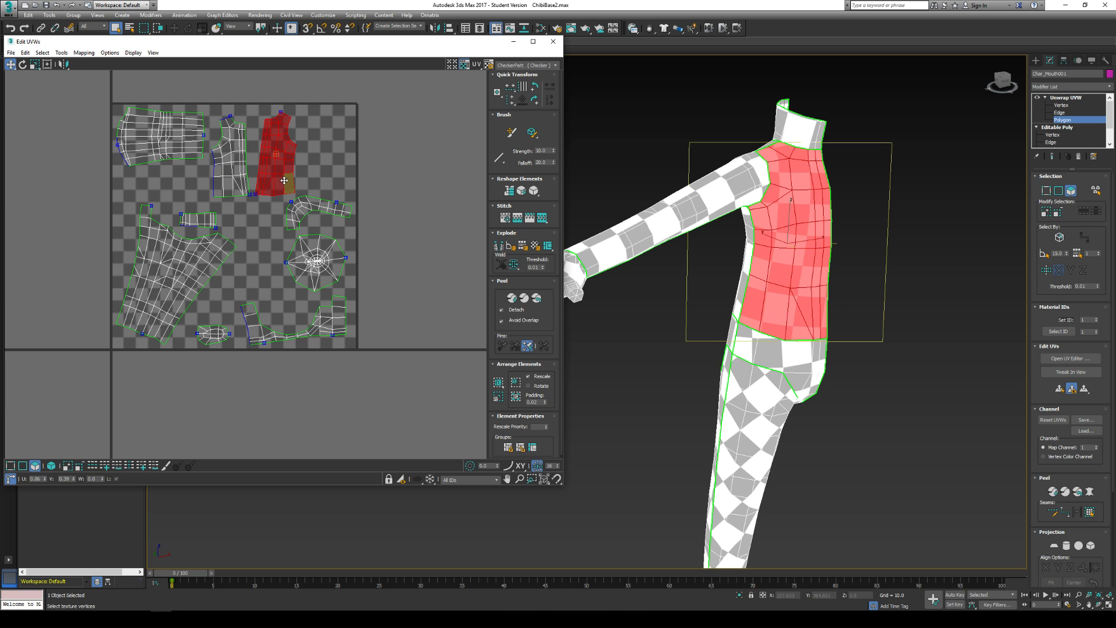
- Swap the two torso shells so their armholes face each other, and place them together beside the arm shell
click(324, 125)
scroll(228, 106, up, 5)
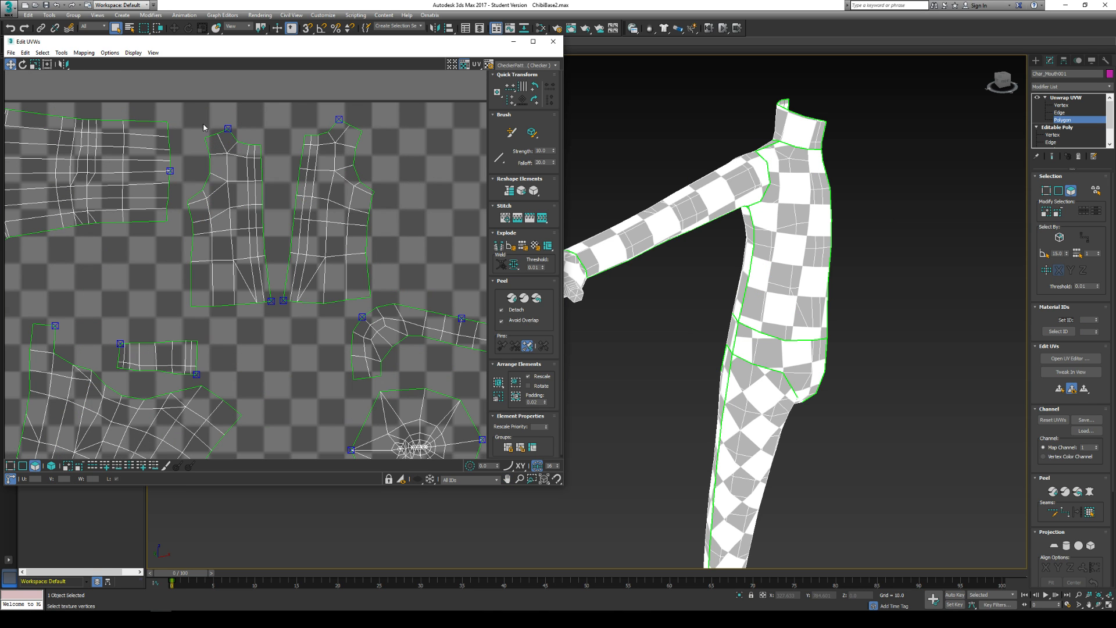
click(242, 258)
drag(243, 258, 422, 233)
drag(265, 114, 395, 256)
drag(331, 242, 229, 232)
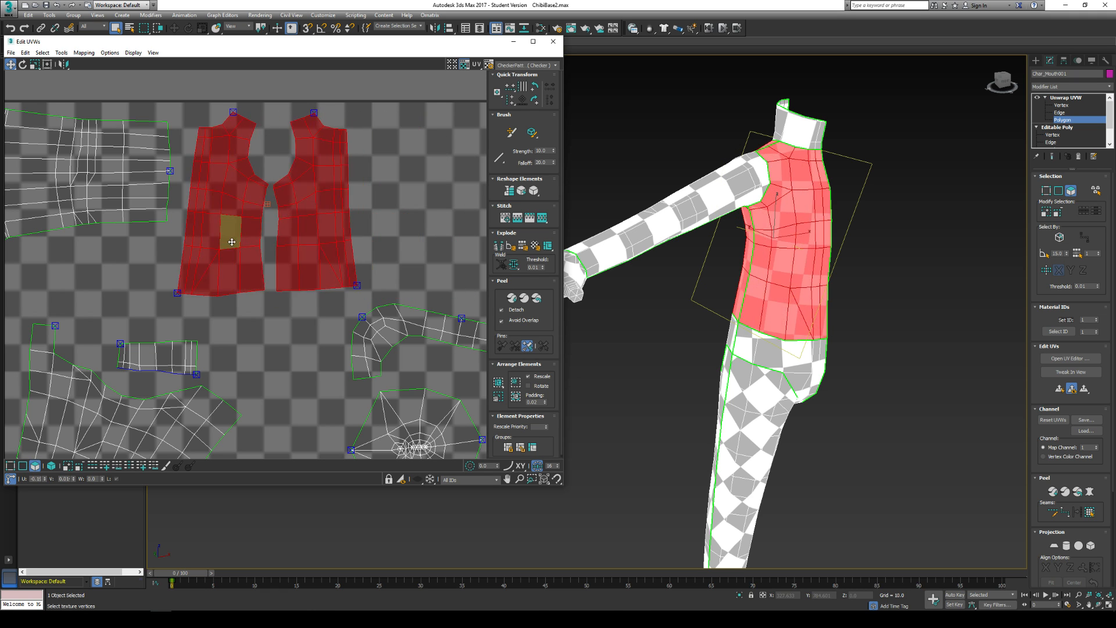
click(409, 222)
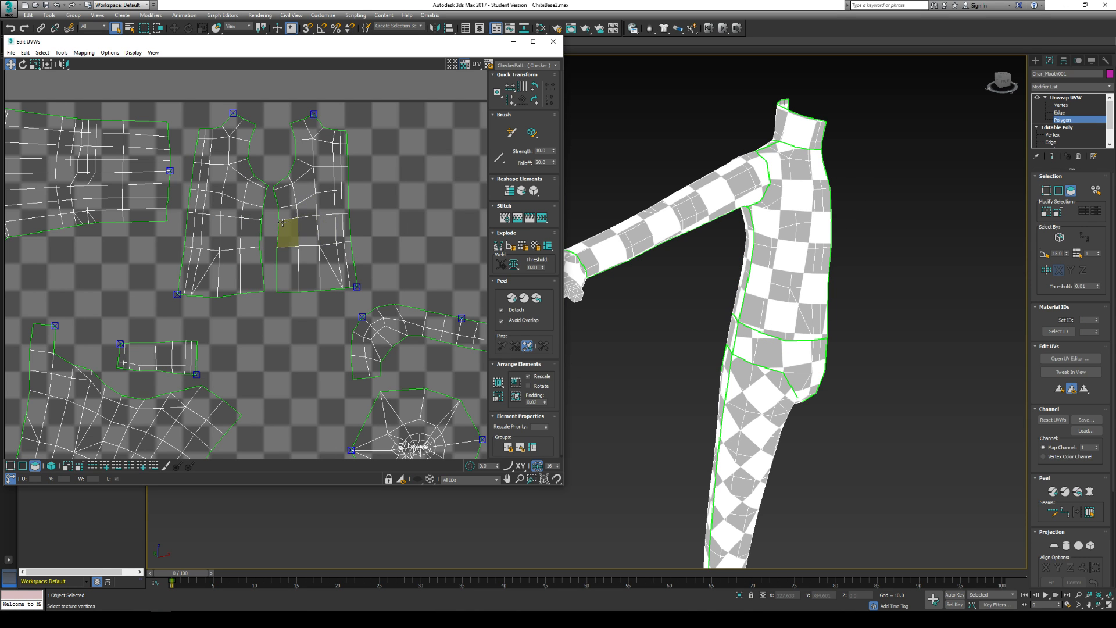
- Select both torso shells and scale them up together
scroll(282, 225, down, 3)
scroll(228, 143, up, 3)
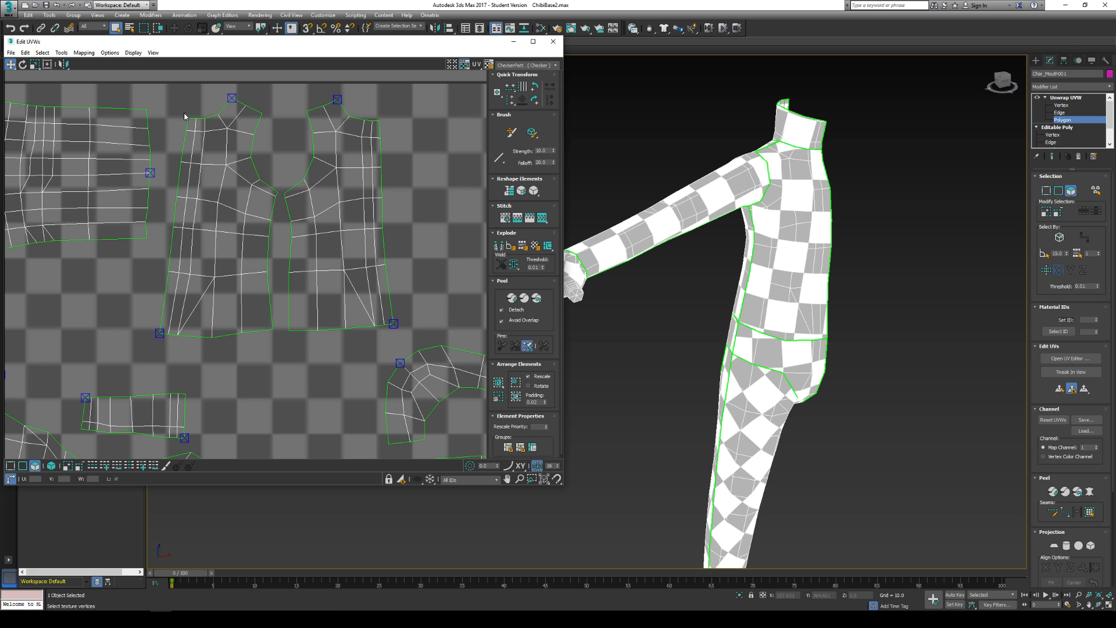
drag(174, 100, 406, 344)
scroll(251, 299, down, 3)
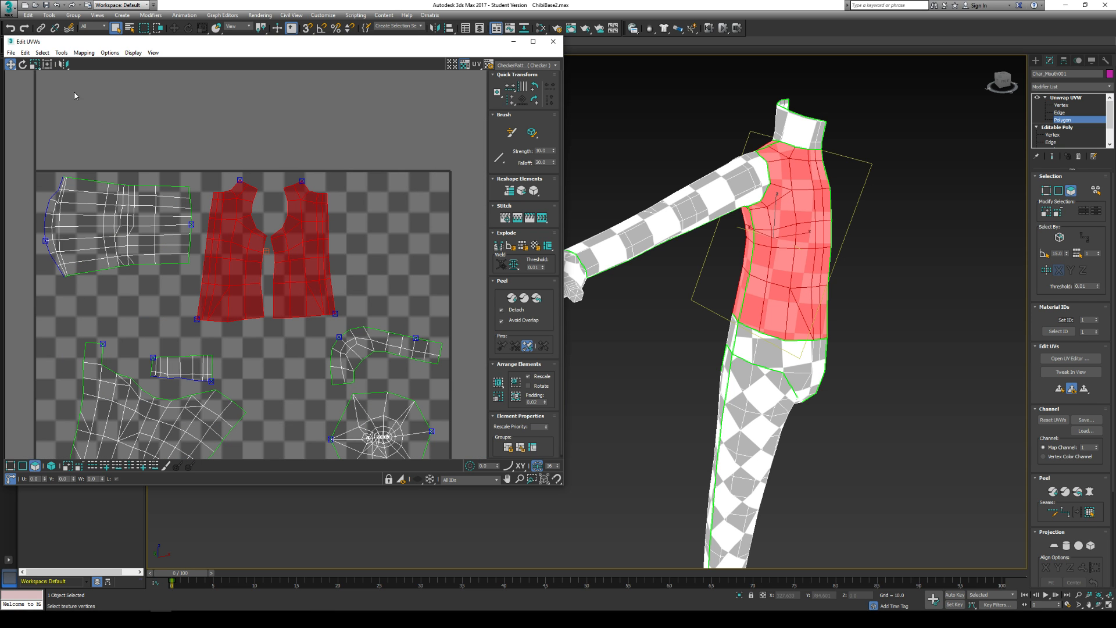
click(35, 64)
drag(219, 221, 265, 222)
click(11, 64)
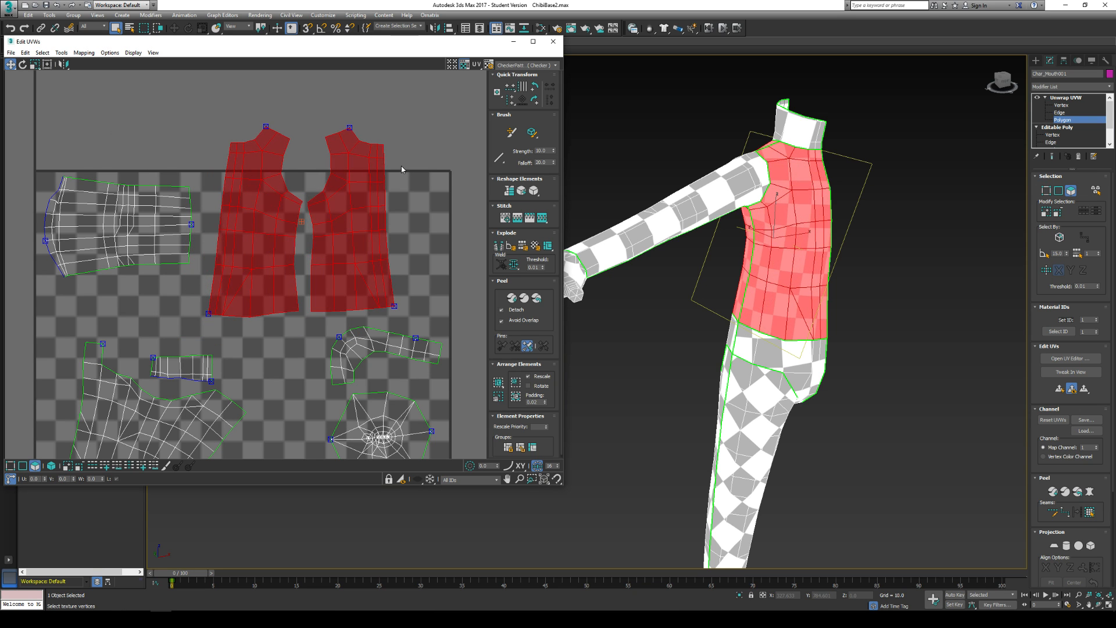
- In vertex mode, target weld the two torso shells along the side seam at the armpit and the two vertex pairs below it
click(402, 169)
scroll(286, 182, up, 4)
click(61, 52)
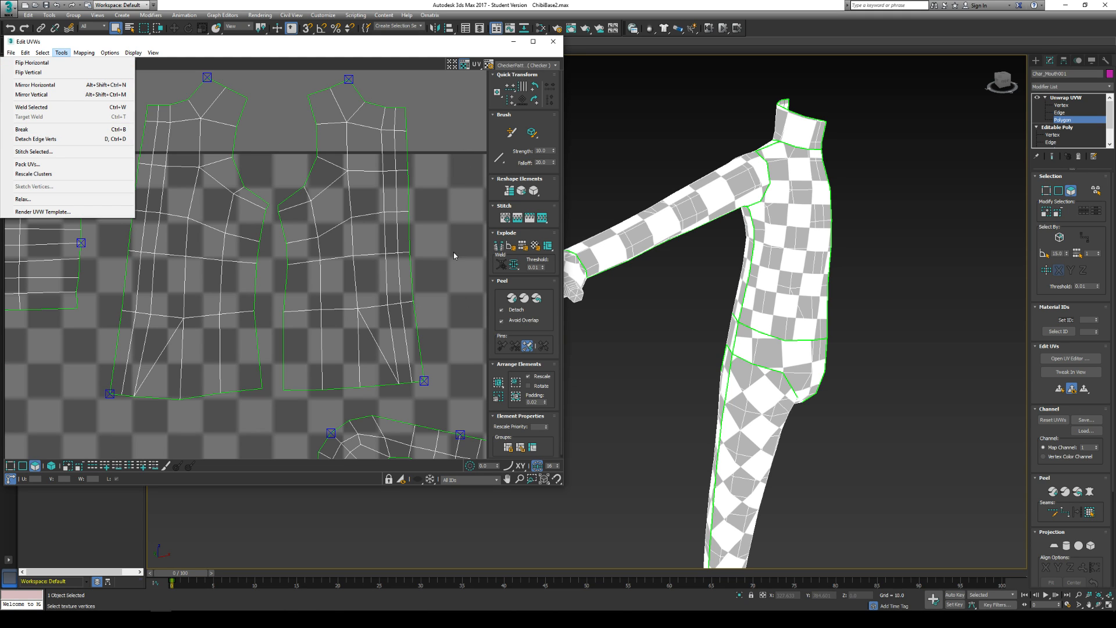
click(1046, 191)
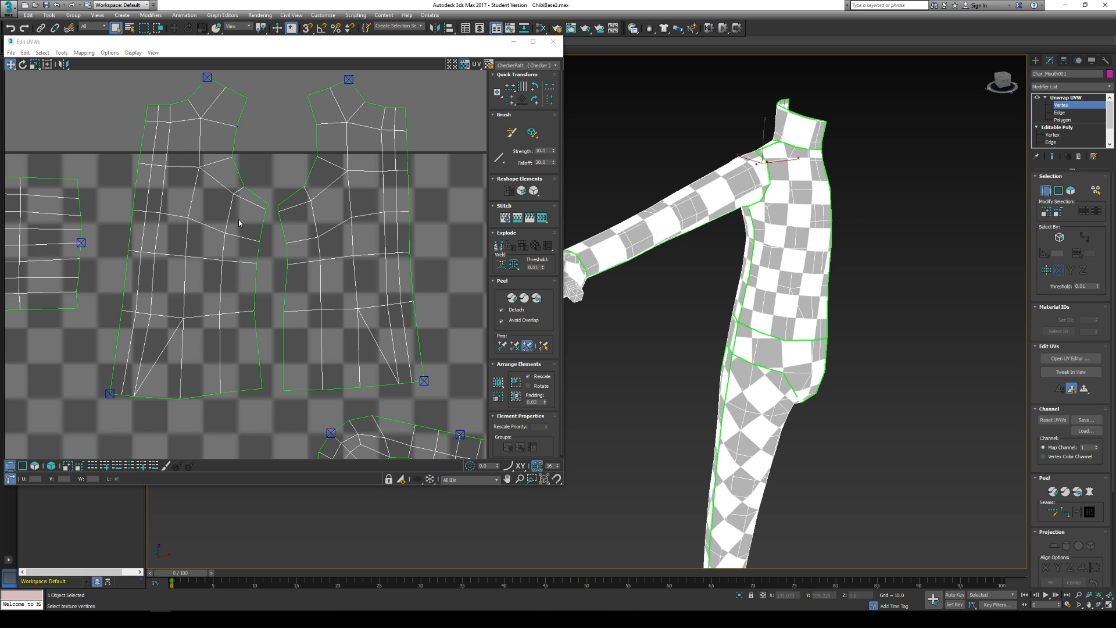
click(61, 52)
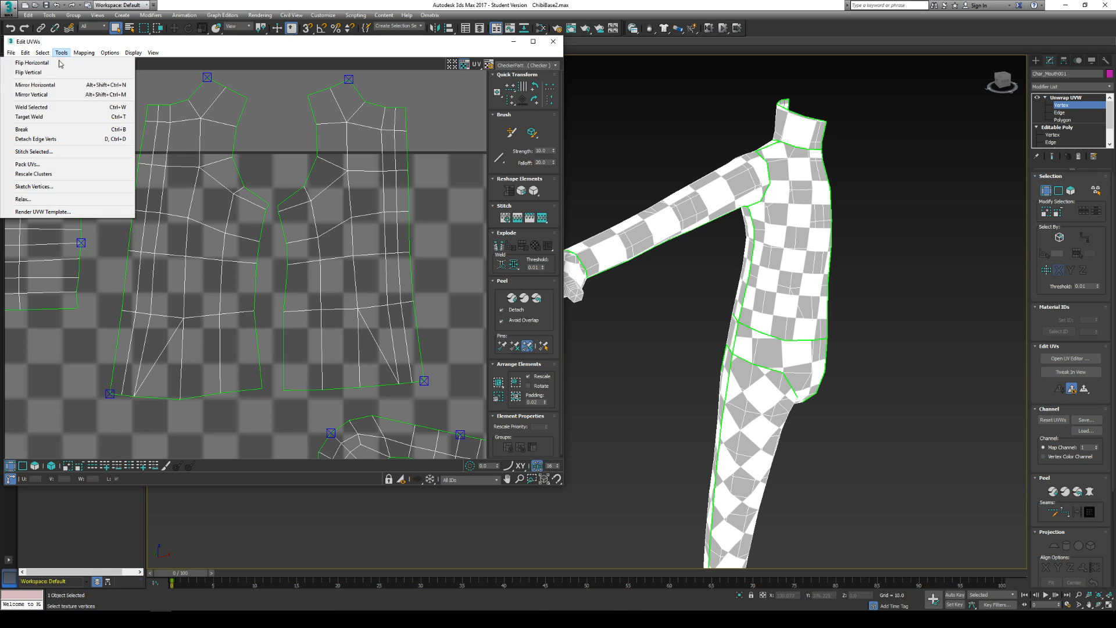
click(35, 119)
drag(269, 203, 273, 209)
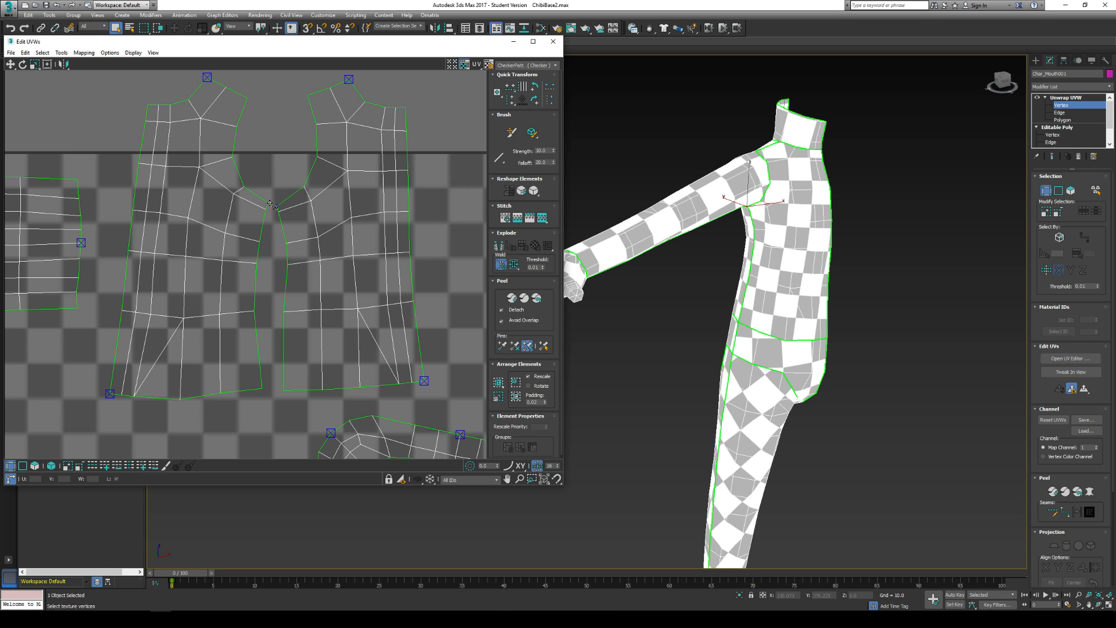
scroll(270, 206, up, 4)
click(283, 181)
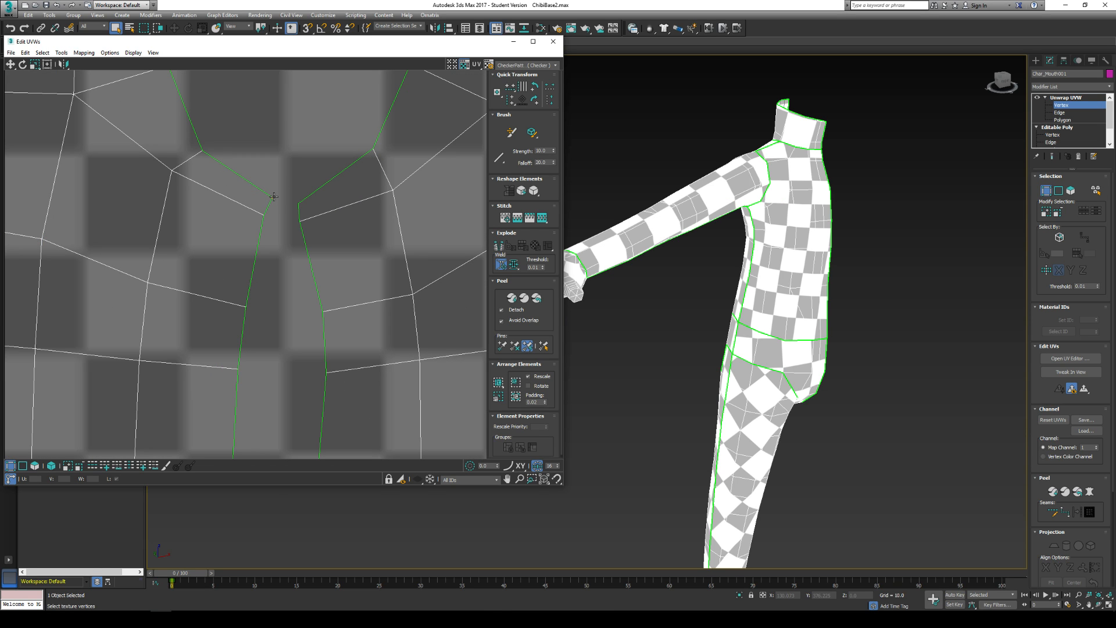
click(271, 196)
drag(272, 198, 281, 225)
drag(247, 308, 283, 311)
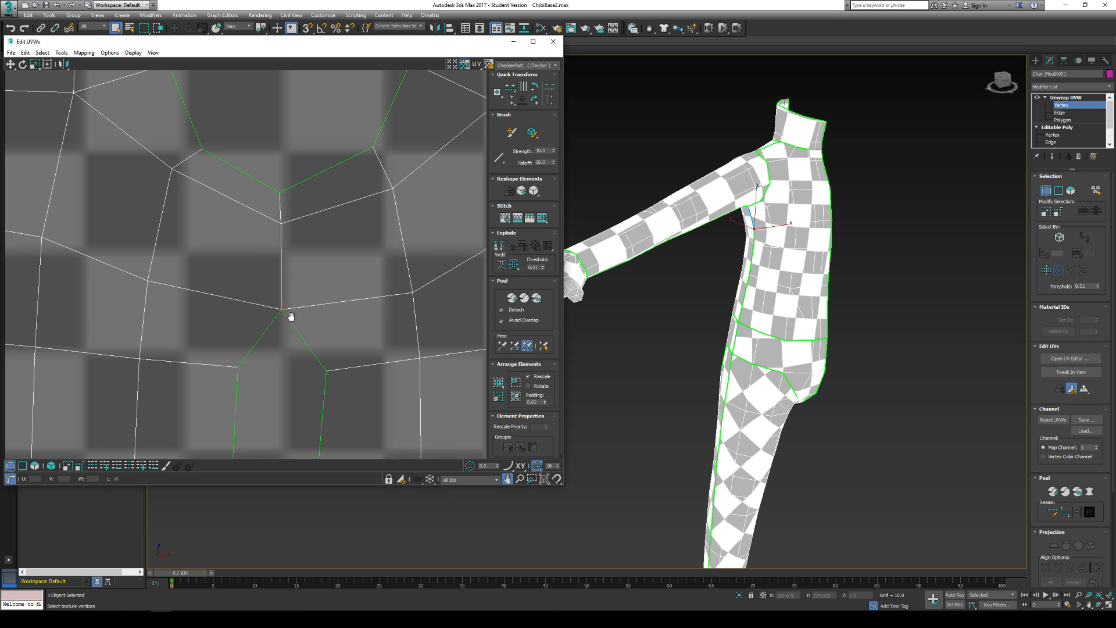
- Target weld the remaining side-seam vertex pairs of the torso shells down to the hem
middle_drag(291, 317, 277, 170)
click(280, 230)
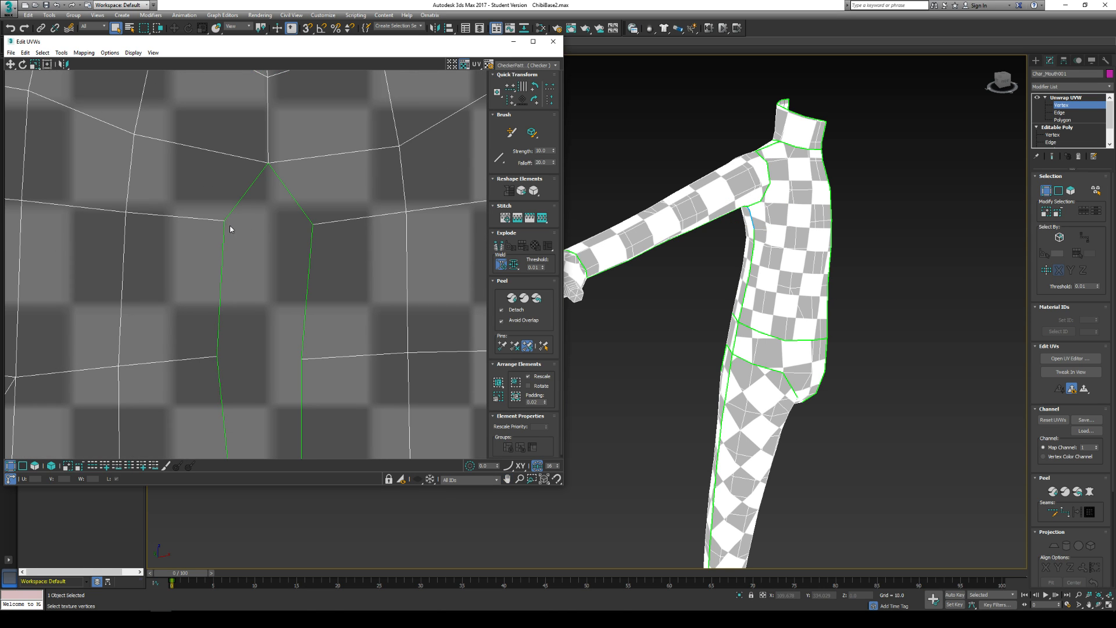
drag(229, 226, 268, 229)
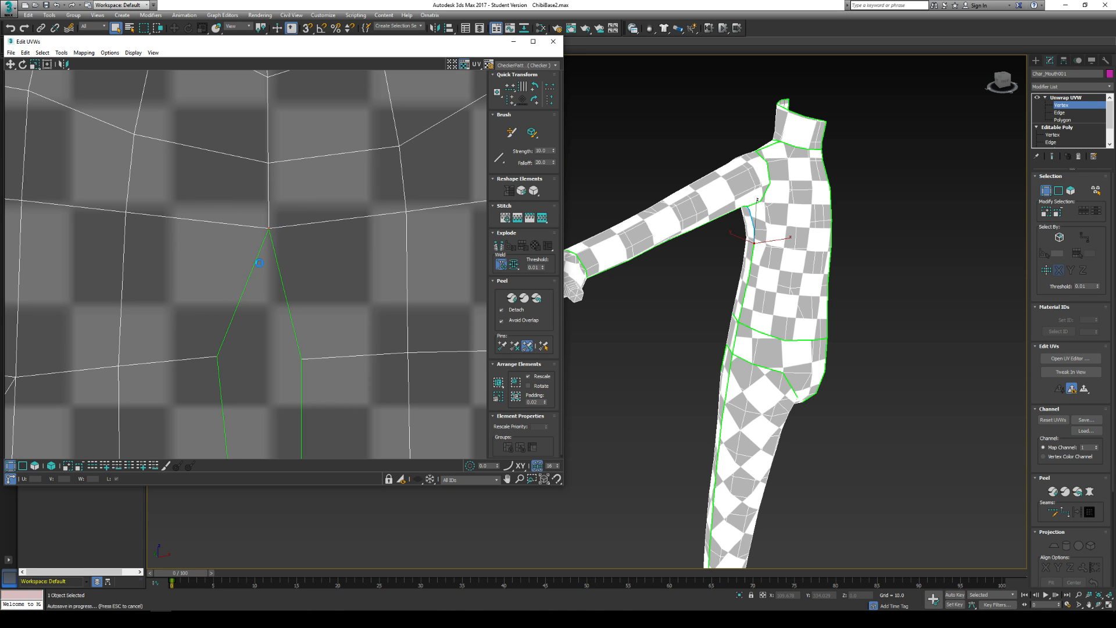
middle_drag(260, 263, 249, 169)
drag(207, 262, 291, 264)
click(293, 263)
drag(291, 265, 255, 265)
scroll(254, 266, down, 5)
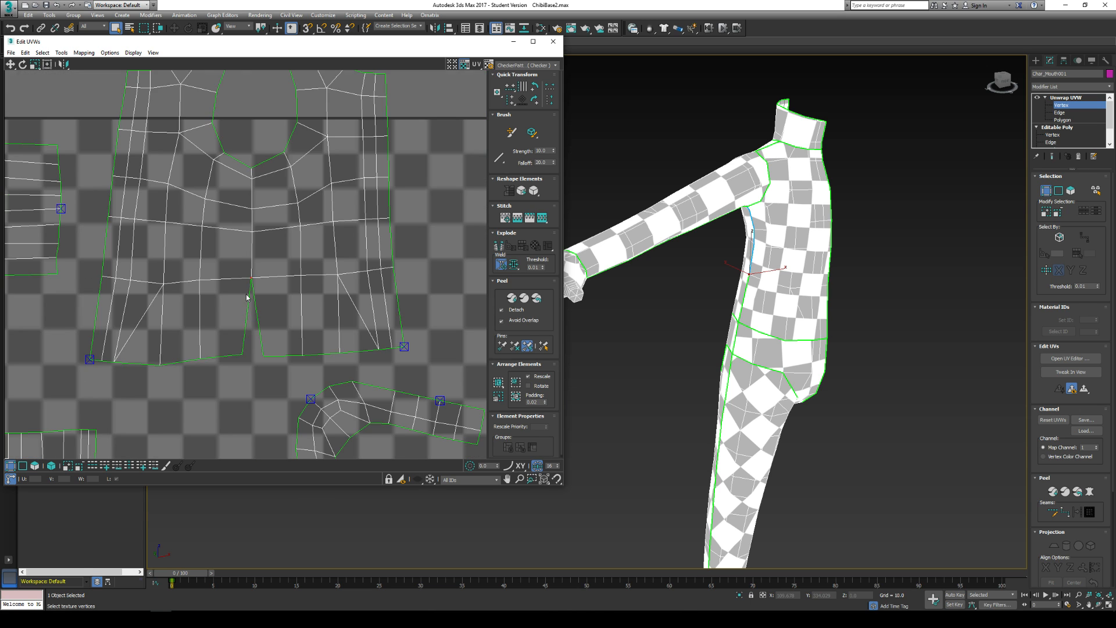
mouse_move(241, 319)
mouse_down()
mouse_move(262, 321)
mouse_move(248, 322)
mouse_up()
scroll(254, 320, down, 5)
middle_drag(256, 297, 254, 324)
middle_drag(254, 255, 295, 196)
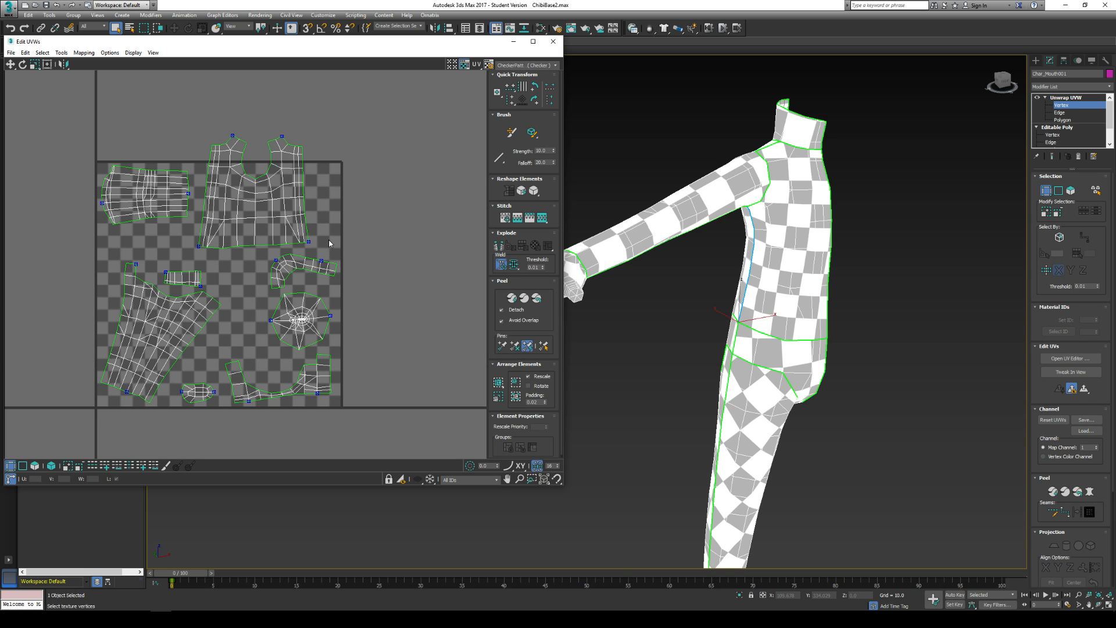
- Switch to polygon mode and move the curved strip shell from below the torso to the space above the hip shell
click(1061, 120)
middle_drag(289, 262, 302, 219)
right_click(281, 220)
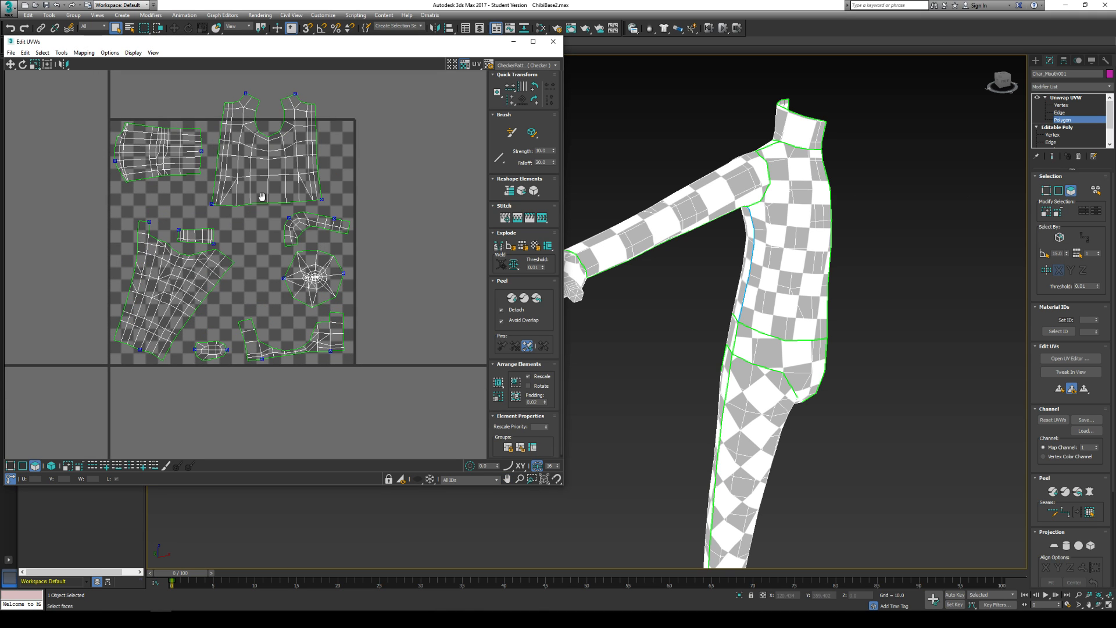
click(10, 64)
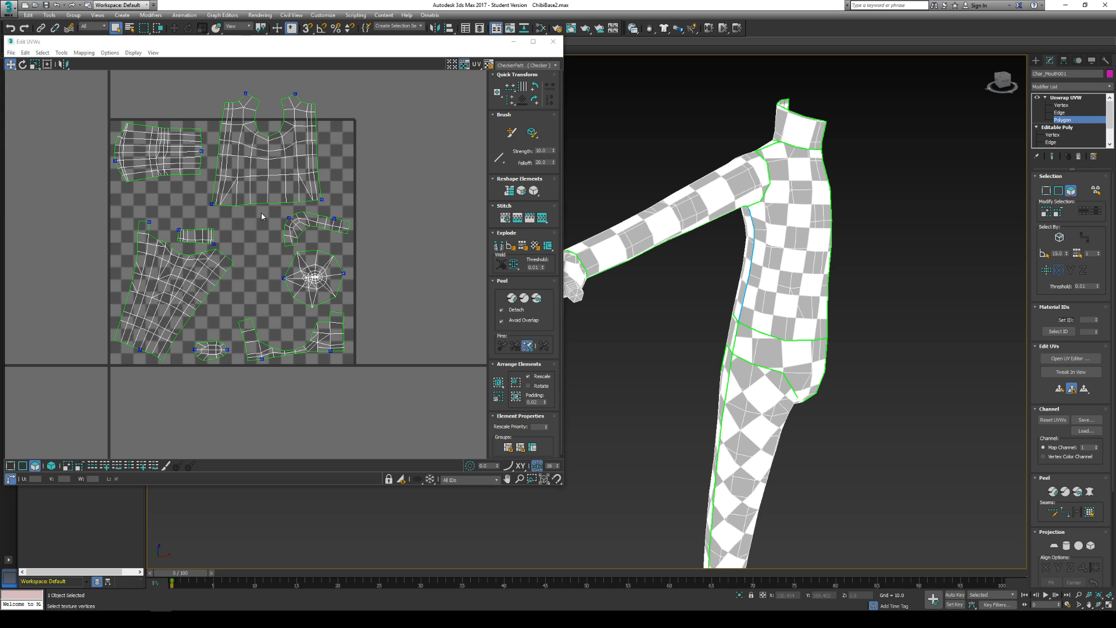
drag(302, 224, 237, 304)
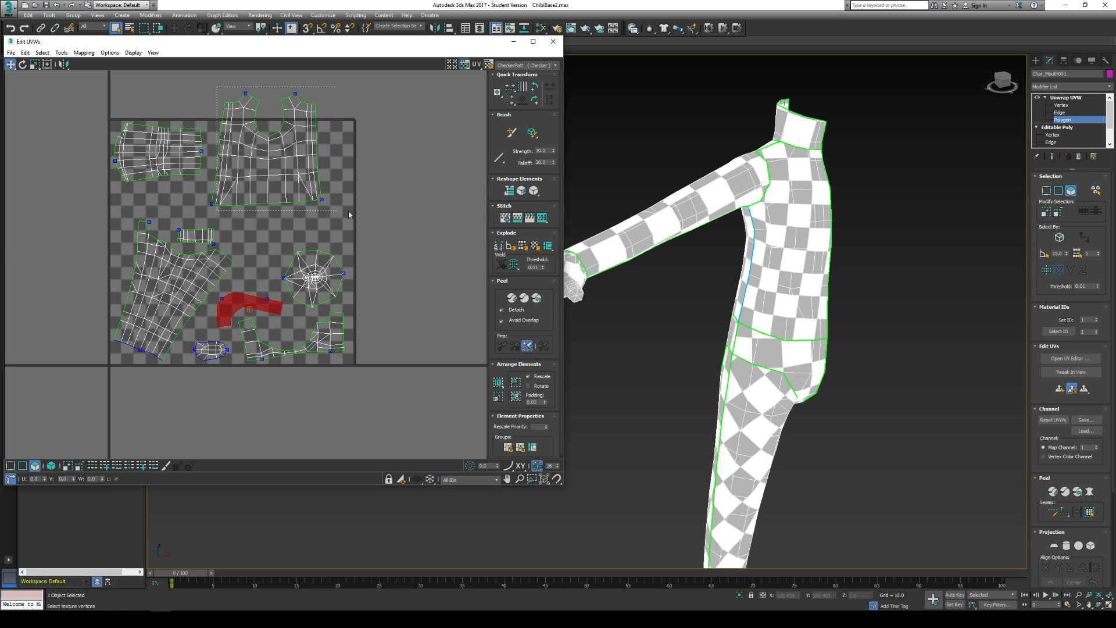
- Move the welded torso shell fully inside the UV square and place the neck shell between it and the arm shell
click(295, 196)
drag(244, 168, 270, 201)
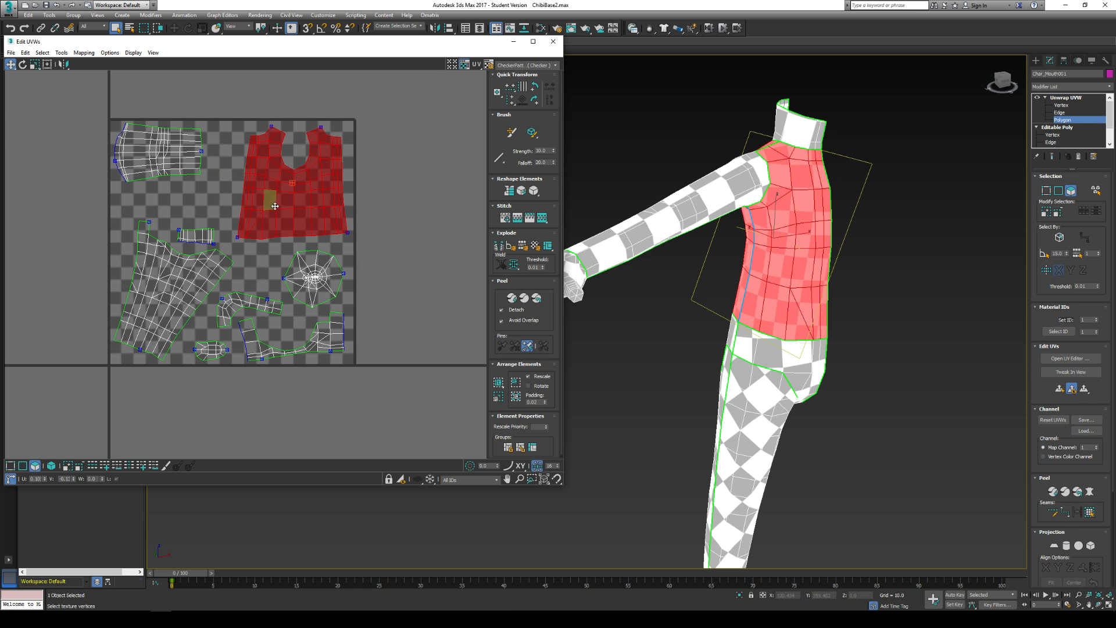
click(450, 209)
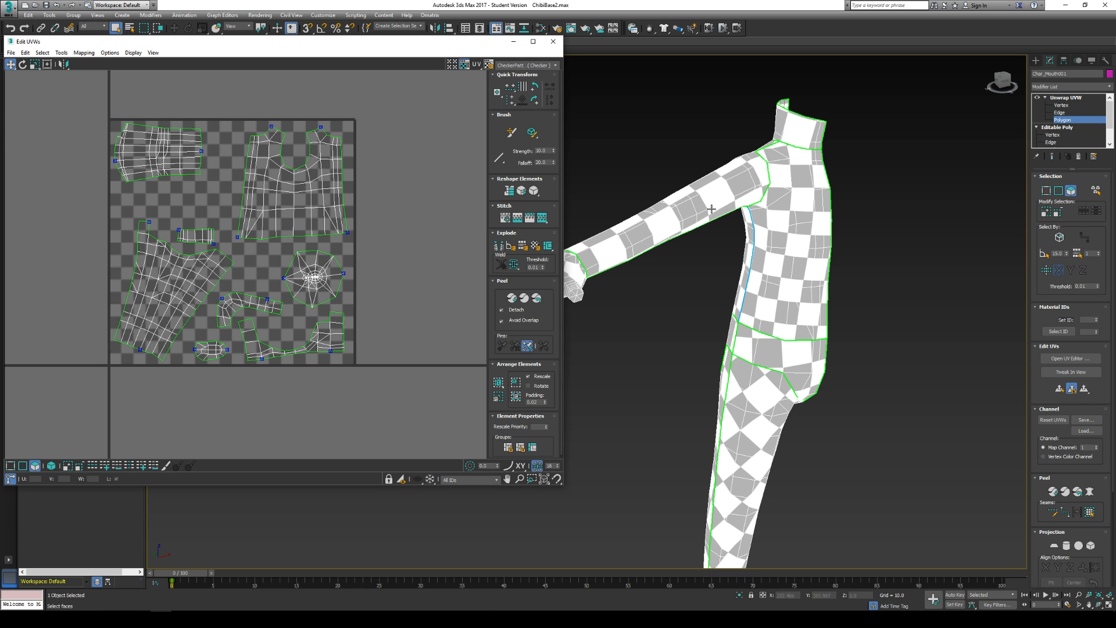
drag(166, 214, 234, 134)
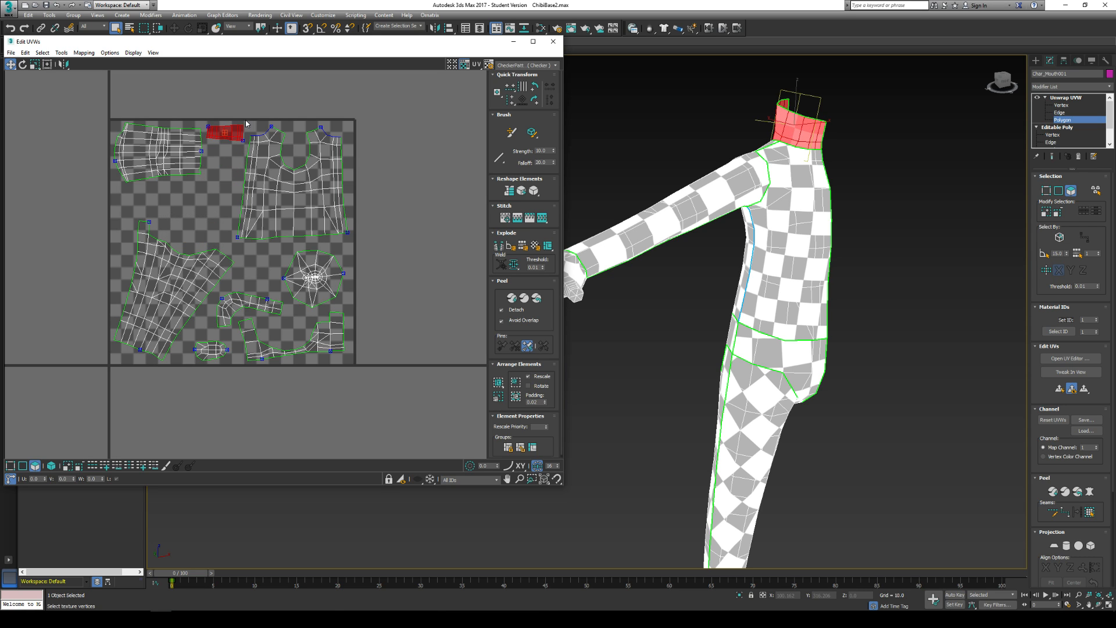
click(250, 110)
- Select the whole leg shell, rotate it upright with the foot end down, and position it directly beneath the arm shell
middle_drag(296, 251, 289, 237)
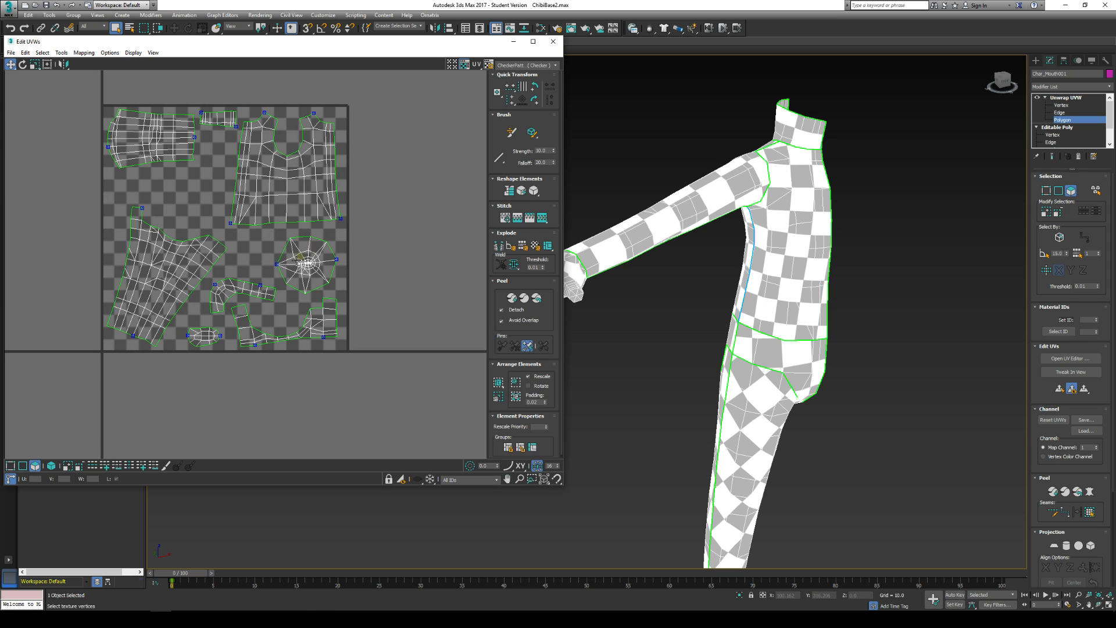
middle_drag(218, 266, 230, 249)
drag(121, 185, 184, 335)
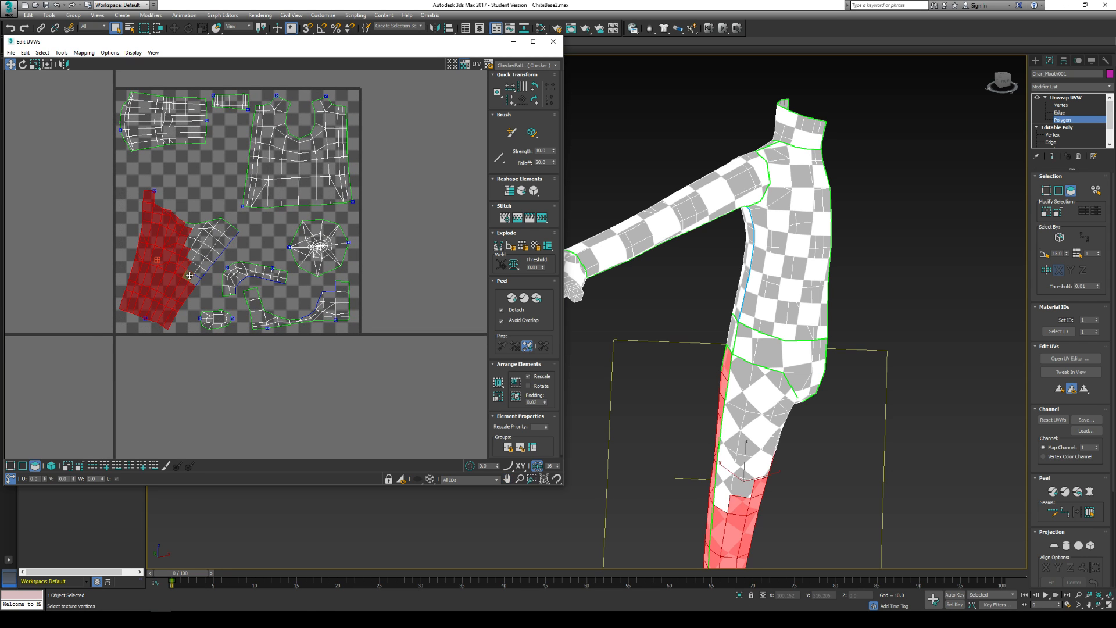
ctrl+drag(173, 168, 215, 296)
ctrl+drag(213, 216, 240, 259)
drag(213, 228, 187, 186)
click(22, 64)
click(10, 64)
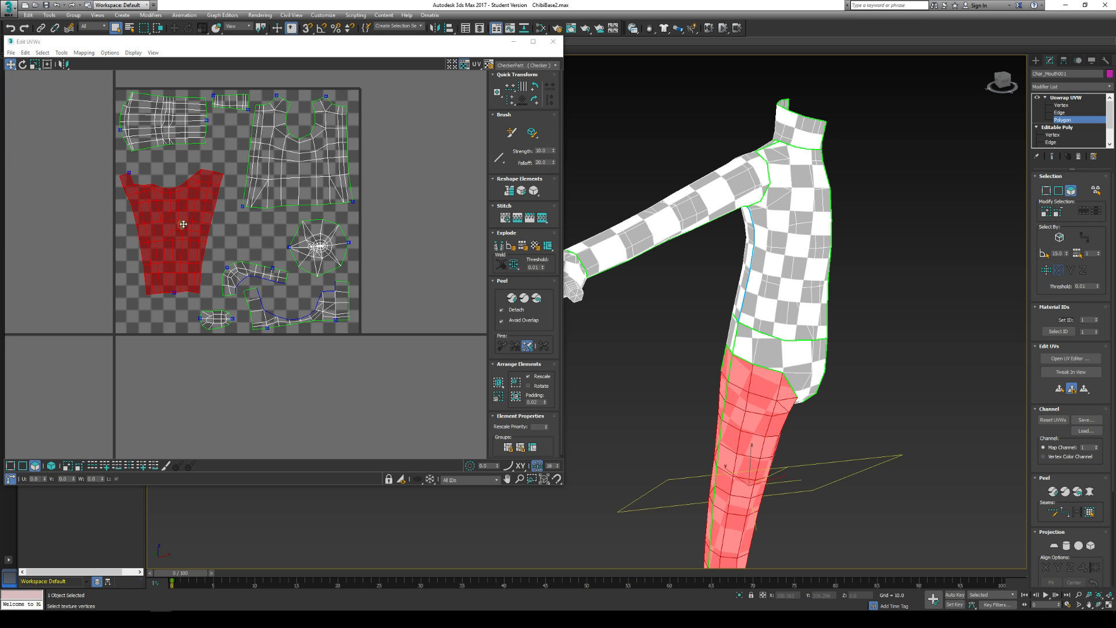
mouse_move(183, 224)
mouse_down()
mouse_move(176, 178)
mouse_move(198, 208)
mouse_up()
click(22, 64)
click(11, 64)
click(257, 235)
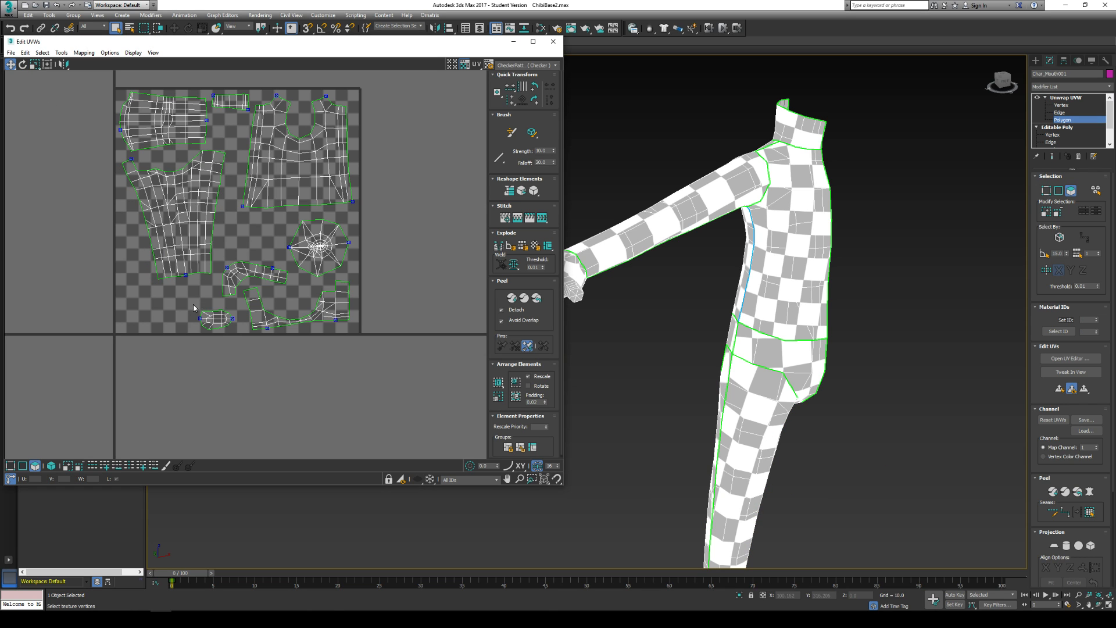
- Move the small oval shell beneath the neck shell, and rotate and place the curved strip shell just below the torso shell
click(218, 321)
drag(218, 321, 228, 132)
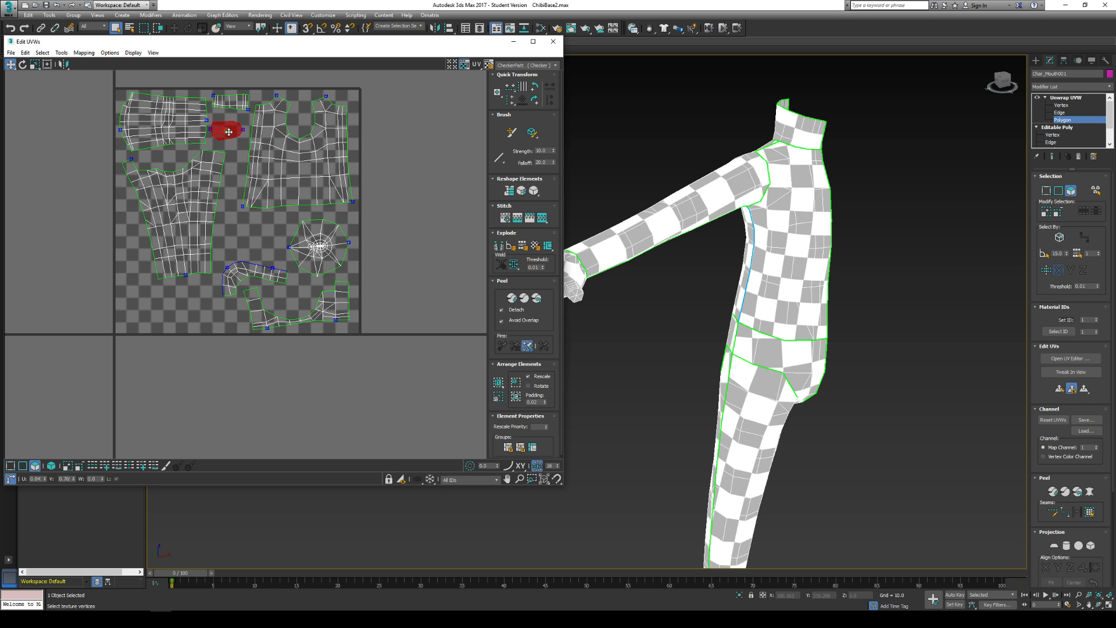
click(268, 242)
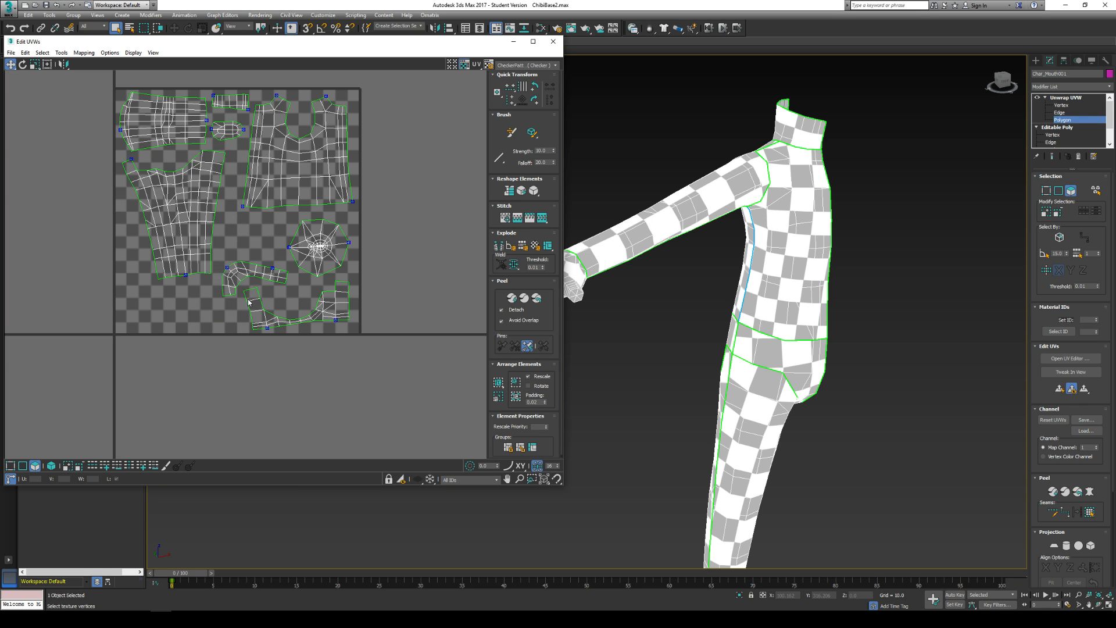
drag(221, 300, 267, 226)
click(24, 65)
click(10, 64)
- Straighten and enlarge the leg shell beneath the arm shell, and shift the curved strip shell slightly away from it
drag(218, 283, 368, 353)
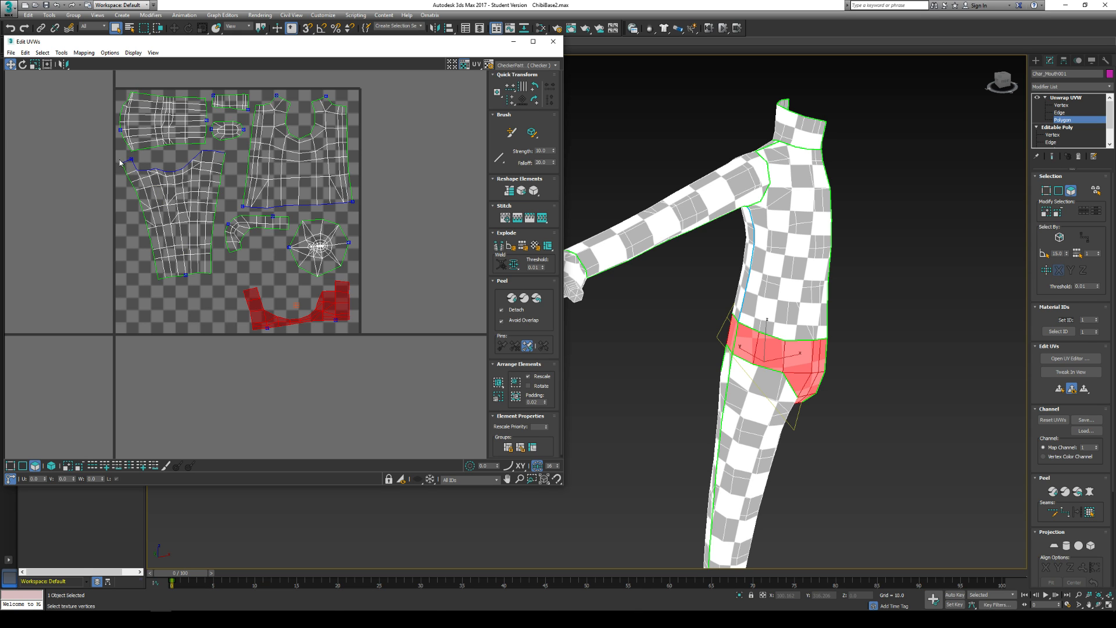
mouse_move(202, 280)
mouse_down()
mouse_move(220, 286)
mouse_move(197, 294)
mouse_up()
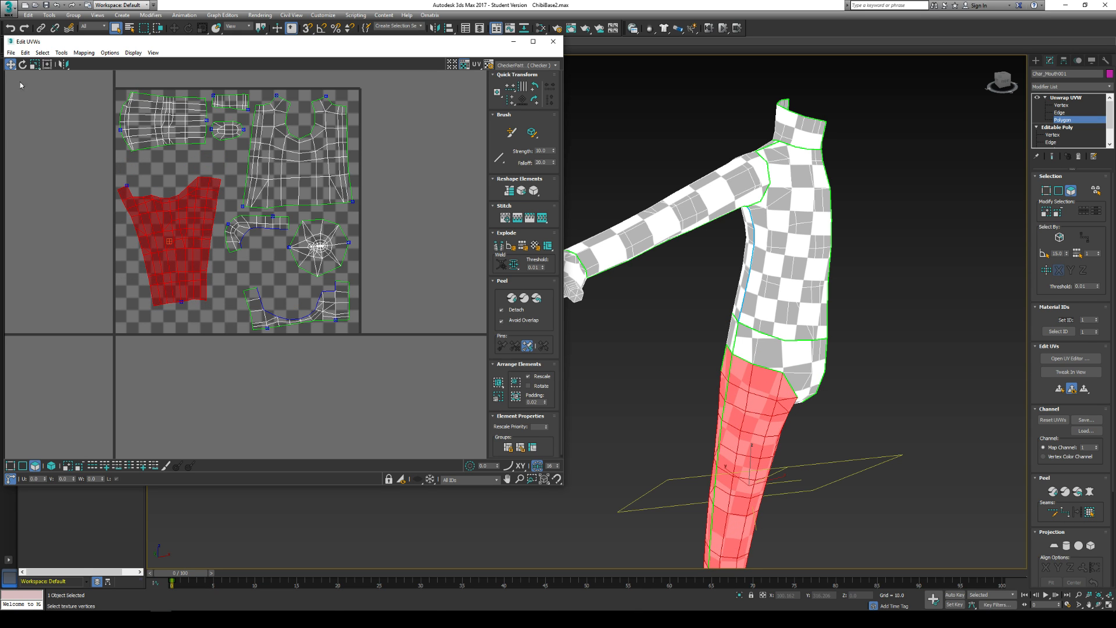
click(23, 64)
drag(180, 198, 185, 203)
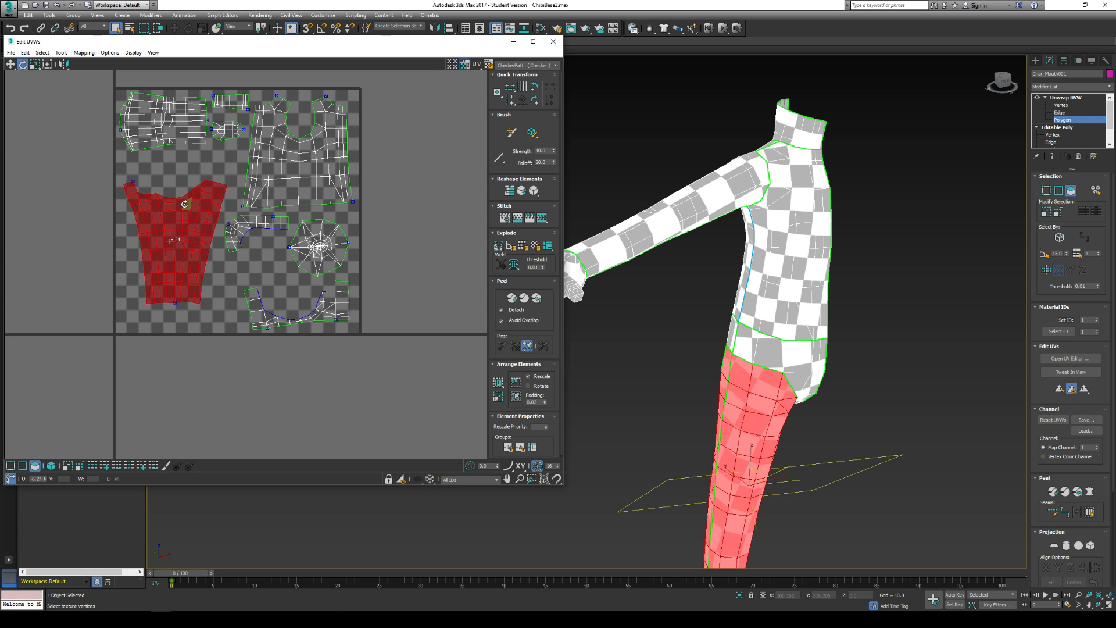
click(35, 65)
drag(188, 246, 192, 199)
click(10, 64)
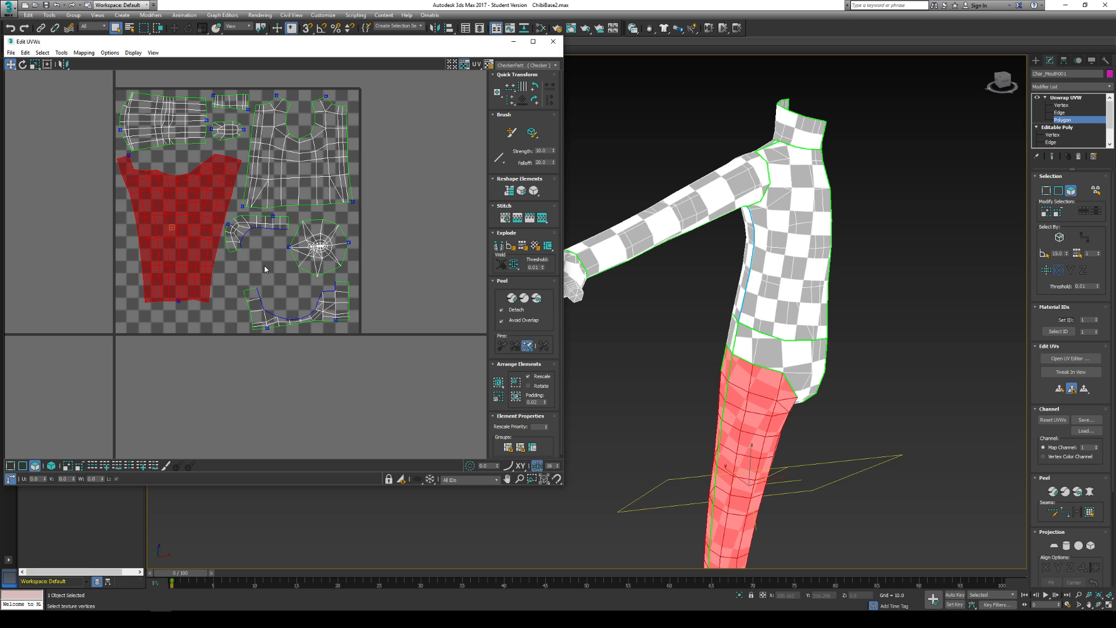
click(235, 232)
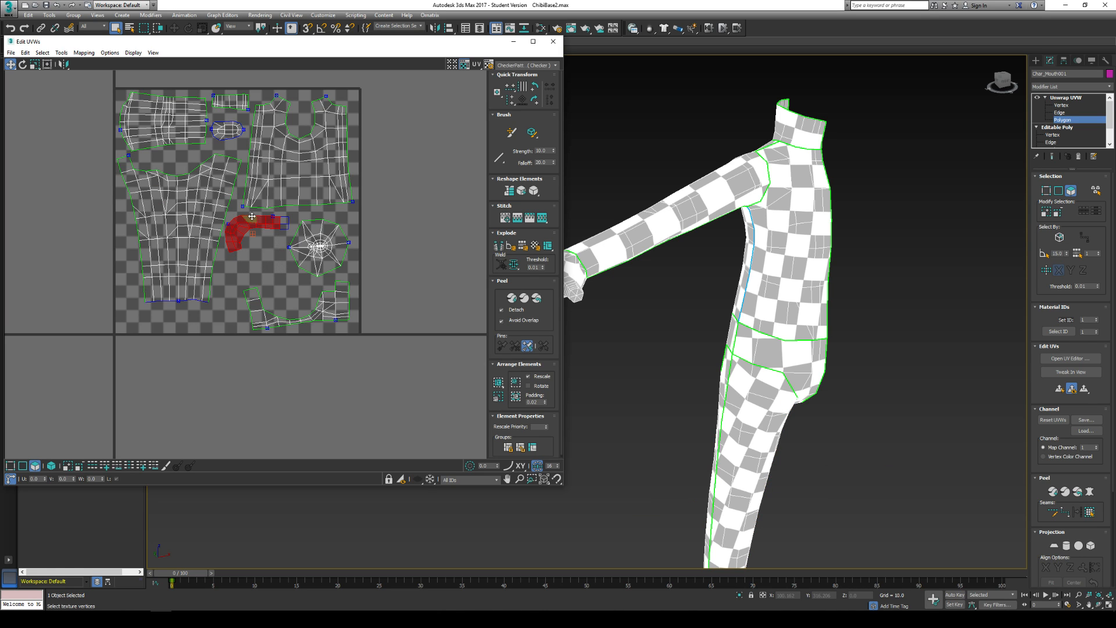
drag(269, 218, 273, 223)
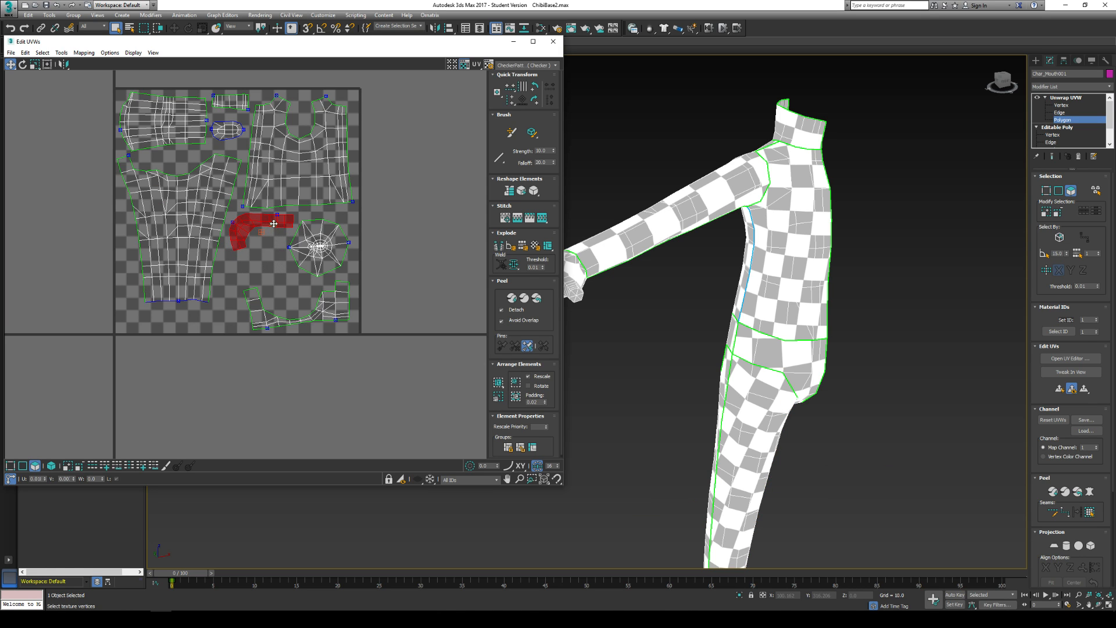
- Move the hip shell beneath the leg shell, level it, and scale it up to fill the lower corner of the UV square
drag(229, 278, 380, 333)
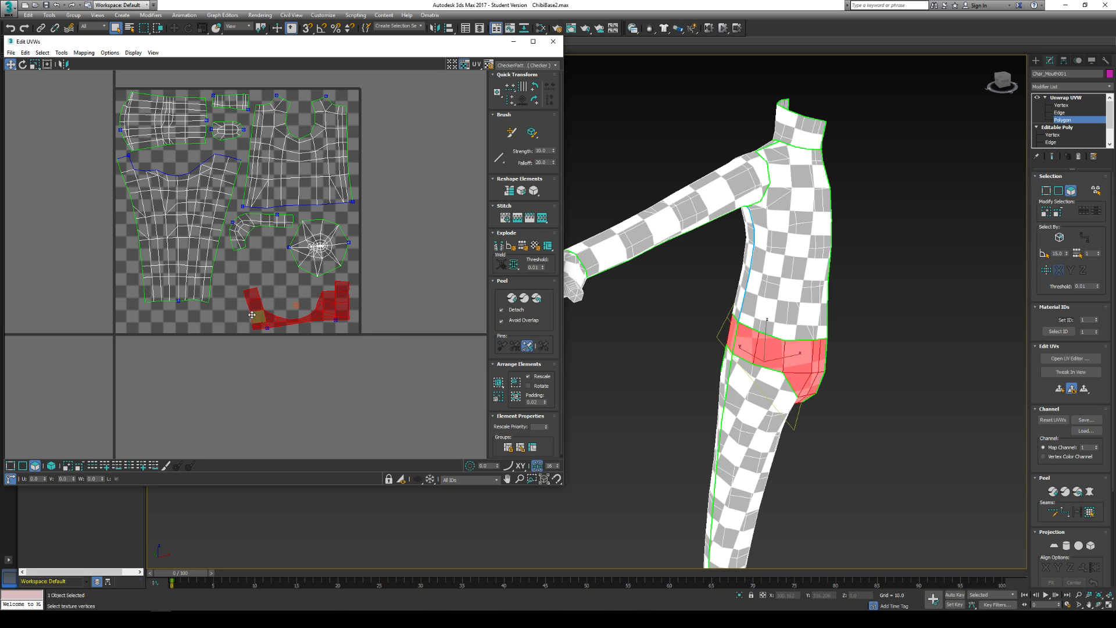
drag(258, 321, 137, 309)
click(22, 64)
click(10, 65)
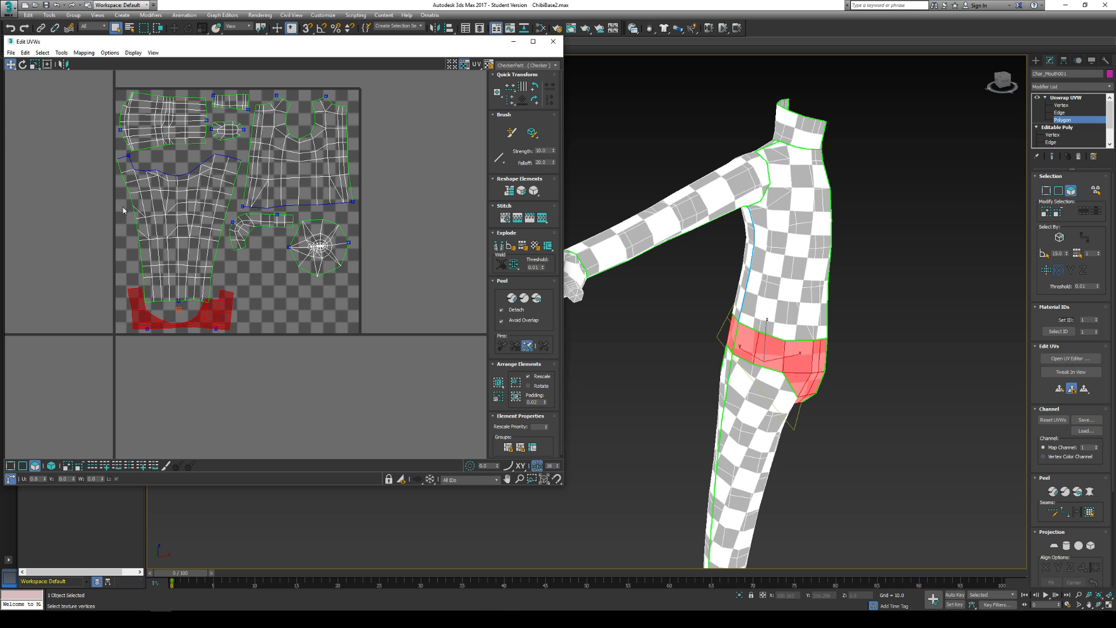
click(35, 64)
drag(166, 319, 130, 294)
click(11, 65)
click(304, 313)
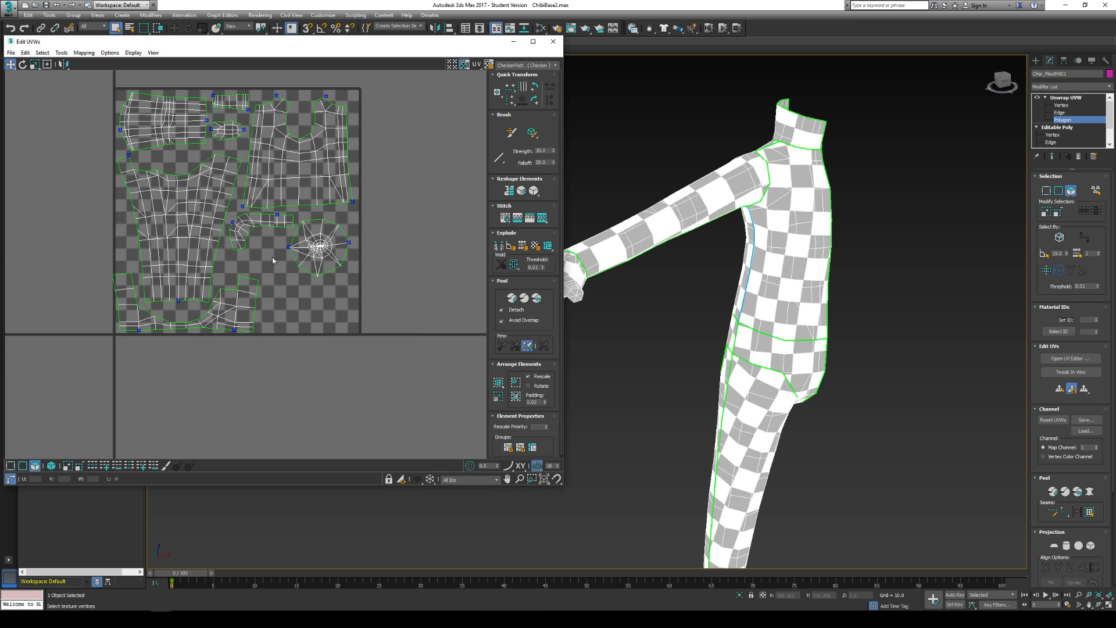
- Rotate the curved strip shell diagonally beside the leg shell, and move the round hand shell into the open space beneath the torso
drag(276, 239, 229, 213)
ctrl+click(291, 223)
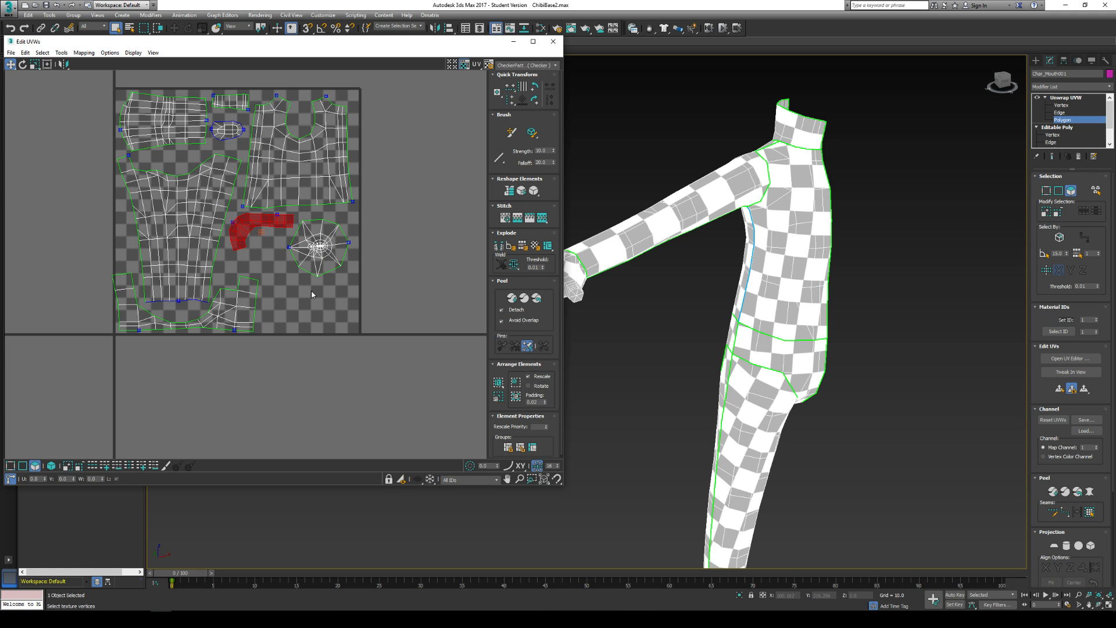
click(22, 66)
drag(234, 237, 368, 302)
click(11, 64)
click(277, 310)
drag(328, 227, 319, 248)
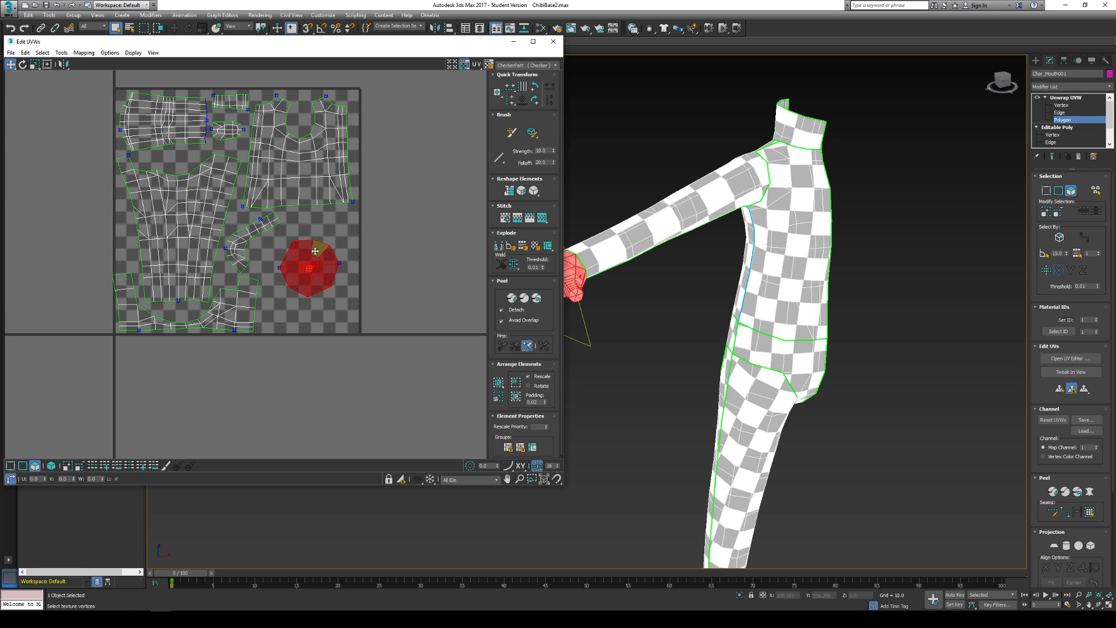
click(392, 225)
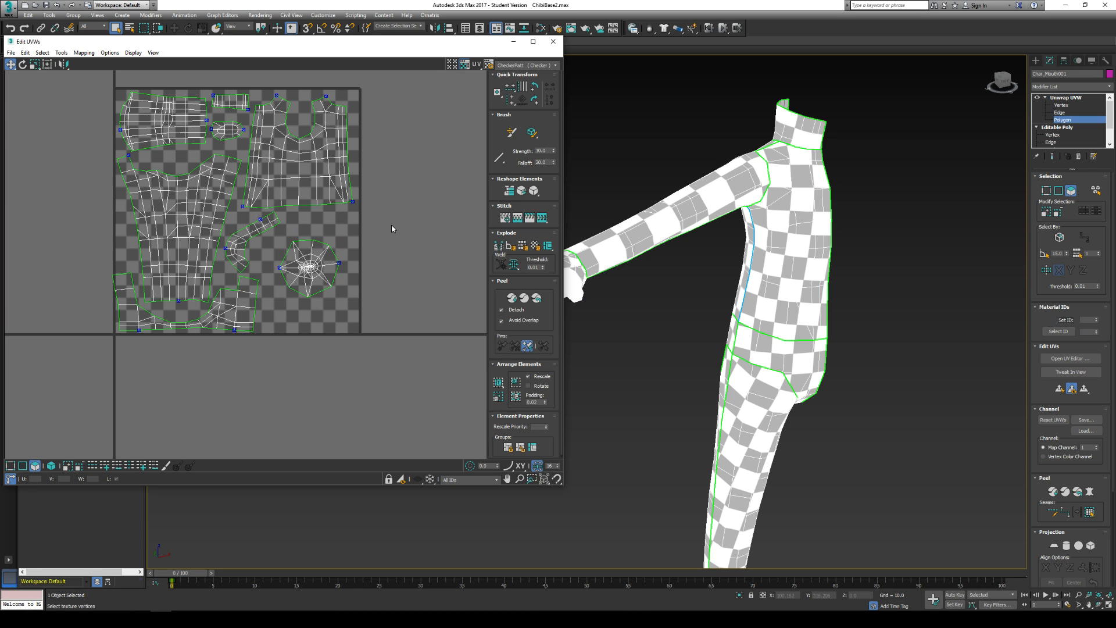
- Render a UV template of the finished layout at 1024 by 1024
click(61, 53)
click(58, 212)
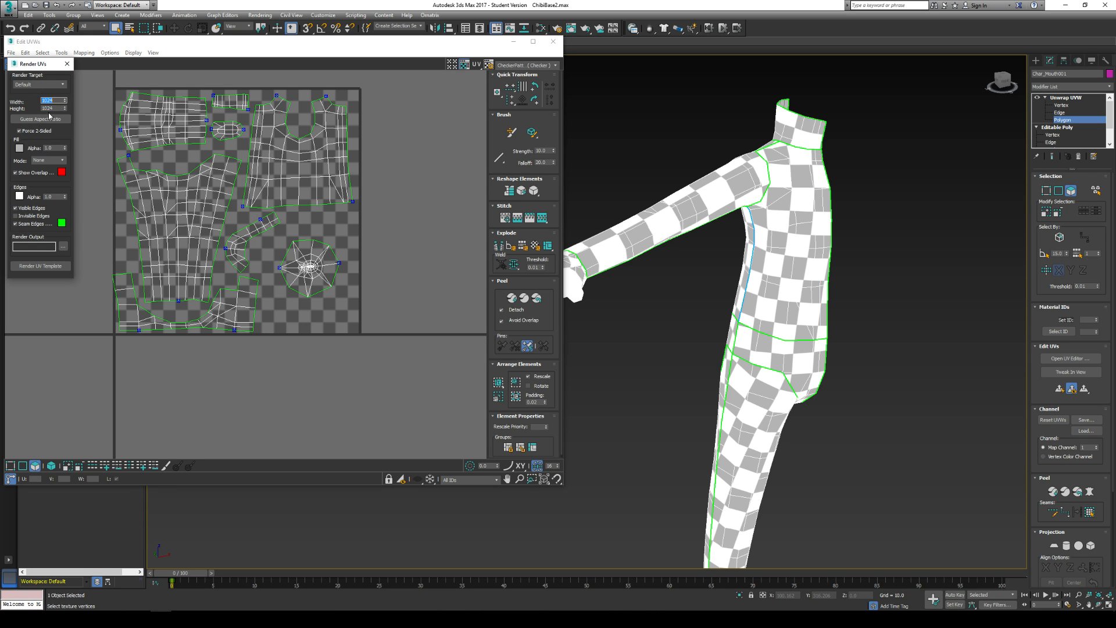
click(41, 266)
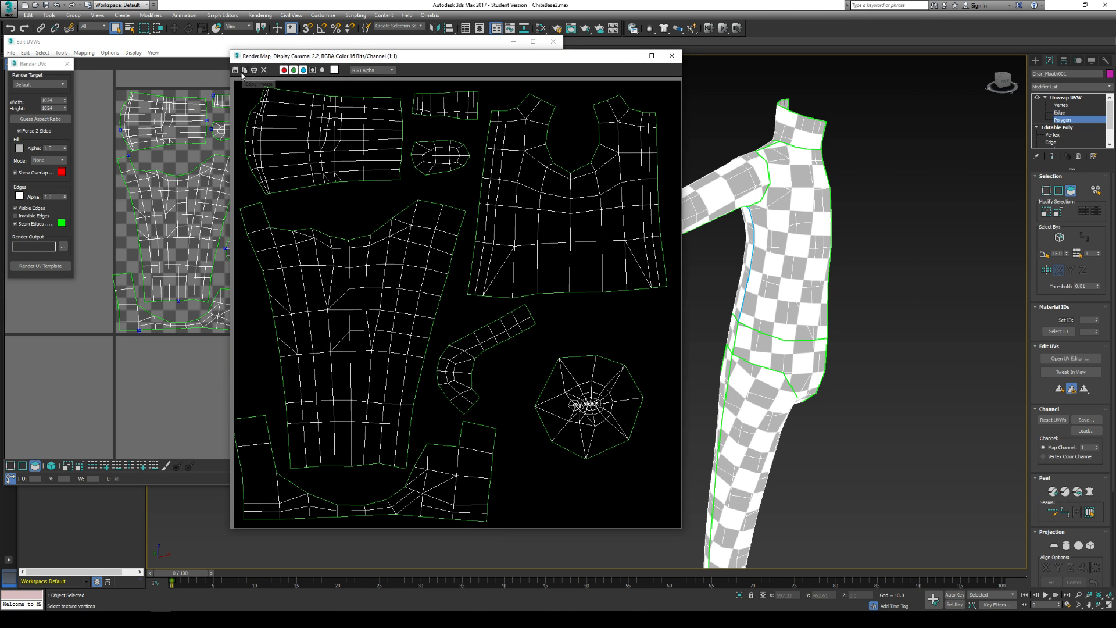
- Save the rendered template to the Desktop as a JPEG named uvs, and close the render window
click(235, 70)
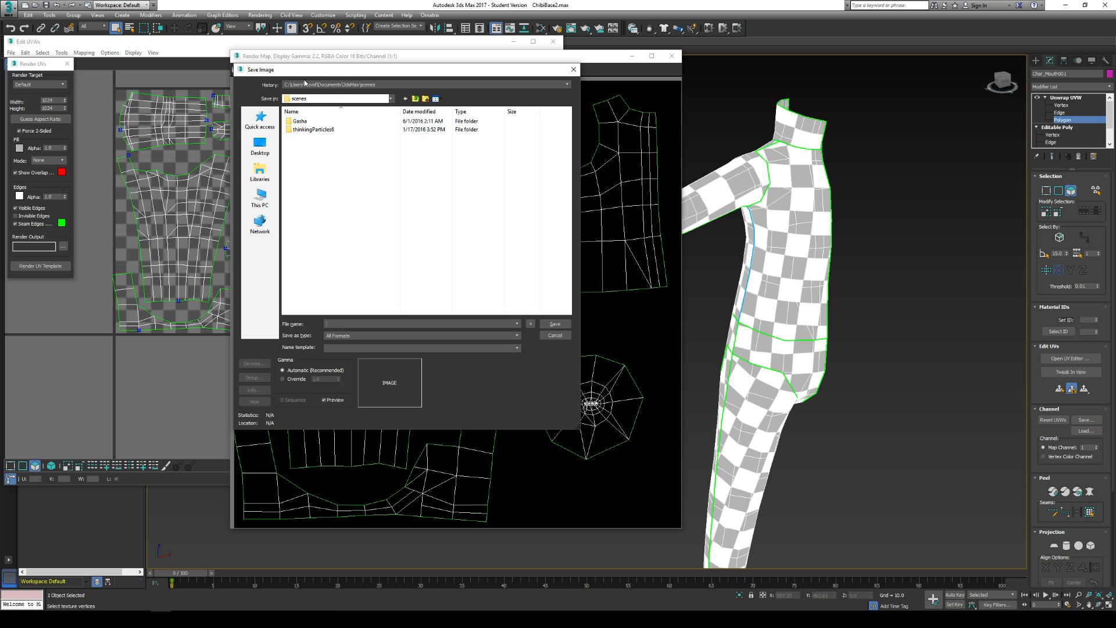
drag(310, 74, 443, 95)
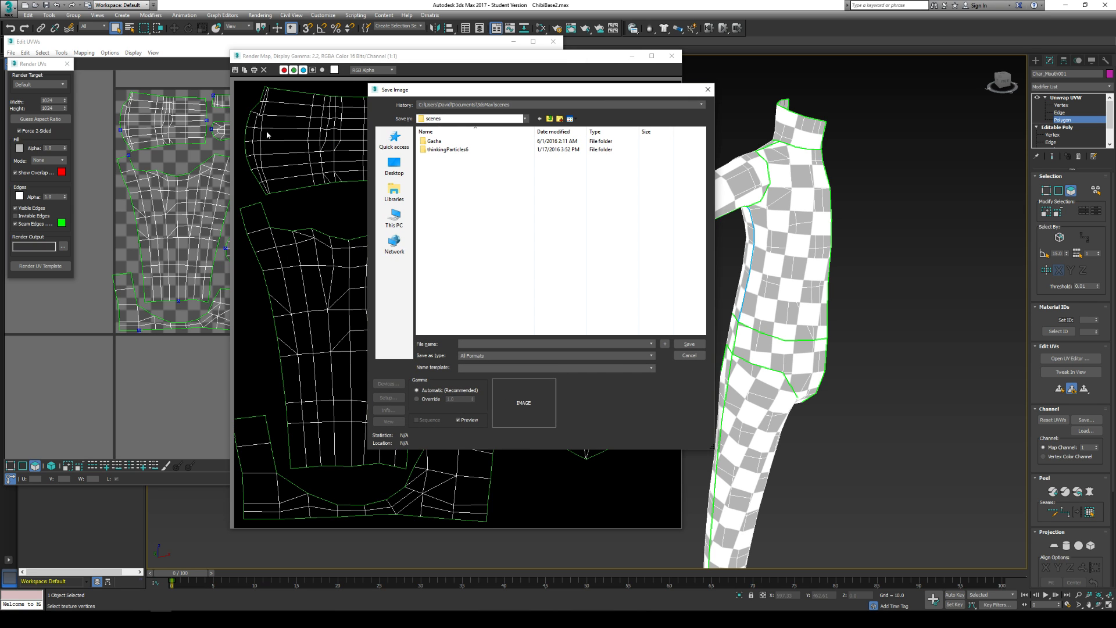
click(394, 166)
click(486, 356)
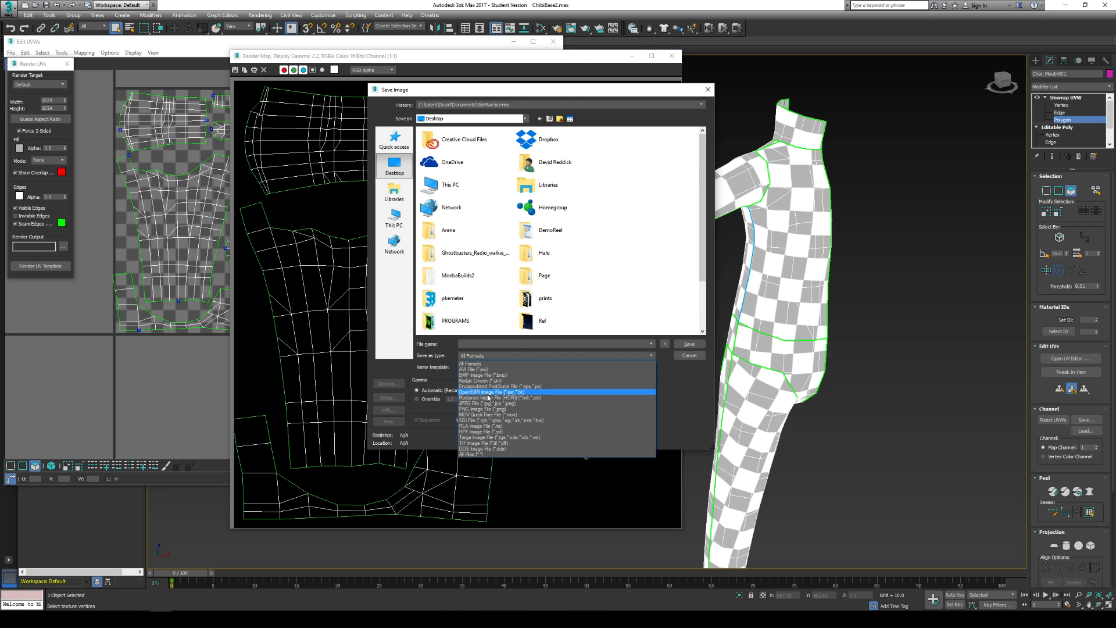
click(483, 402)
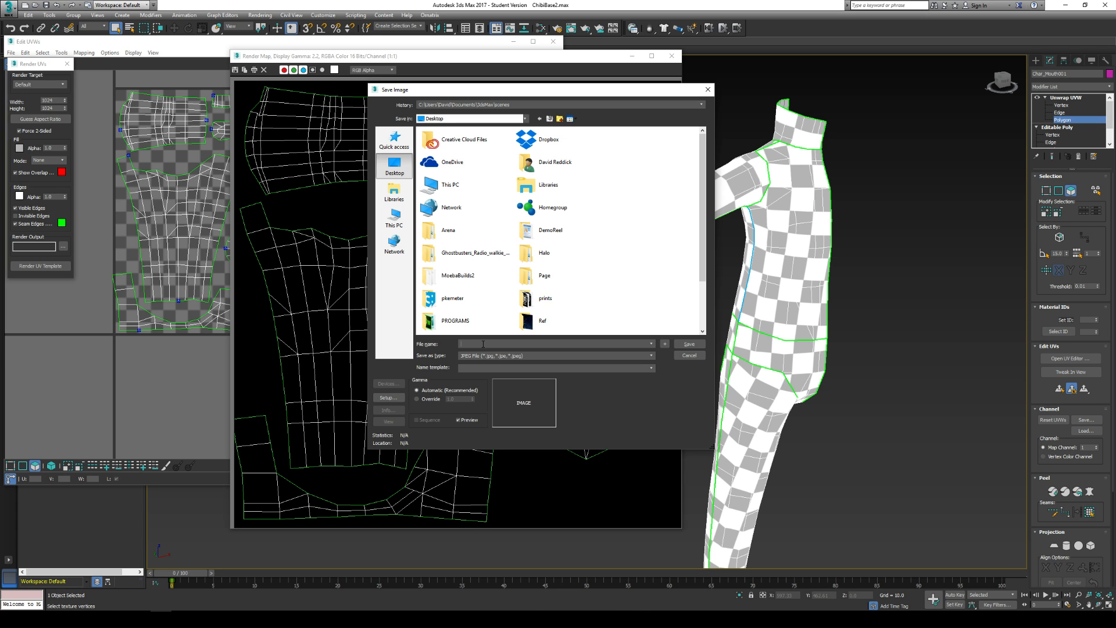
click(482, 344)
text(uvs)
key(Return)
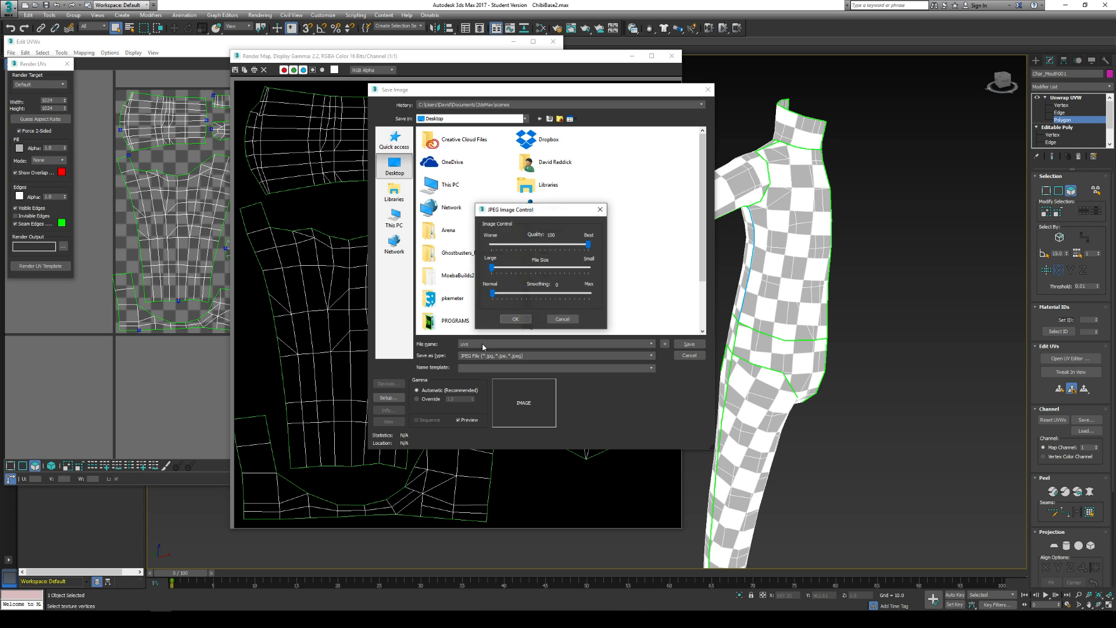
key(Return)
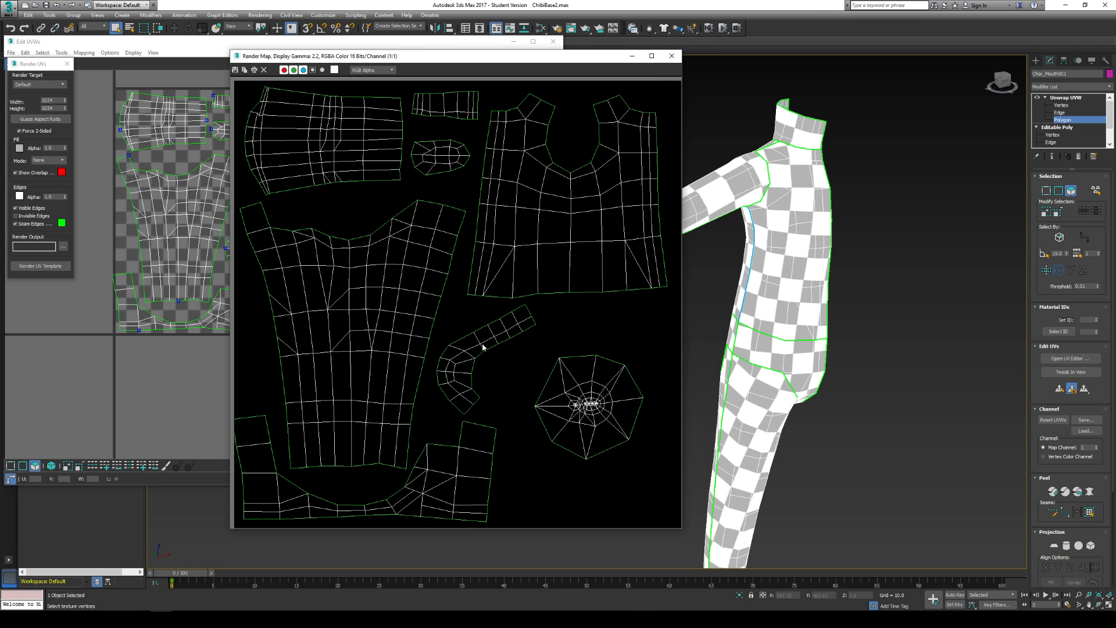
click(672, 56)
- Save the UV layout to the Desktop as a UVW file named uvbac
drag(86, 46, 213, 63)
click(138, 68)
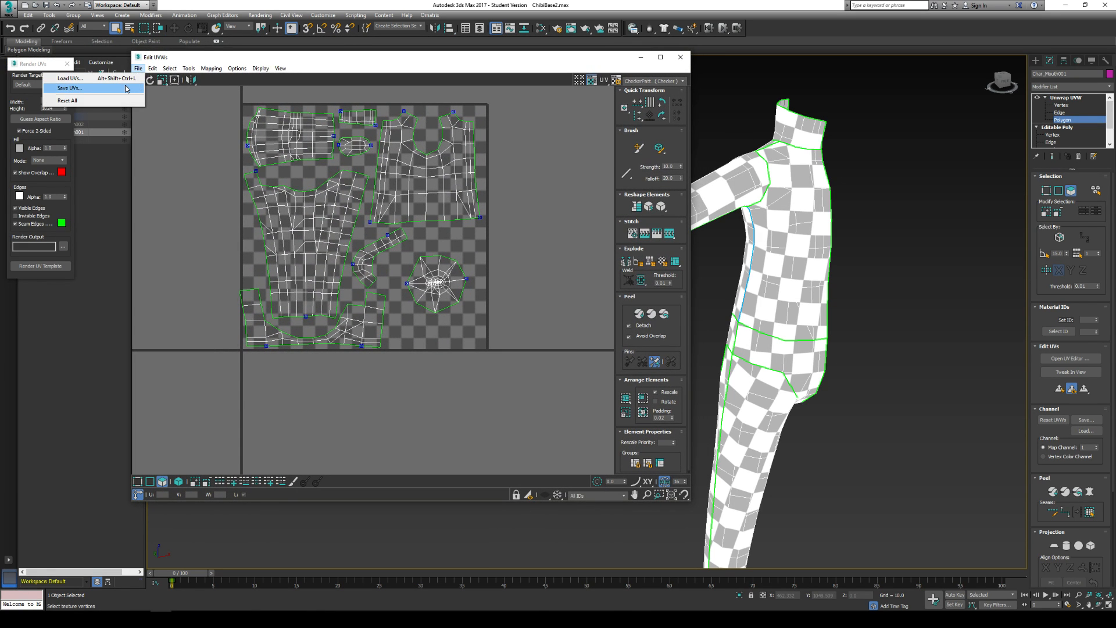
click(126, 88)
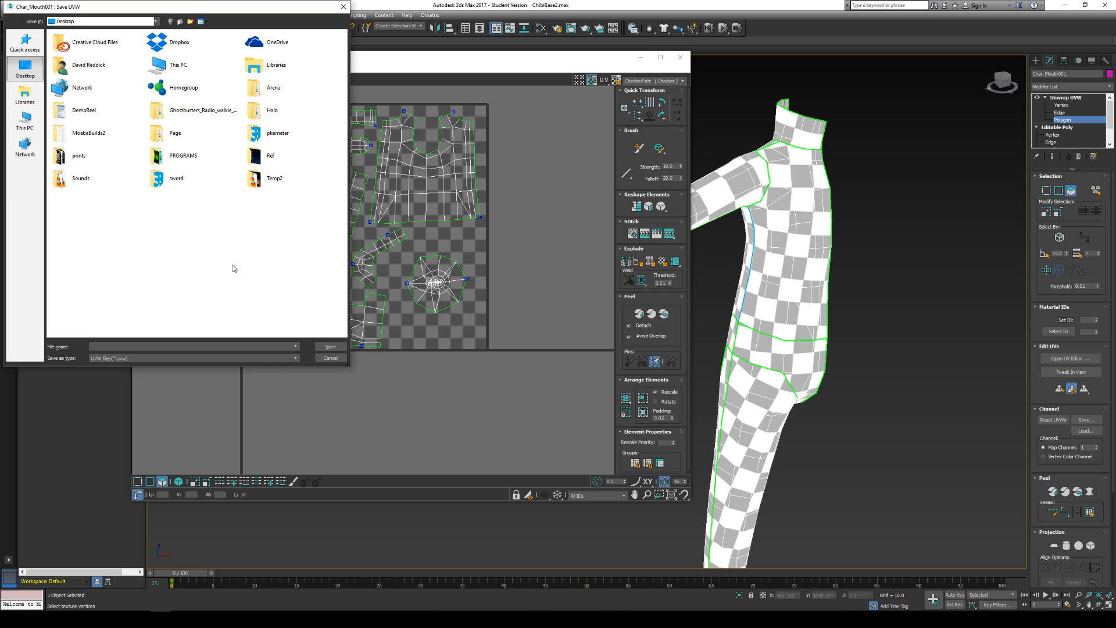
text(uvbackup_bod)
key(Return)
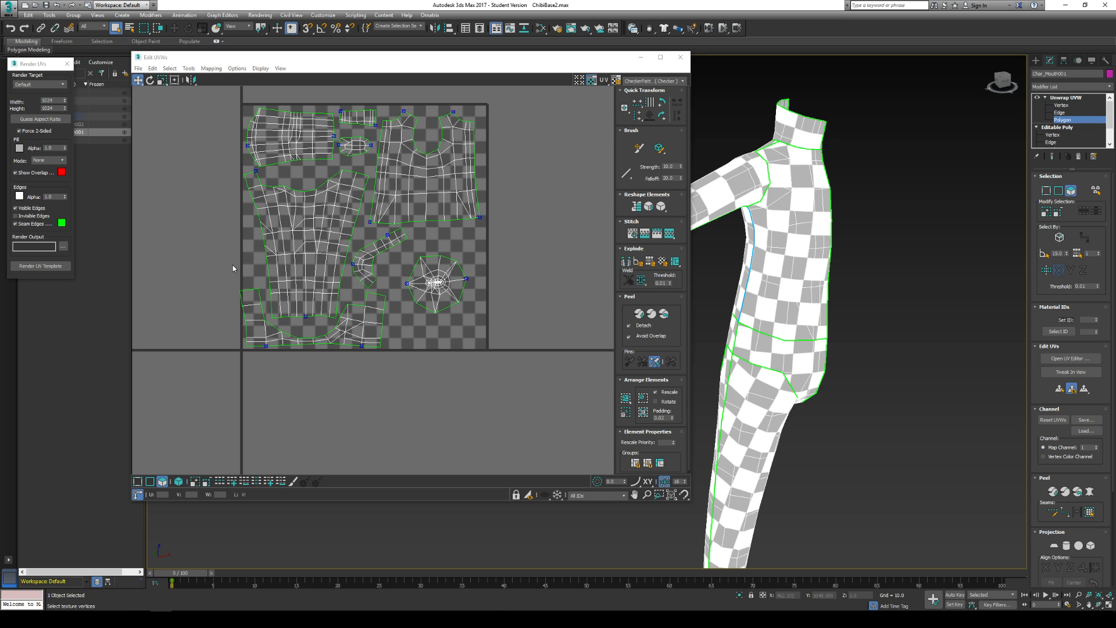
click(135, 68)
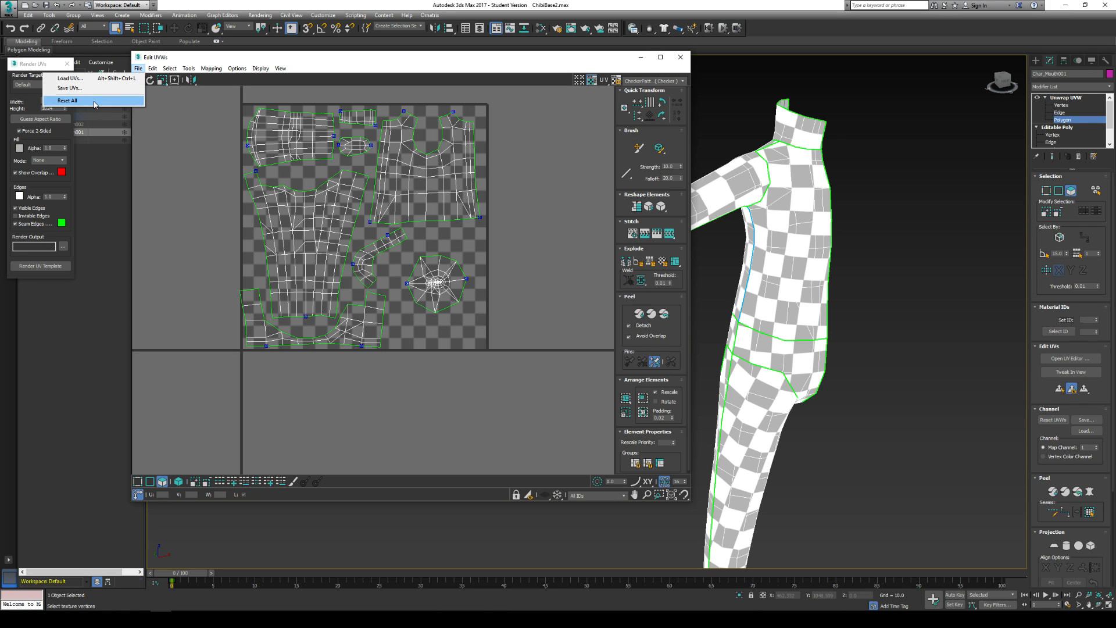
click(489, 133)
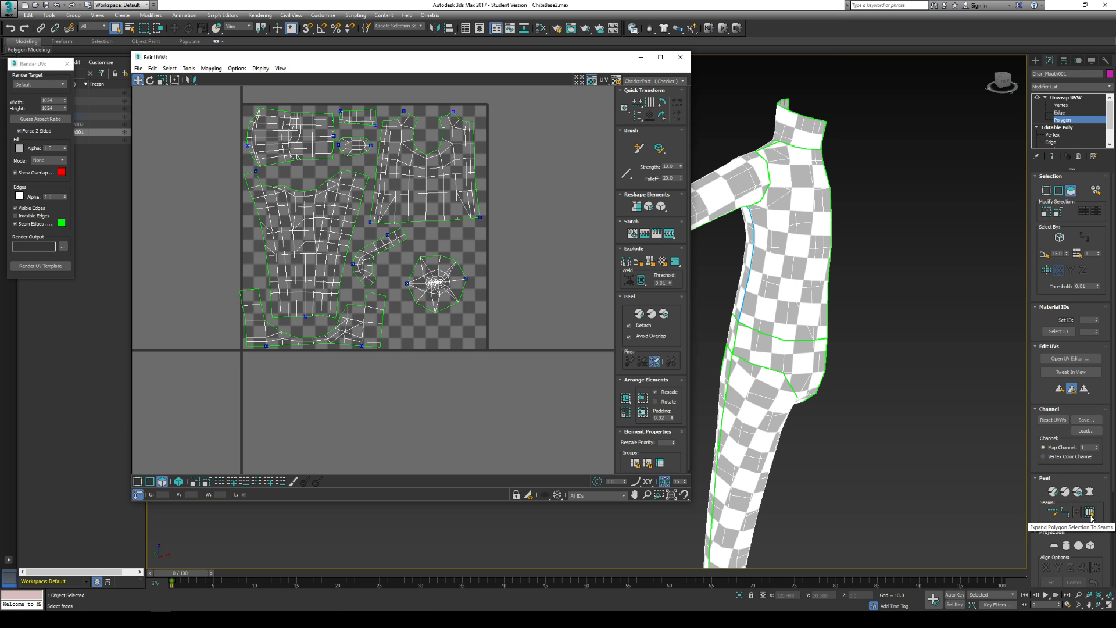
click(801, 239)
click(930, 221)
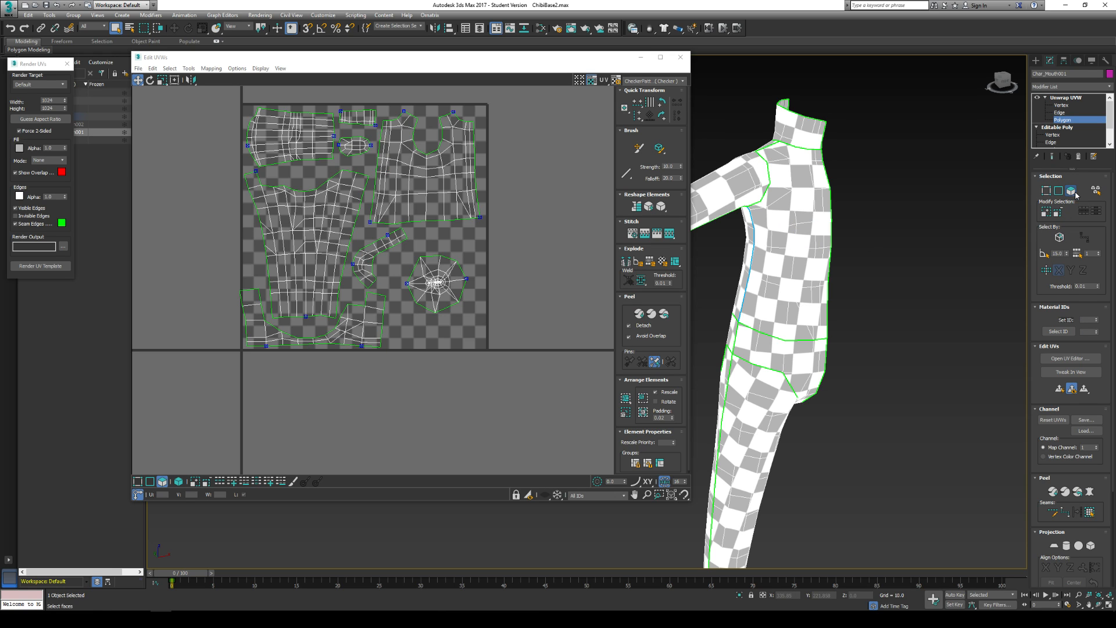
- Expand a single-polygon selection to the seams on one half of the torso, and repeat it on the opposite half
click(796, 235)
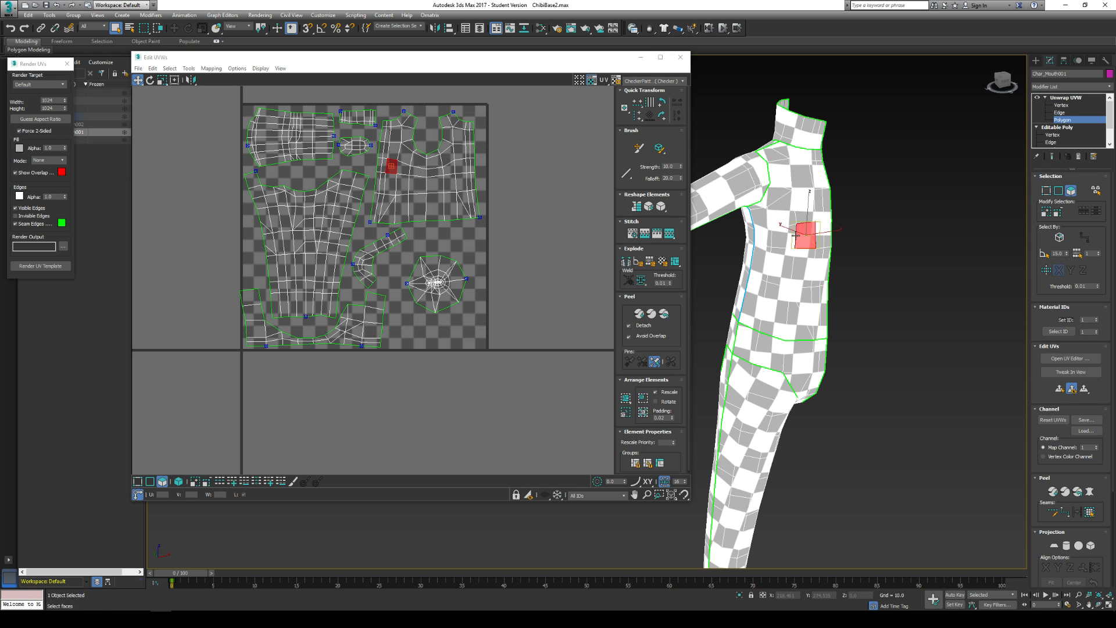
click(1089, 513)
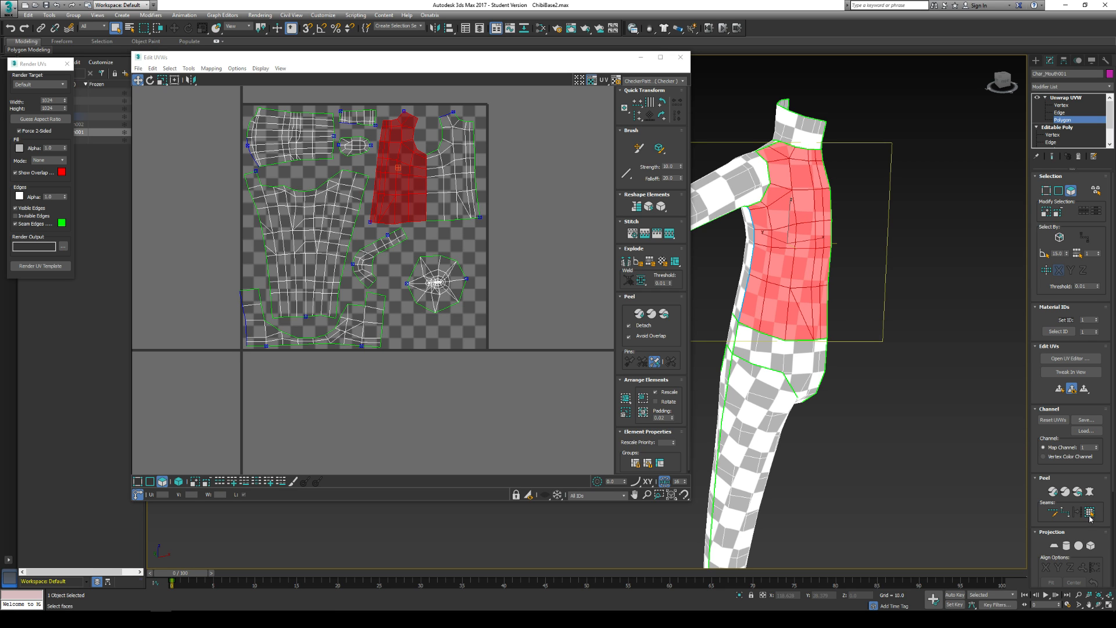
alt+middle_drag(797, 220, 762, 265)
click(765, 267)
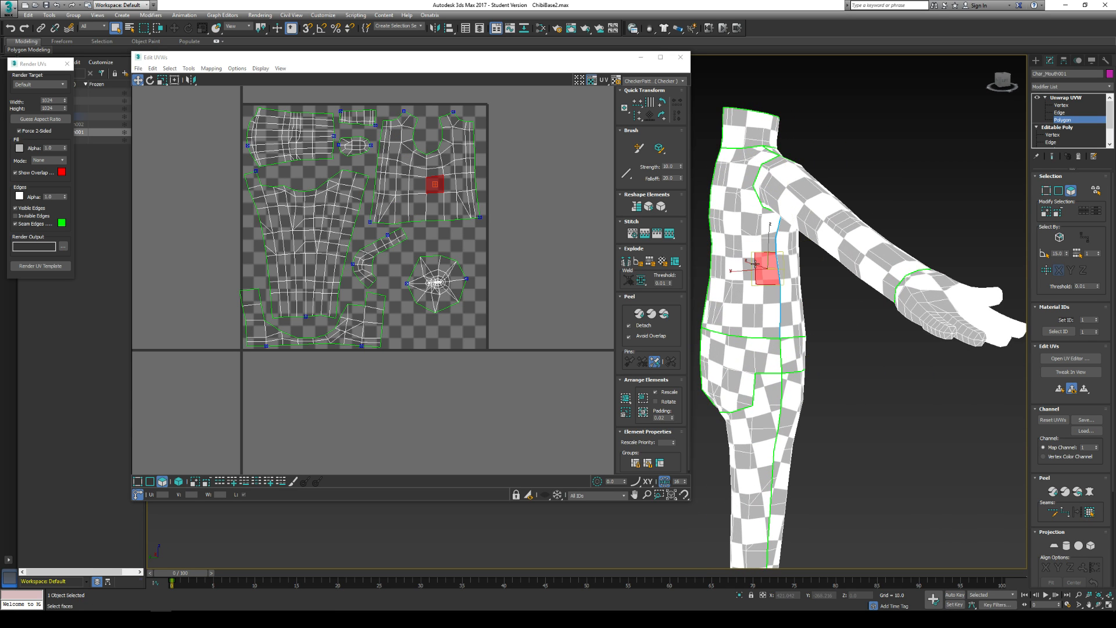
click(1090, 514)
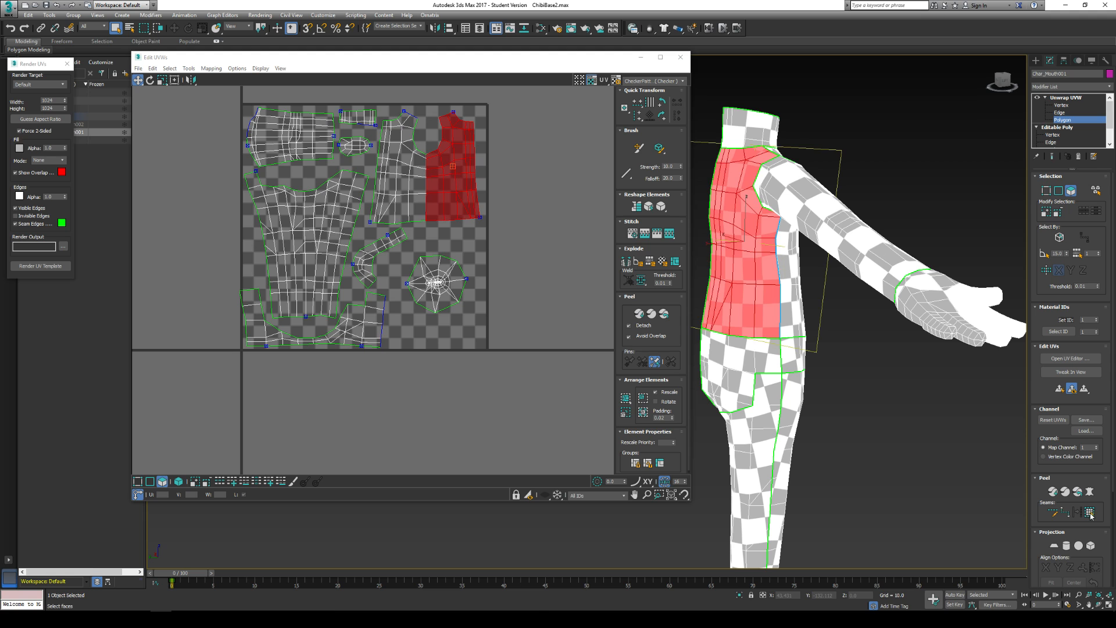
- Remove the peel seam running down the side of the torso, and expand a single-polygon selection to the remaining seams
alt+middle_drag(943, 417, 877, 413)
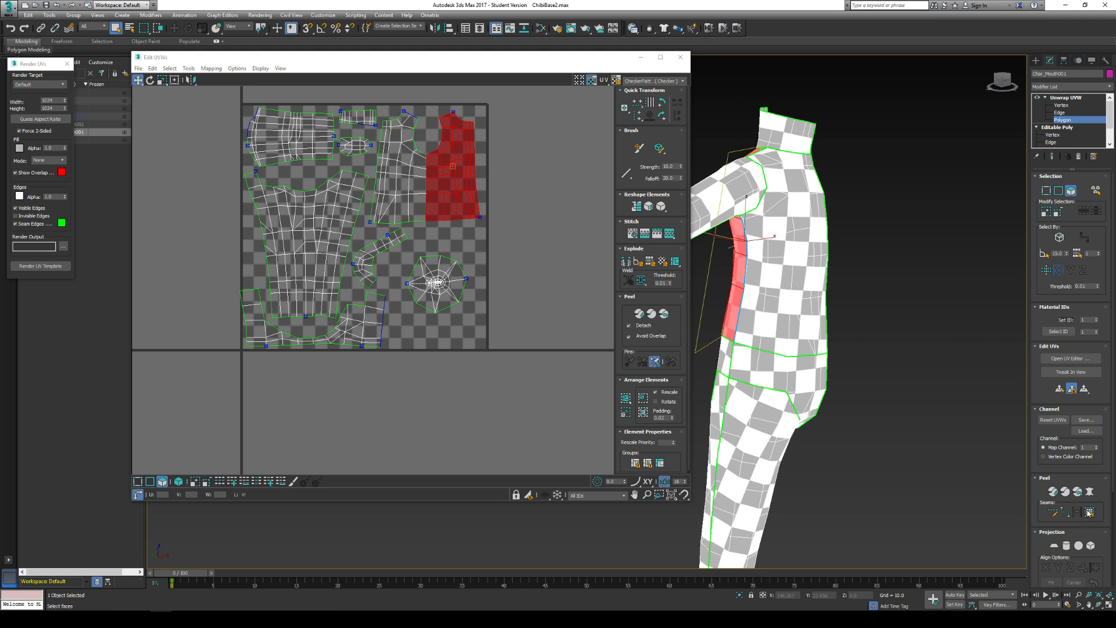
click(1053, 514)
alt+middle_drag(731, 238, 746, 209)
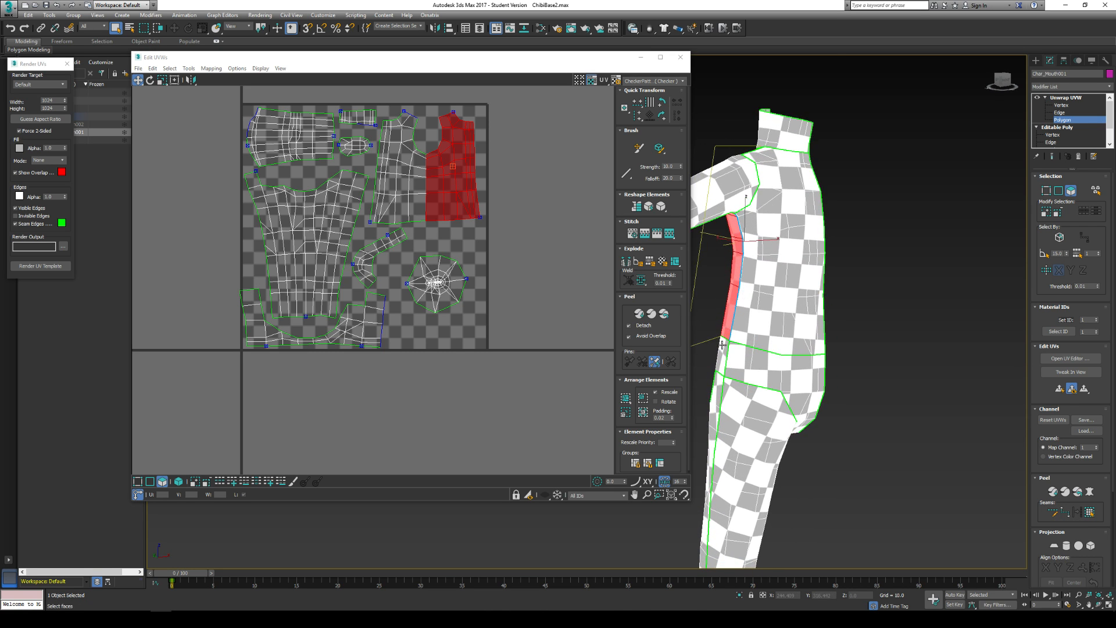
click(1052, 511)
scroll(763, 193, down, 5)
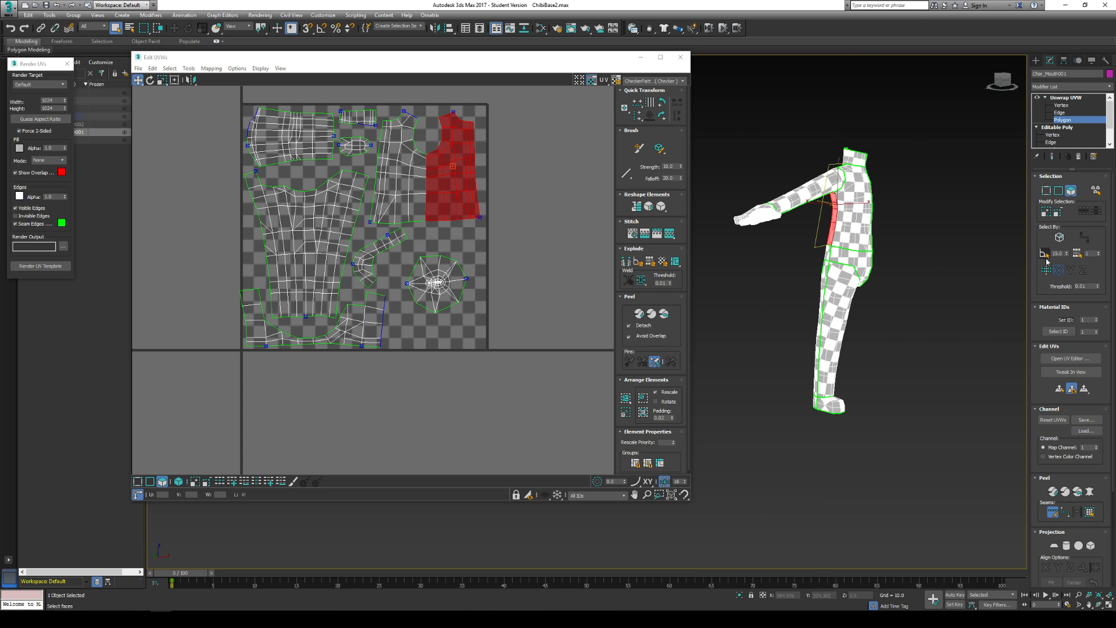
scroll(888, 311, up, 3)
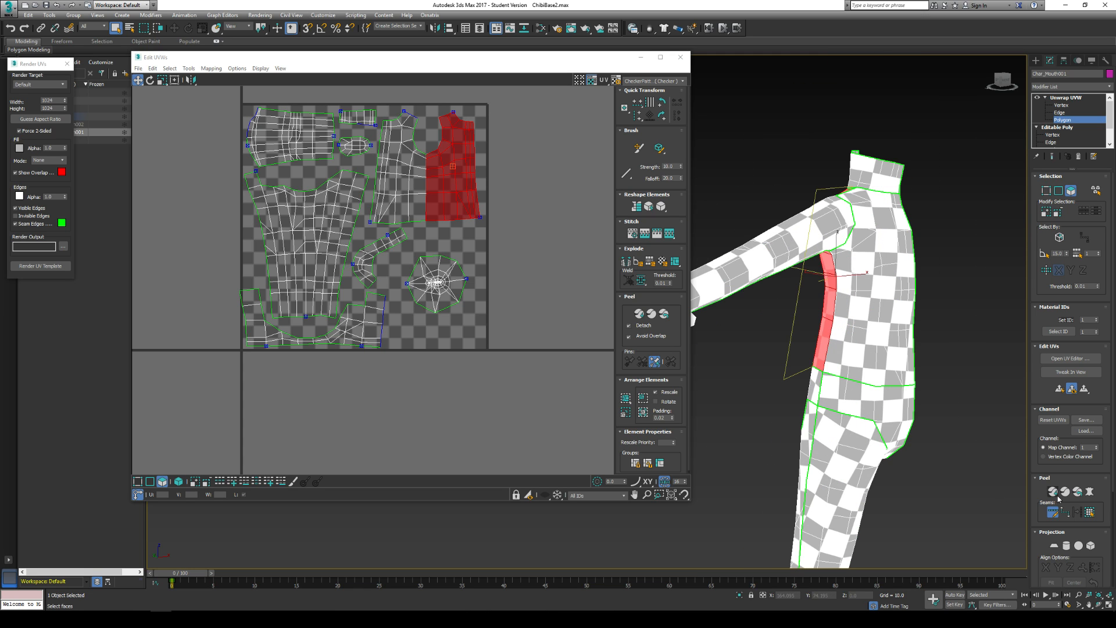
click(1047, 512)
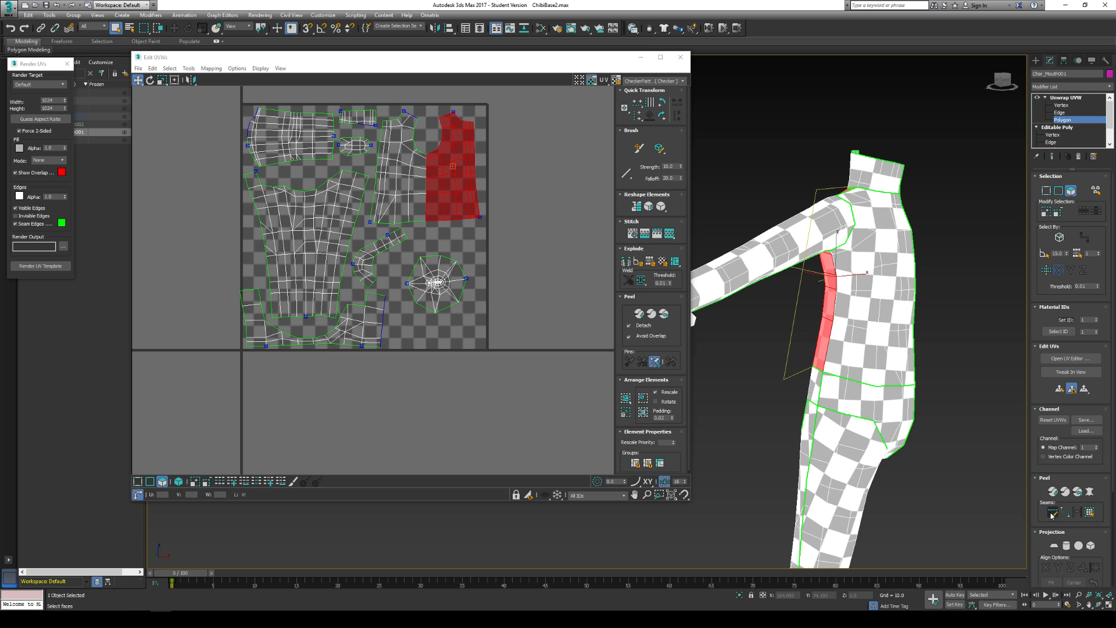
click(897, 348)
click(1089, 513)
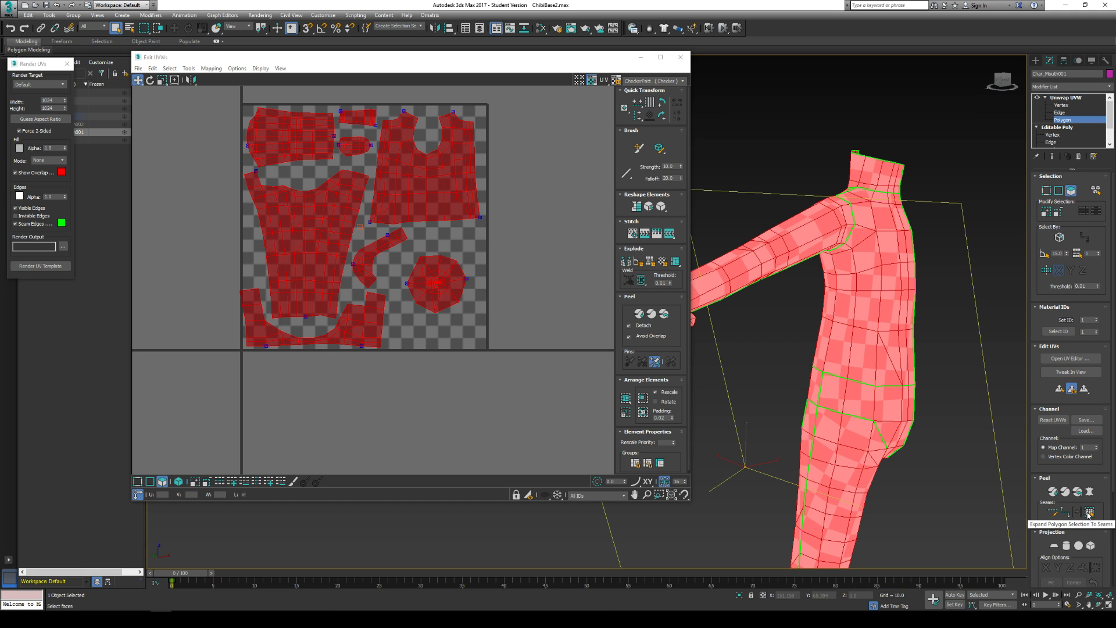
- Clear the polygon selection and restore the peel seam running down the side of the torso
click(891, 389)
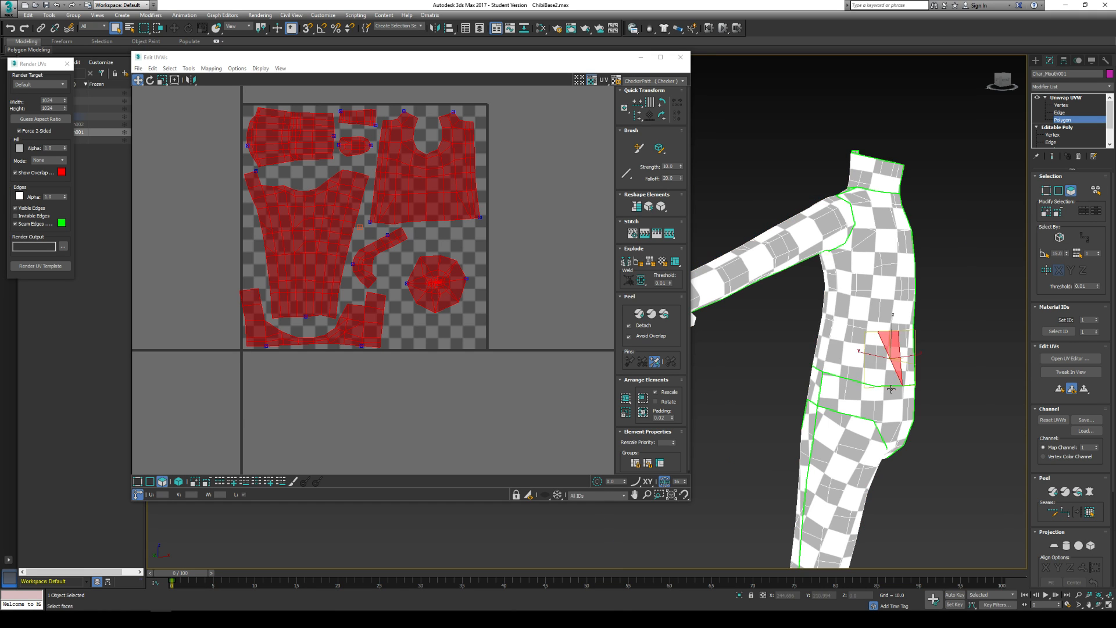
click(937, 311)
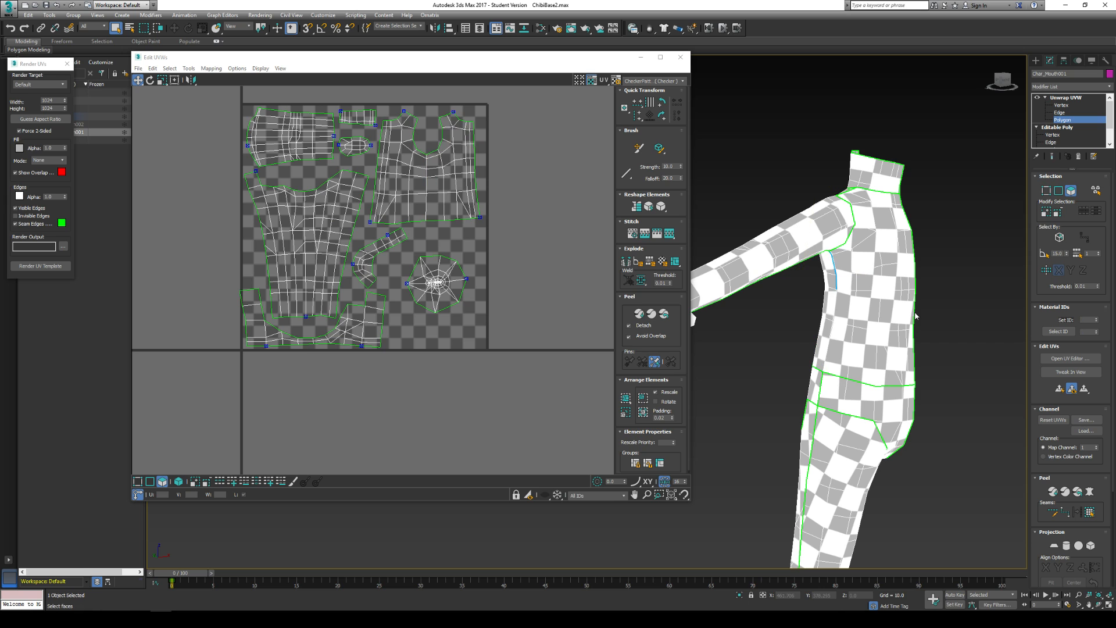
click(830, 279)
- Expand a single-polygon selection to the seams on one torso half, repeat it on the other half, and clear the selection
click(889, 343)
click(1090, 512)
middle_drag(836, 441, 823, 354)
click(816, 350)
click(1093, 515)
middle_drag(938, 292, 923, 338)
click(923, 339)
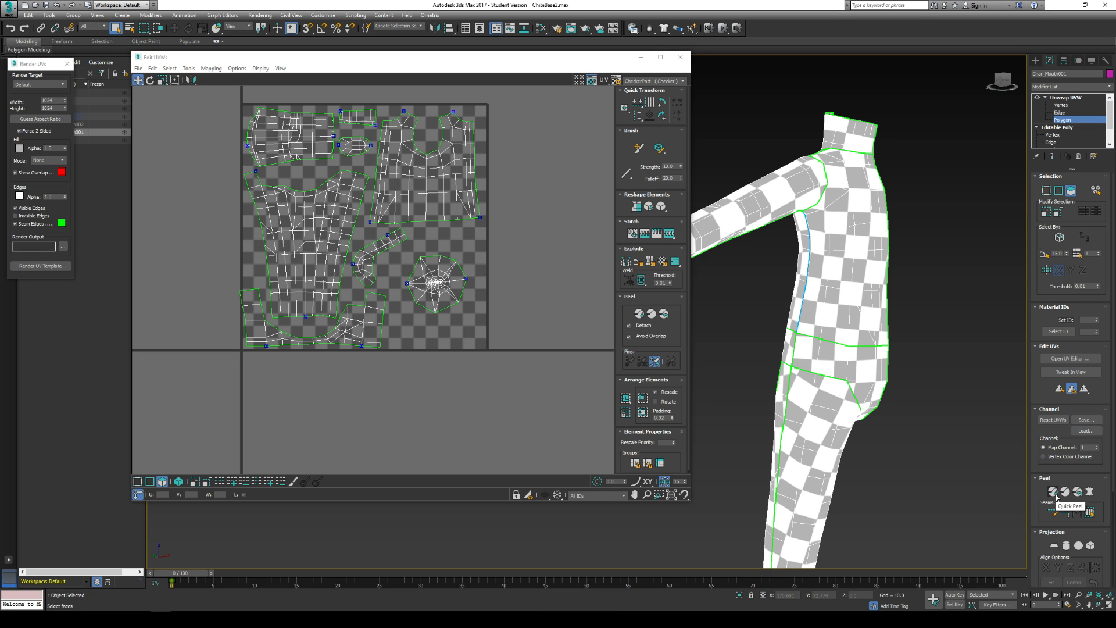
- Collapse the body's entire modifier stack, including Unwrap UVW, accepting the removal of everything in the stack
middle_drag(421, 110, 466, 175)
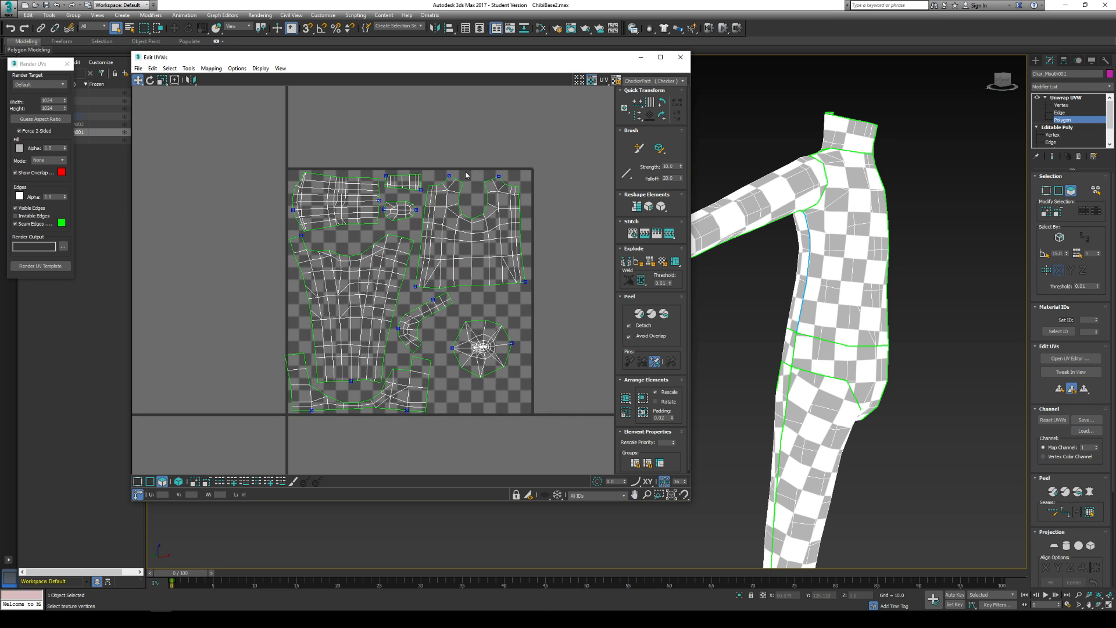
scroll(380, 200, up, 5)
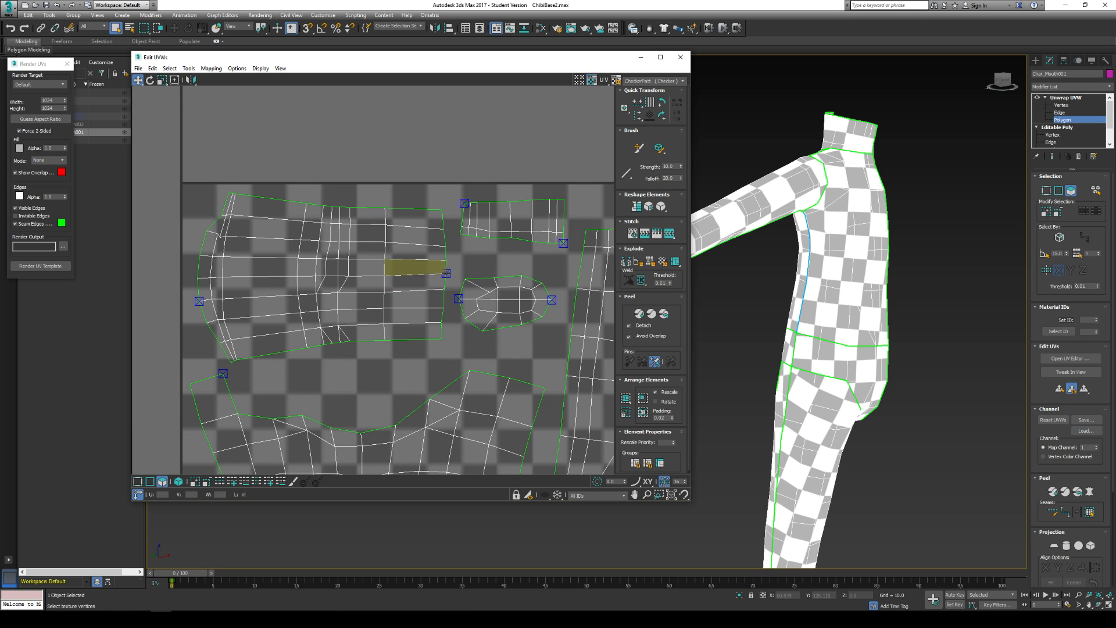
scroll(407, 279, down, 3)
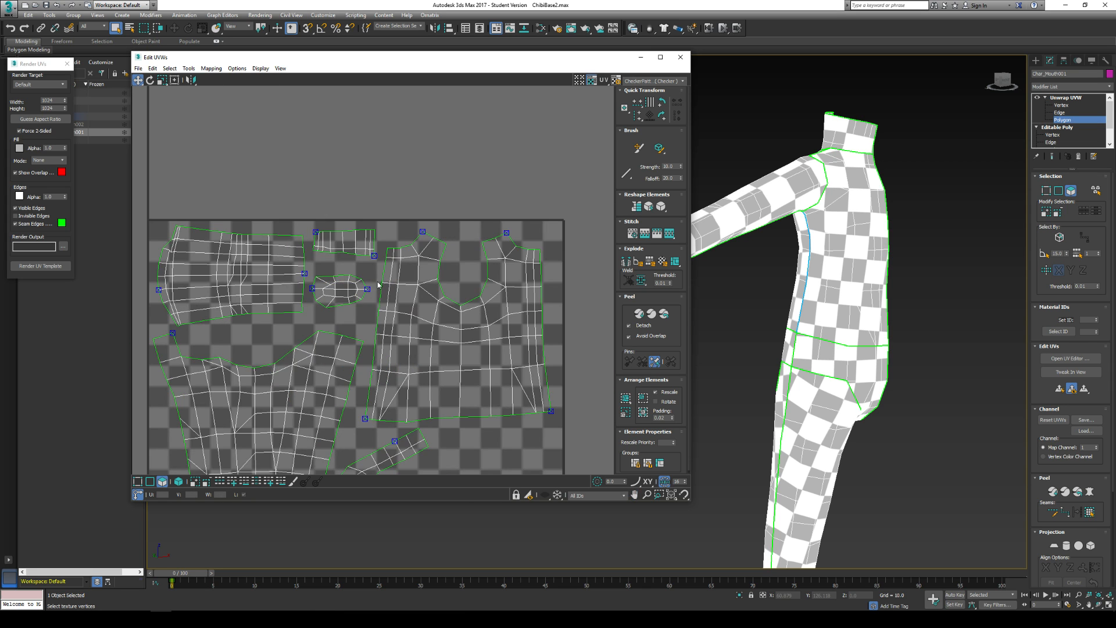
click(1067, 97)
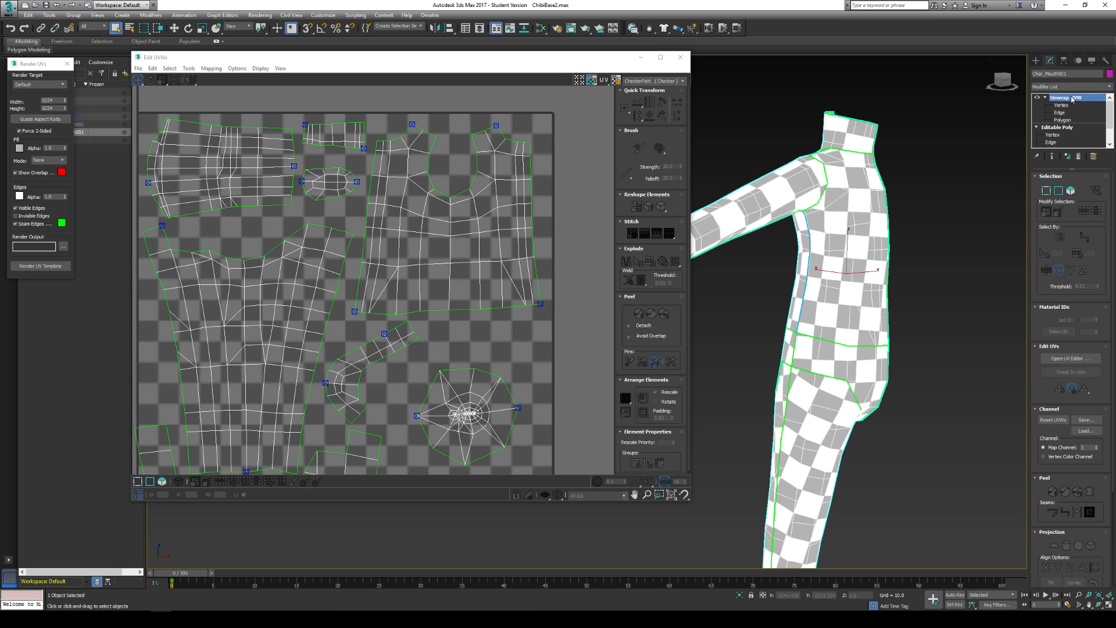
right_click(1068, 97)
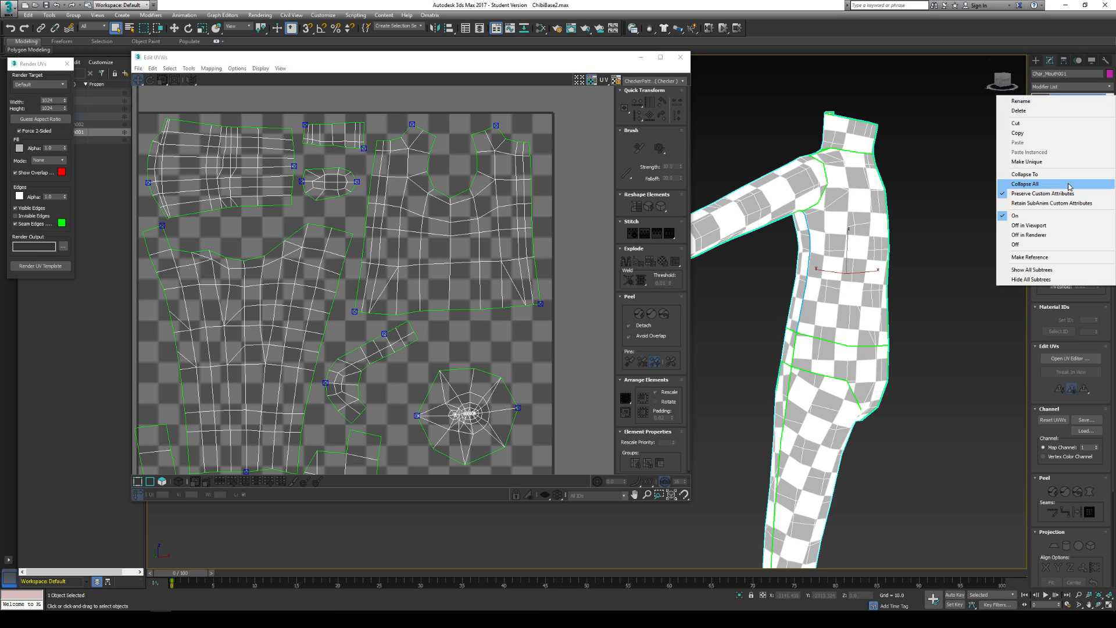
click(1071, 184)
click(598, 342)
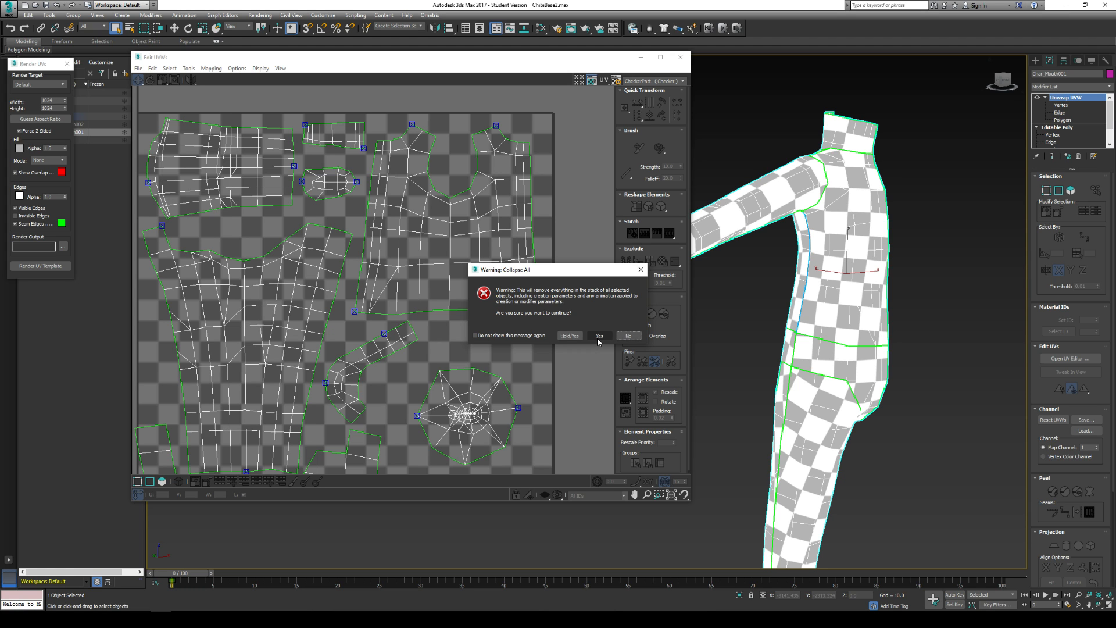
click(599, 342)
click(748, 367)
middle_drag(779, 350, 666, 302)
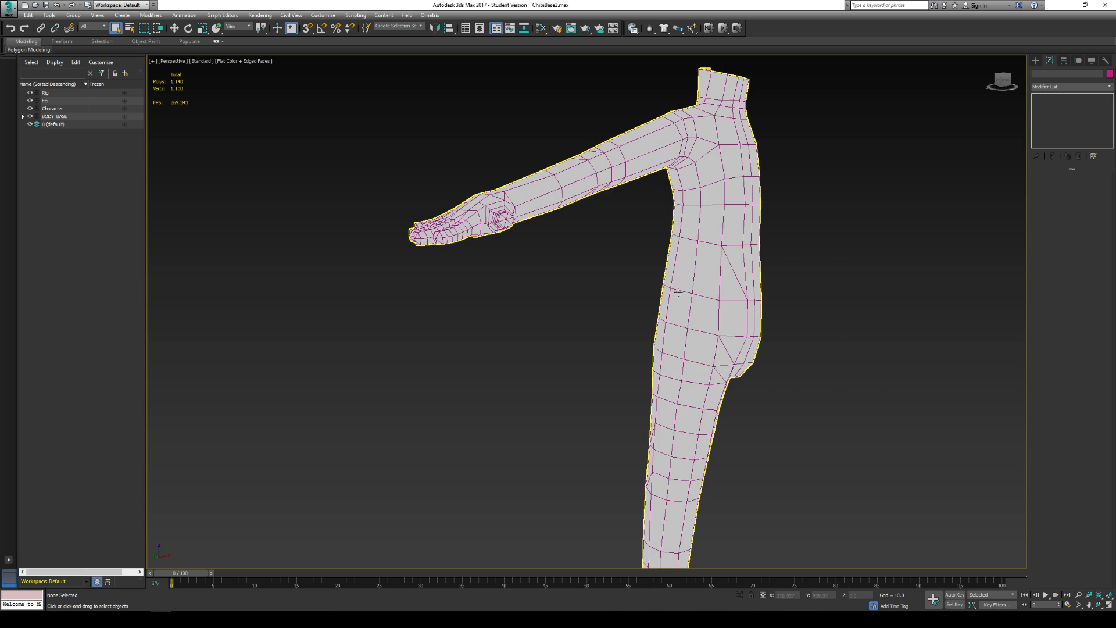
- Select the body mesh and open the parameters of the Standard material Material #94 in the Slate Material Editor
click(680, 285)
key(m)
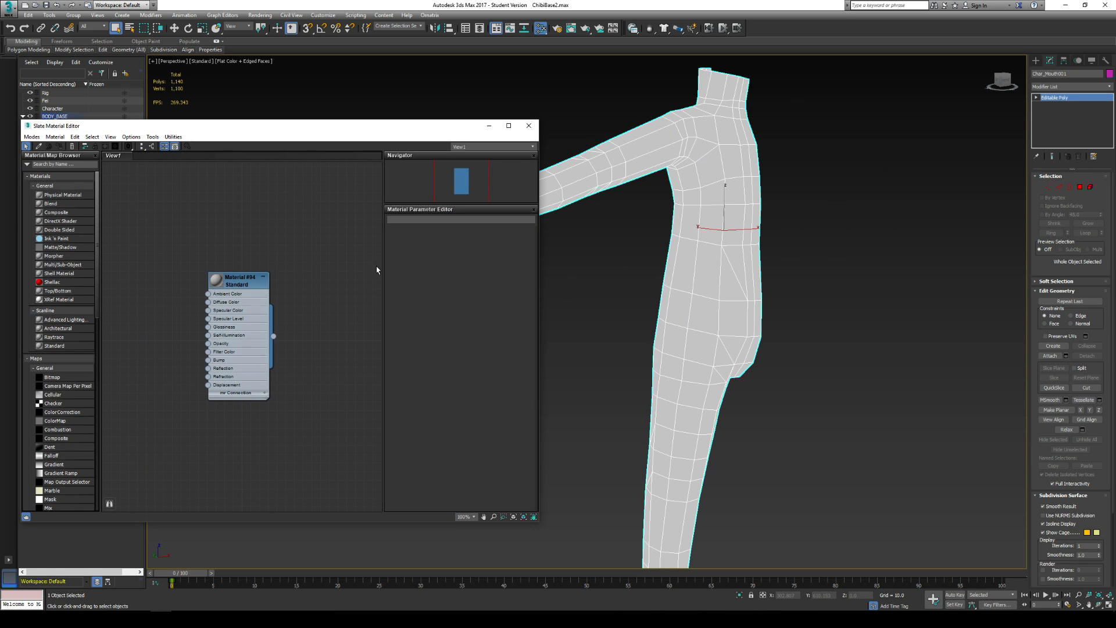
drag(218, 282, 267, 243)
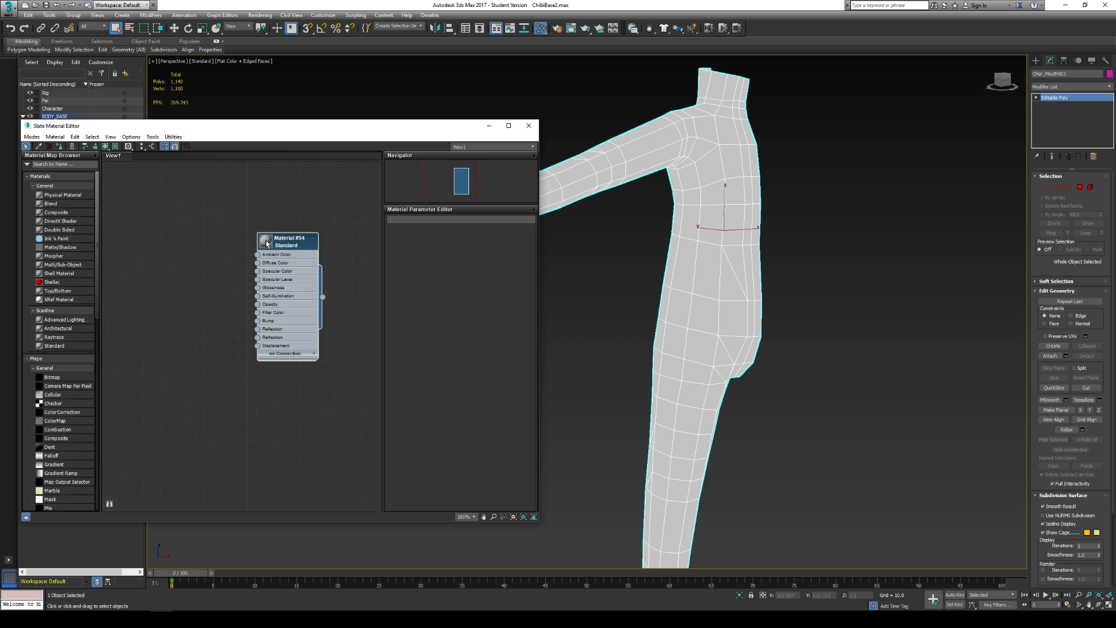
double_click(296, 245)
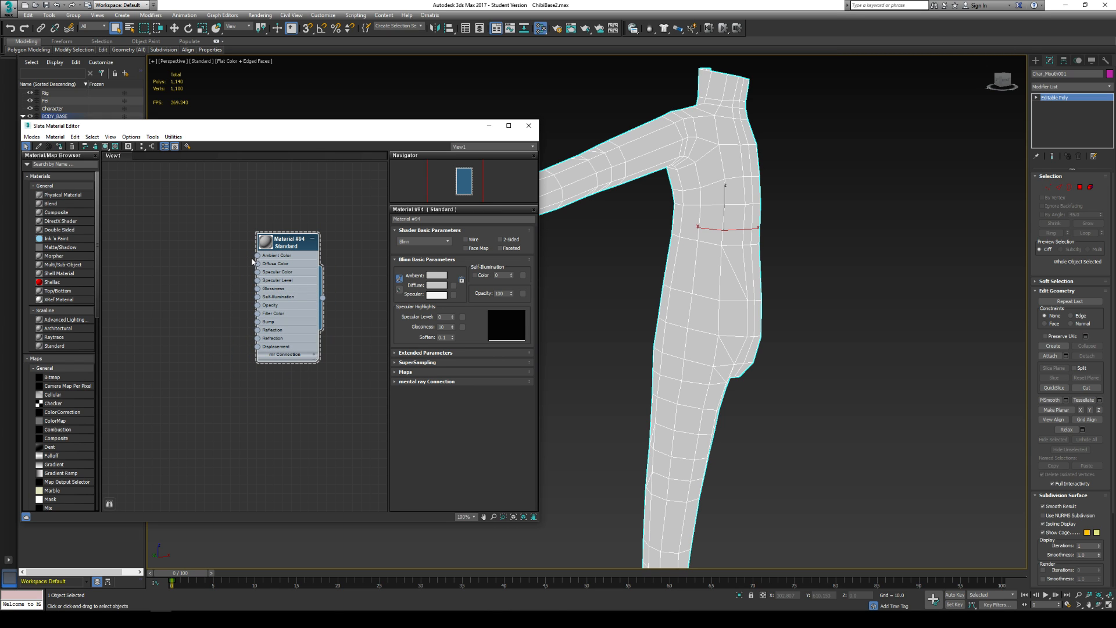
- Connect a Bitmap map to the material's Diffuse Color, loading the uvs JPEG from the Desktop
click(258, 265)
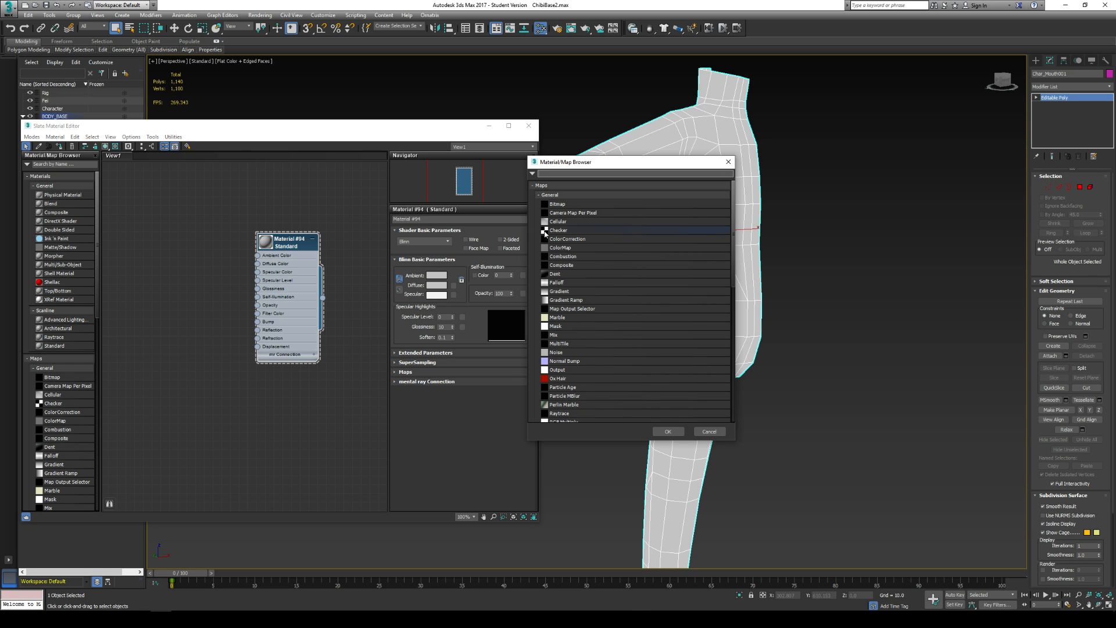
double_click(559, 204)
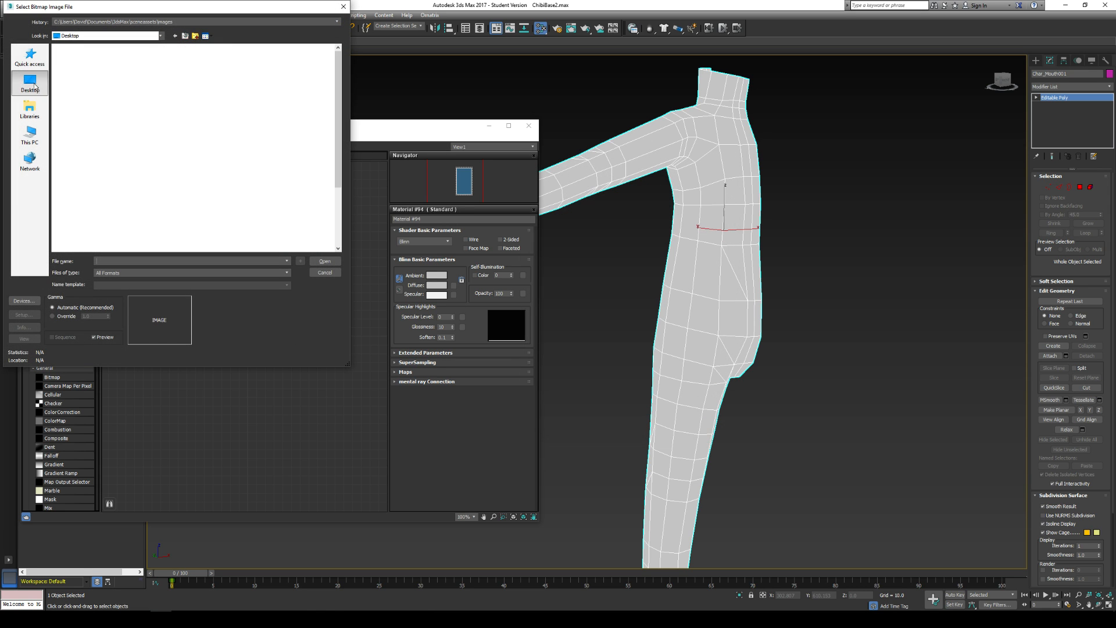
click(34, 86)
click(81, 247)
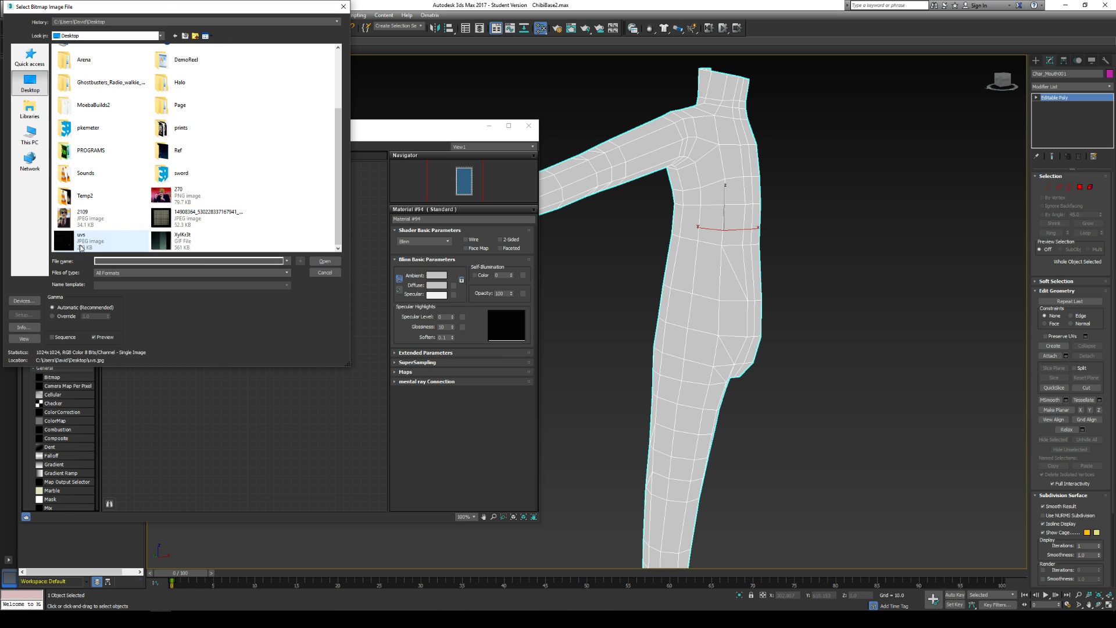
double_click(81, 247)
- Assign Material #94 to the selected body and show the shaded material in the viewport
right_click(280, 237)
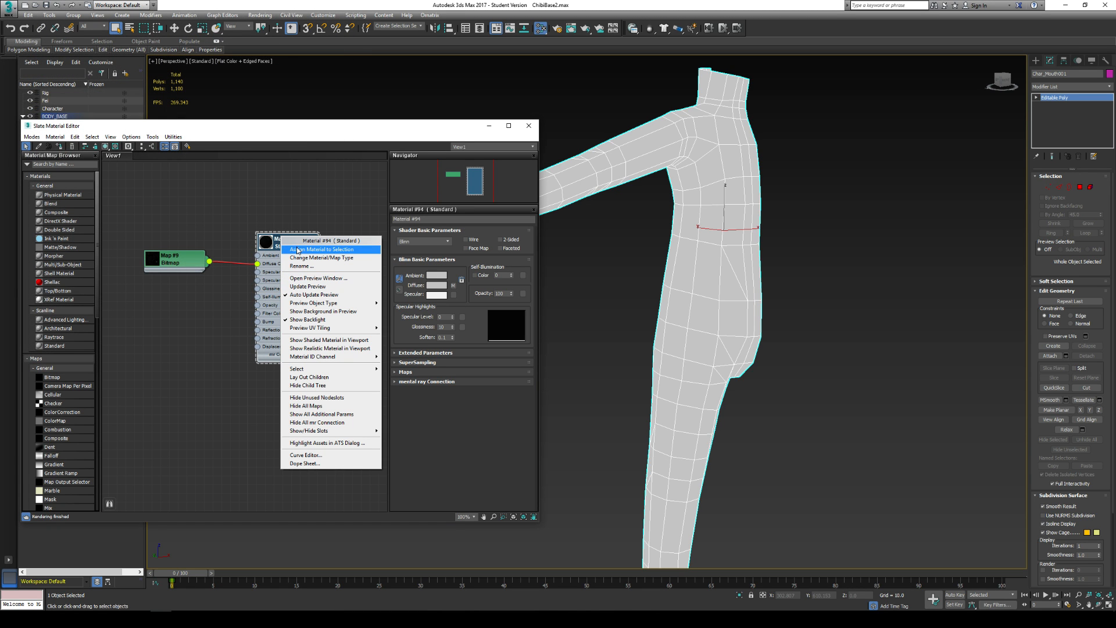
click(298, 250)
right_click(287, 242)
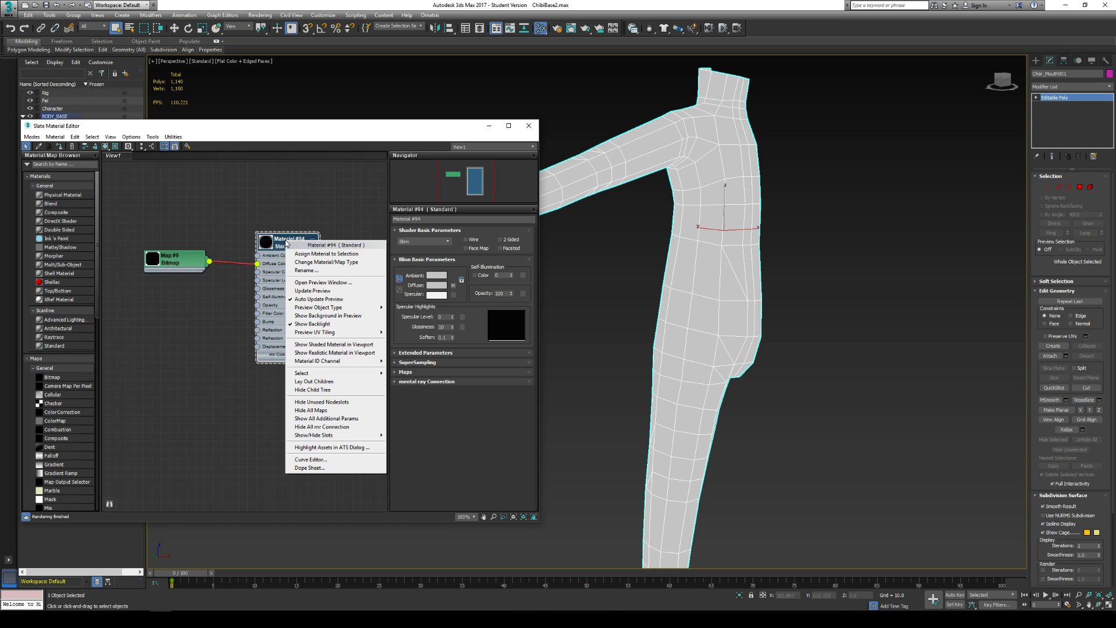
click(334, 345)
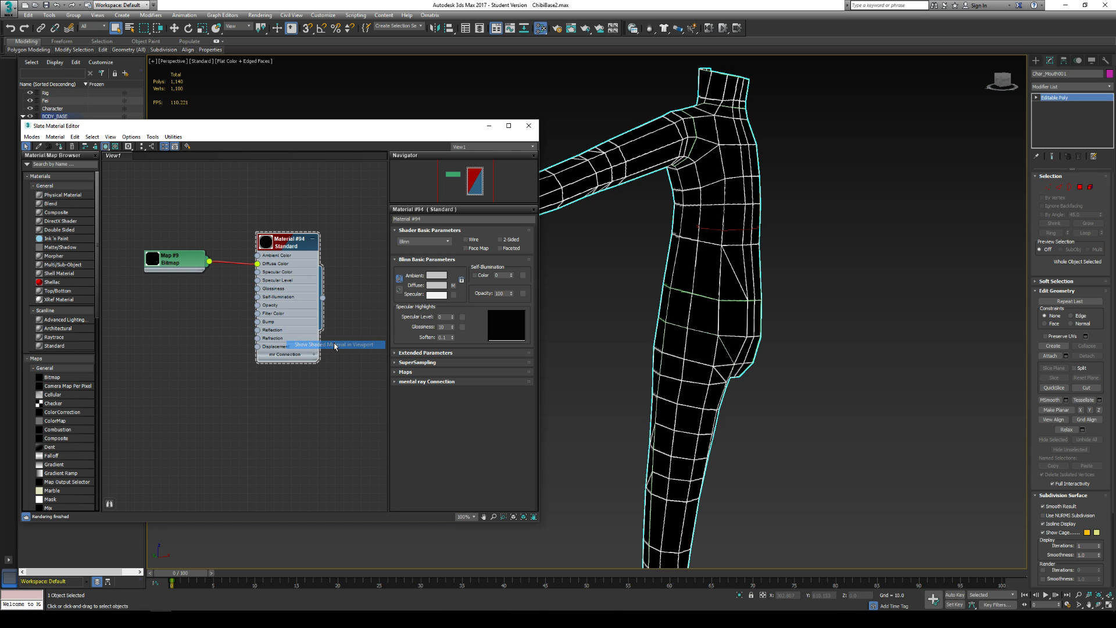
- Deselect the body, hide the edged-faces display, and examine how the UV template maps onto the body and hand
click(805, 331)
key(F4)
scroll(797, 314, up, 2)
scroll(789, 305, down, 5)
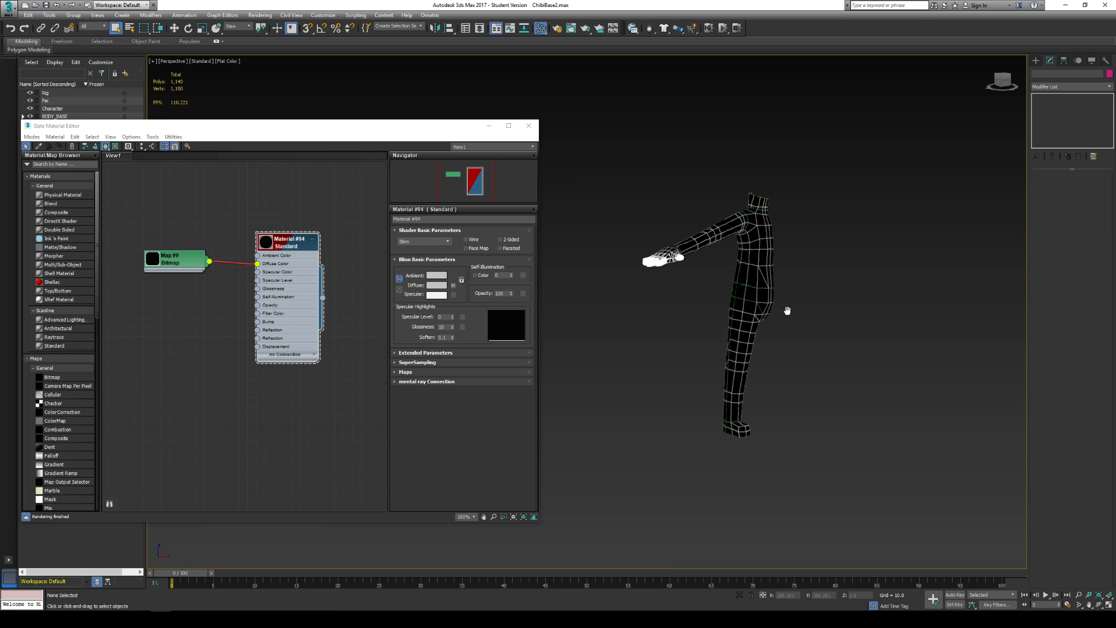
scroll(779, 317, up, 5)
middle_drag(736, 327, 752, 352)
alt+middle_drag(752, 352, 647, 328)
scroll(668, 350, down, 2)
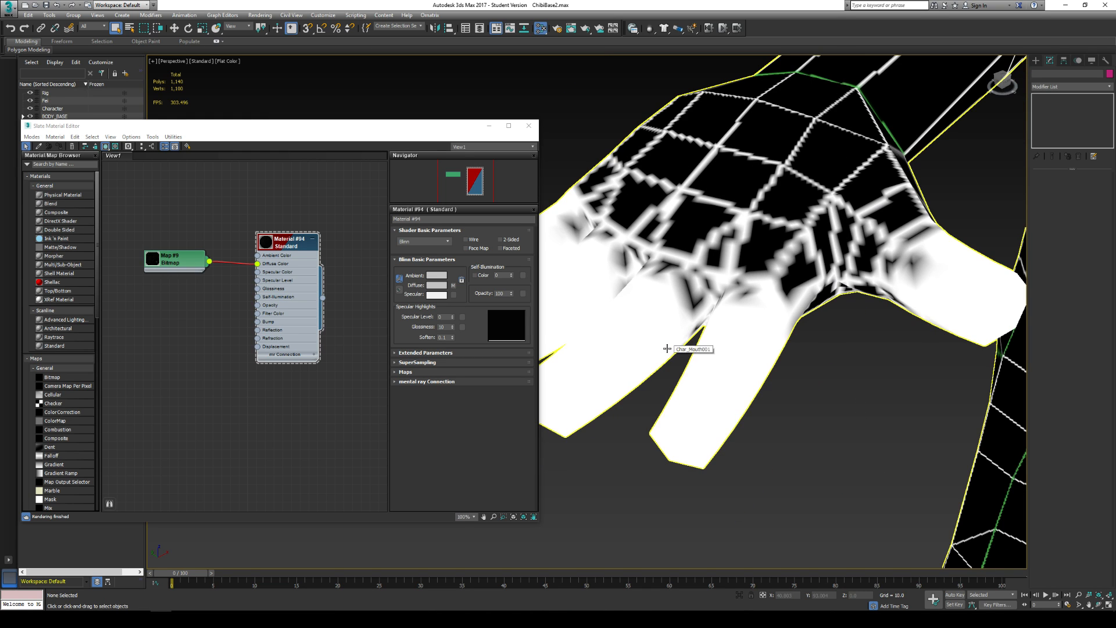
scroll(645, 354, down, 4)
scroll(650, 370, down, 3)
alt+middle_drag(653, 373, 706, 342)
- Render the Perspective view of the textured torso and arm from several distances, and close the render window
key(shift+q)
scroll(706, 315, up, 2)
key(shift+q)
middle_drag(657, 216, 651, 286)
scroll(668, 258, up, 4)
key(shift+q)
key(shift+q)
scroll(651, 284, down, 4)
key(shift+q)
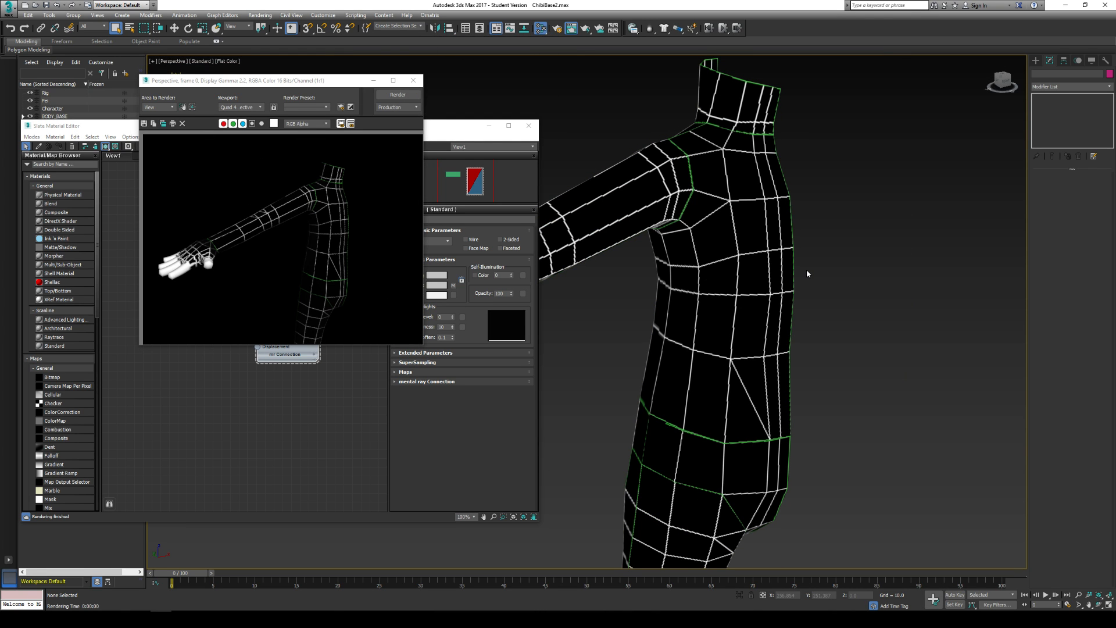
click(412, 81)
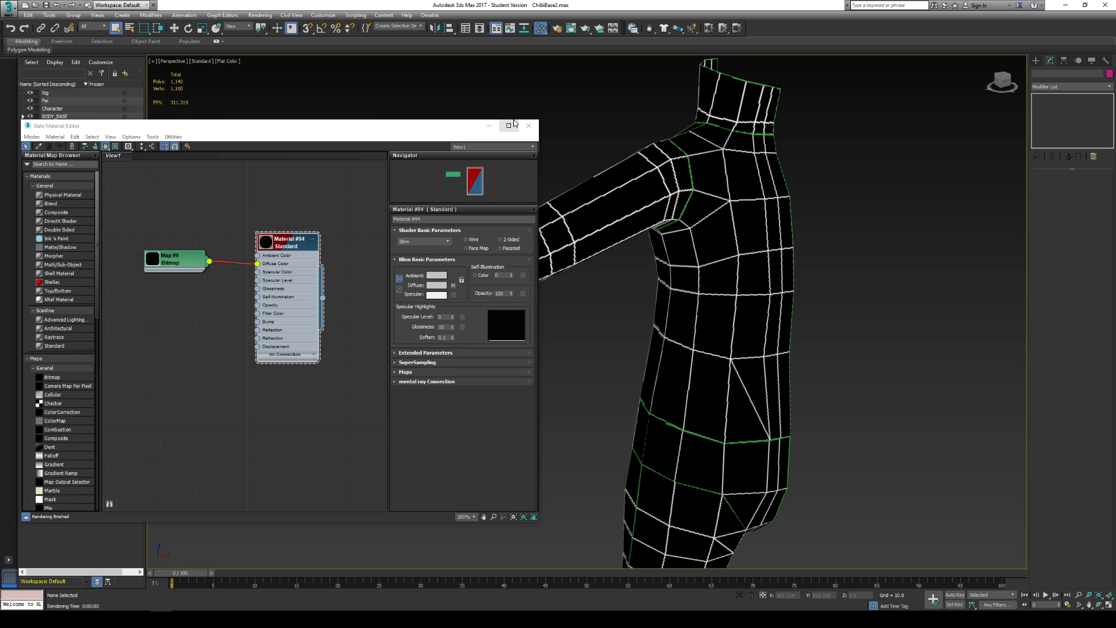
- Close the Slate Material Editor and examine the UV template on the whole body from several angles
click(528, 127)
scroll(453, 244, down, 5)
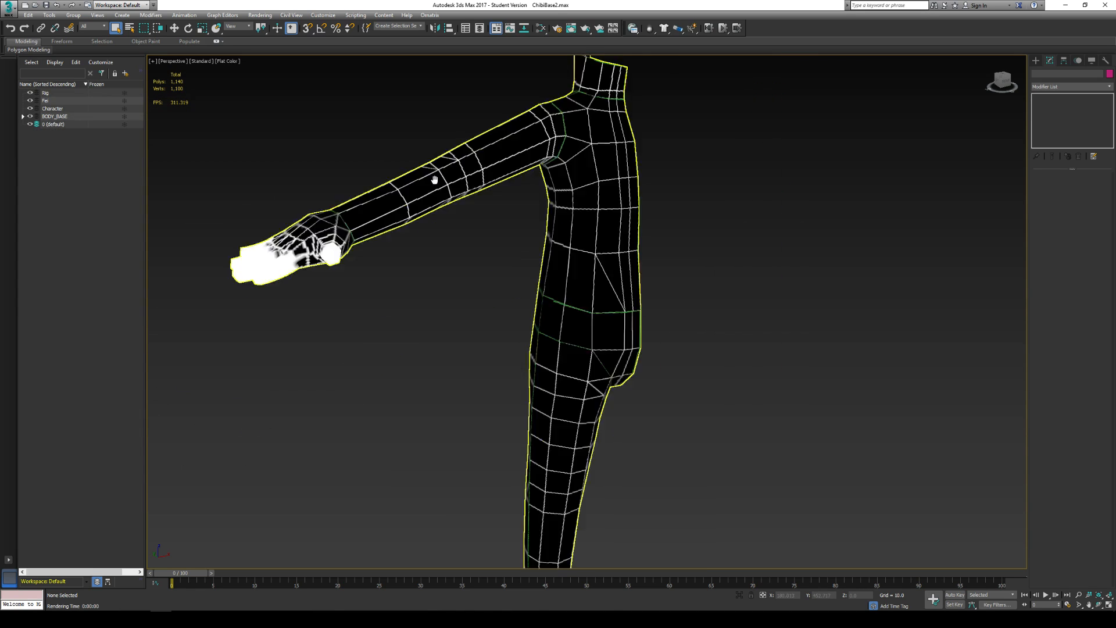
scroll(454, 244, up, 2)
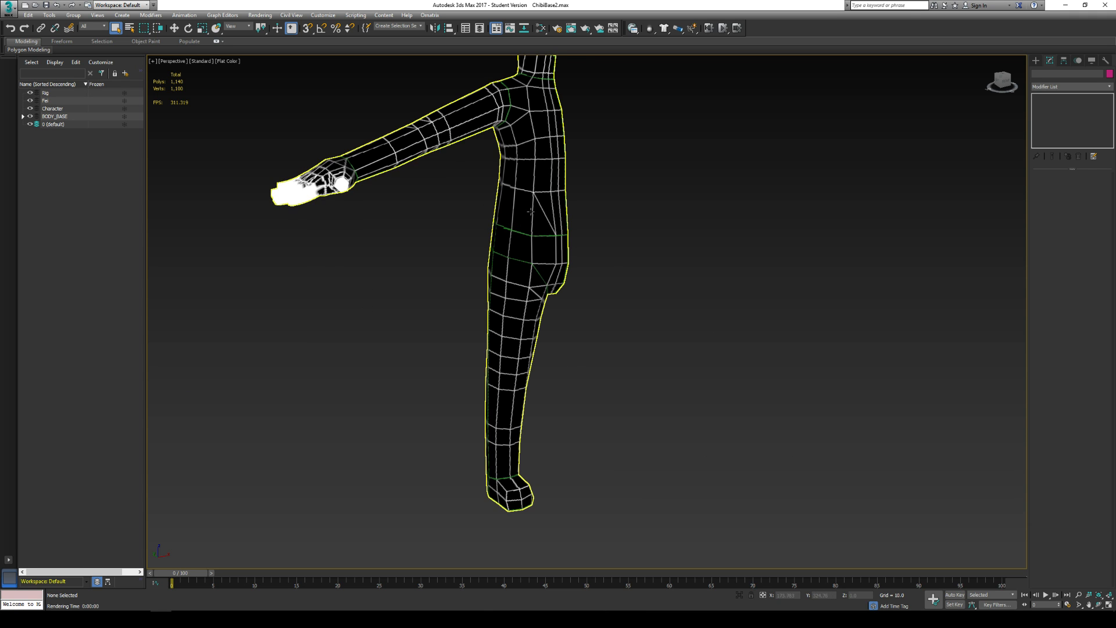
middle_drag(575, 210, 677, 251)
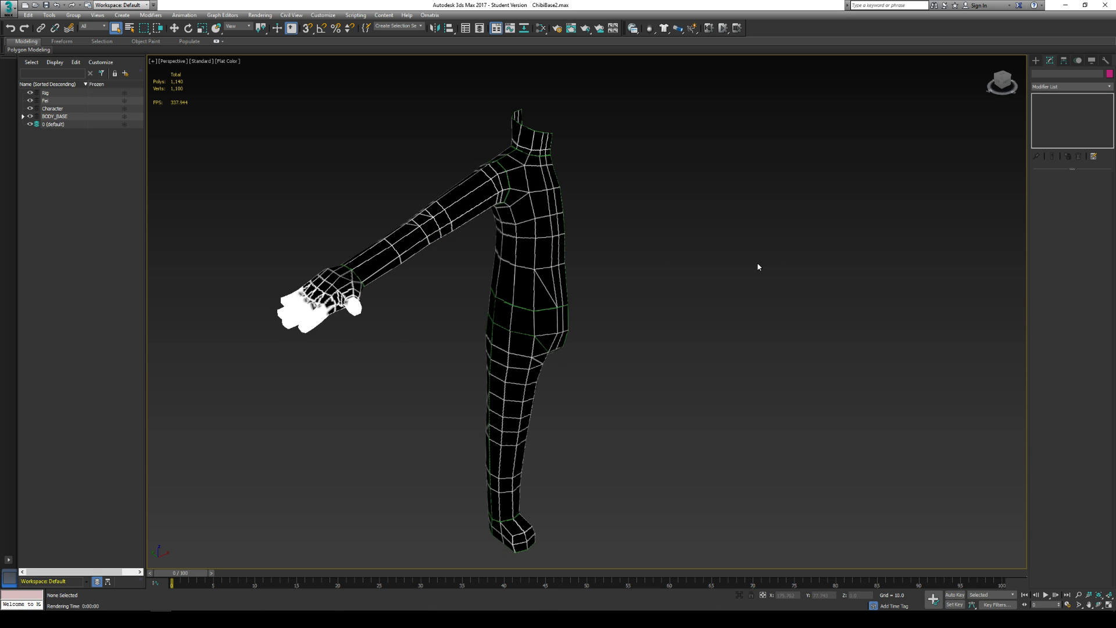
alt+middle_drag(758, 264, 762, 263)
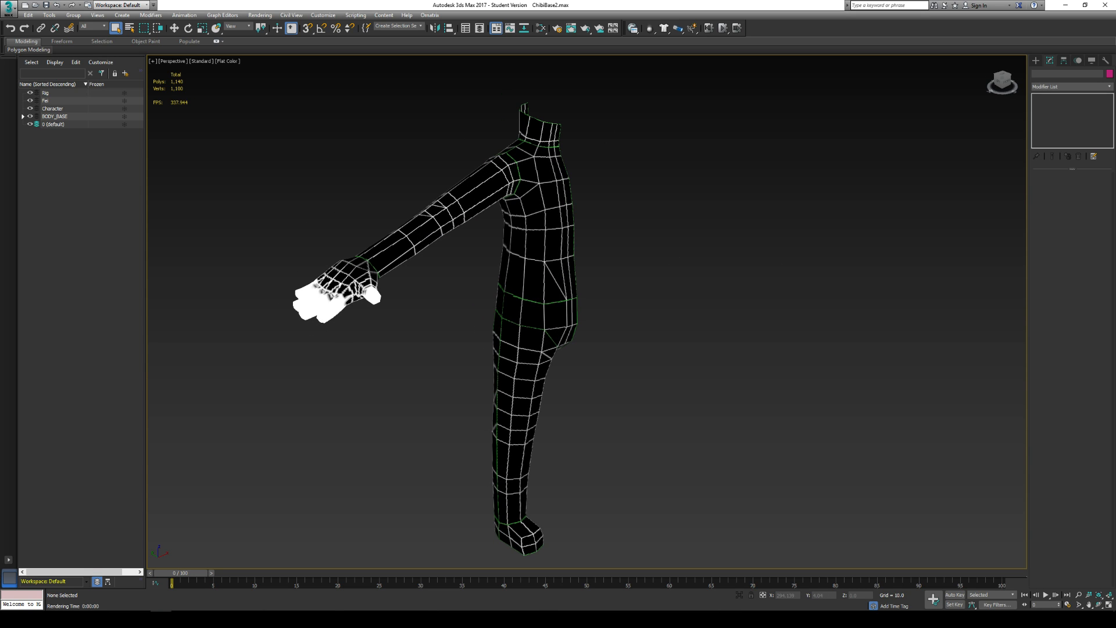